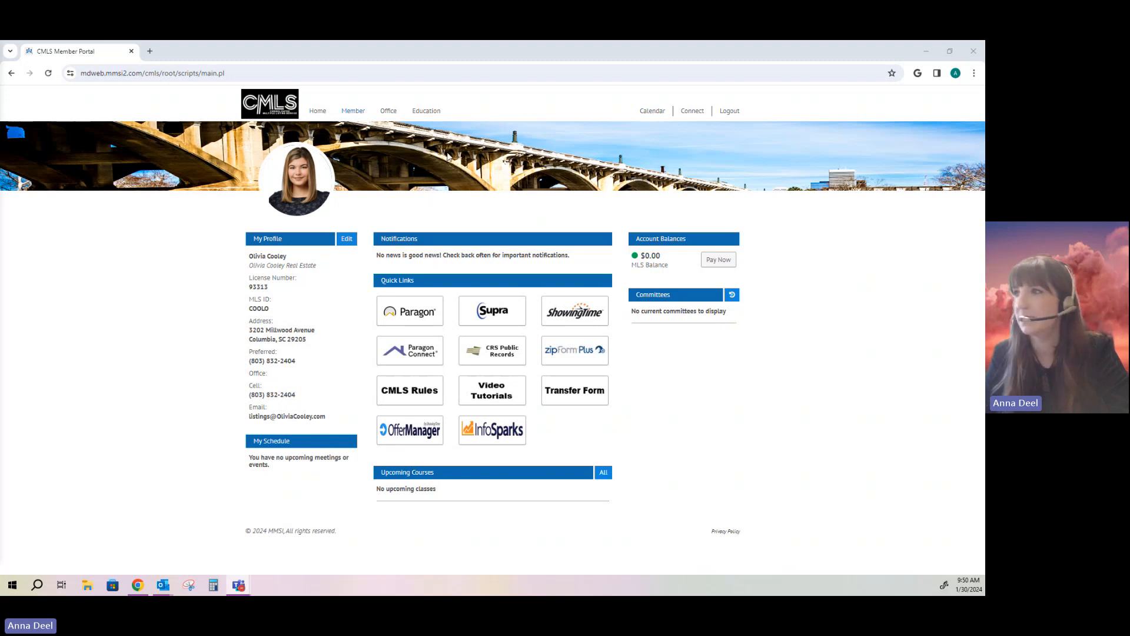
Step: Launch ShowingTime from the CMLS portal quick link and switch to its Home tab
left_click(556, 305)
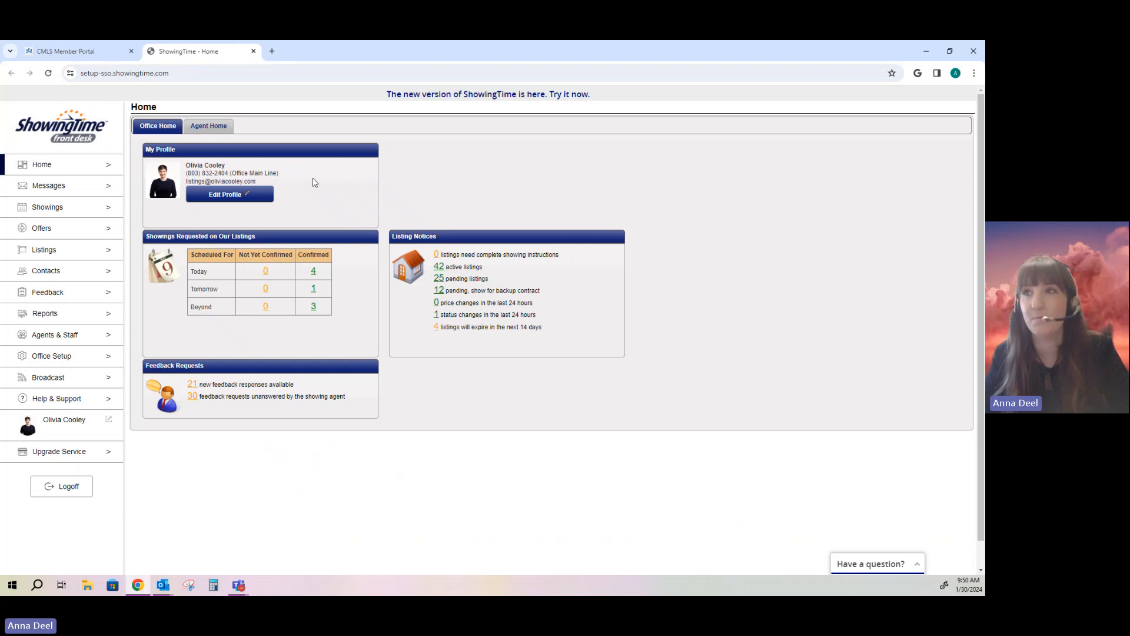
left_click(85, 54)
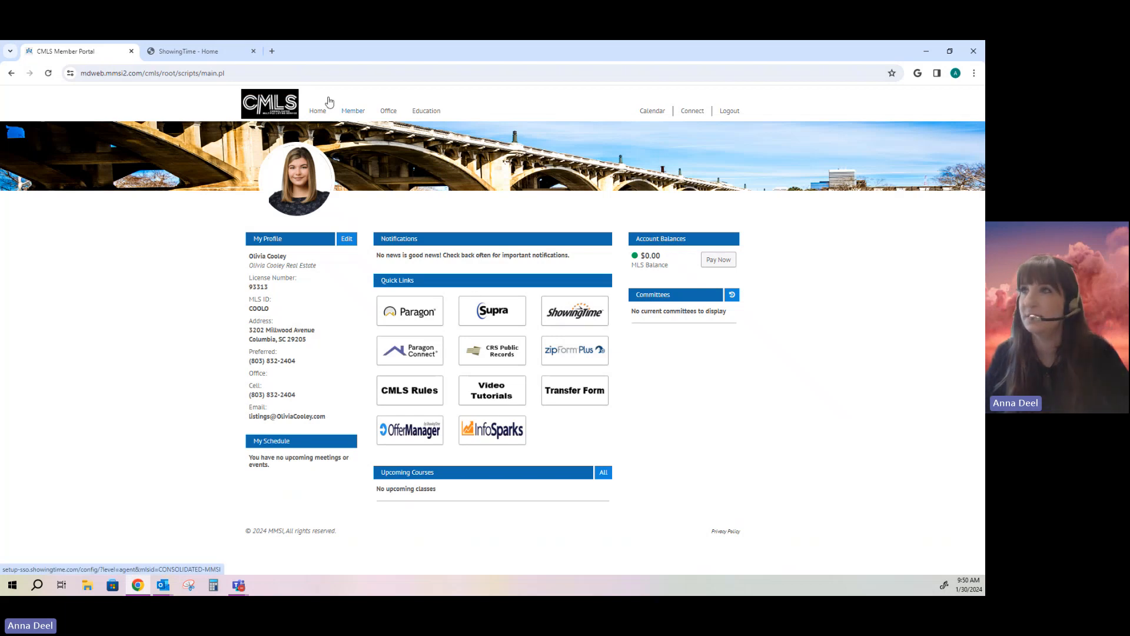
left_click(211, 54)
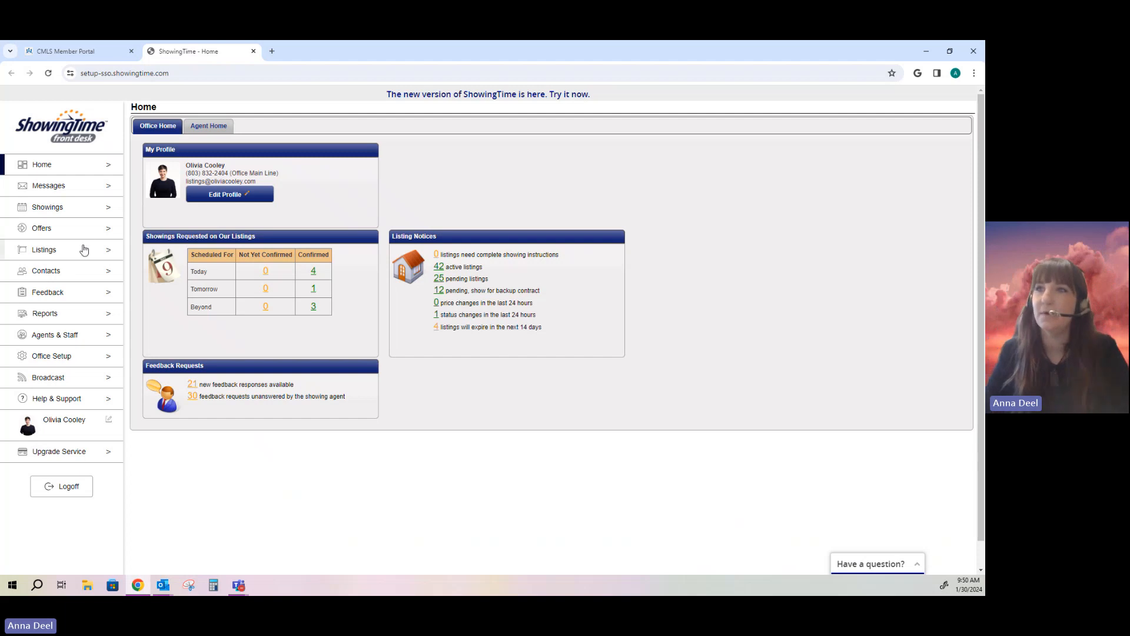
Step: Start a new ShowingCart tour dated 01/31/2024 and bring up the Add New Buyer form
left_click(67, 208)
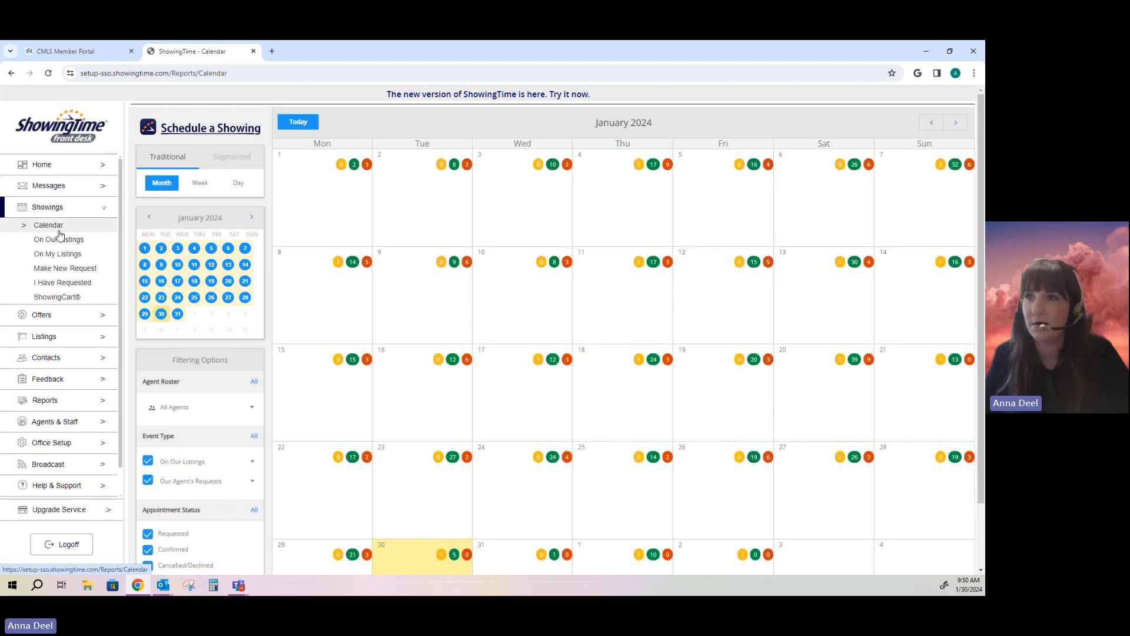
left_click(57, 299)
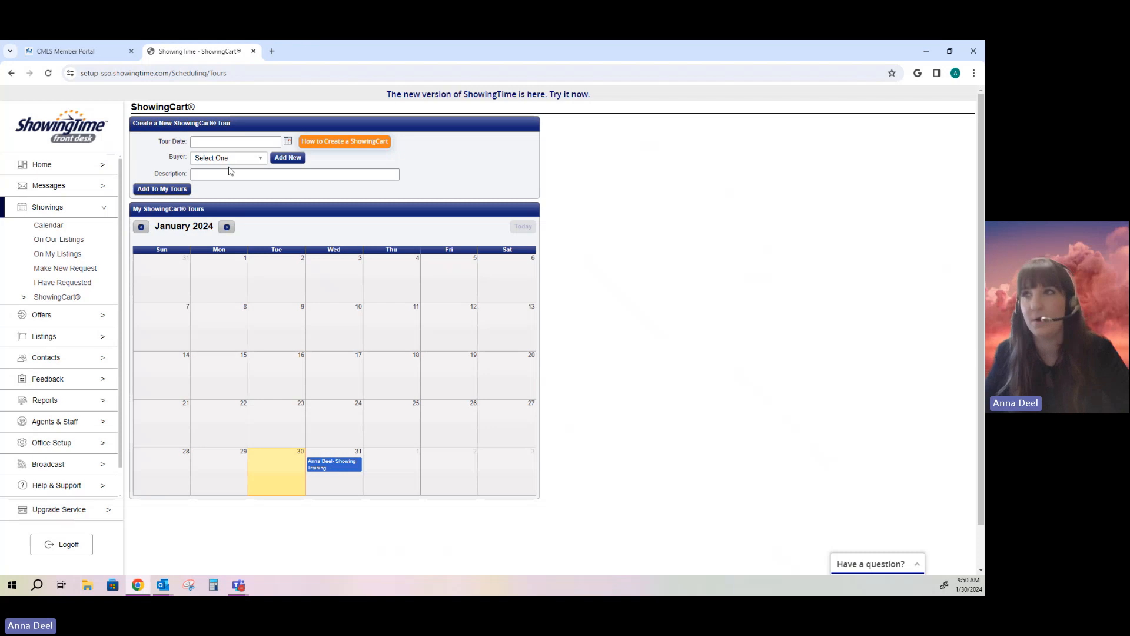
left_click(272, 144)
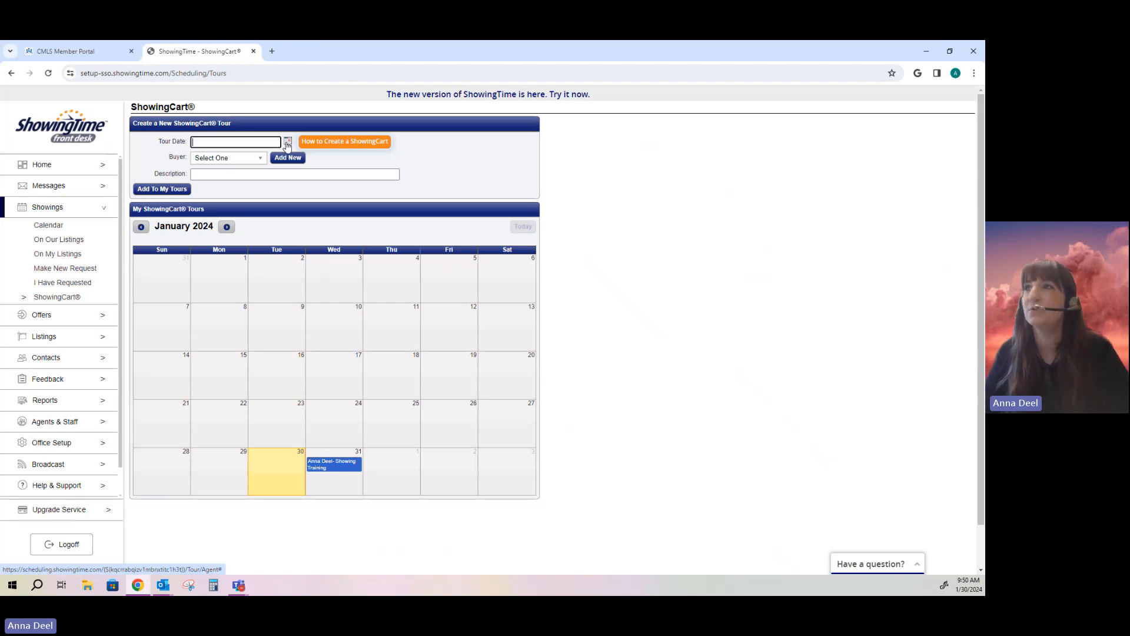
left_click(287, 143)
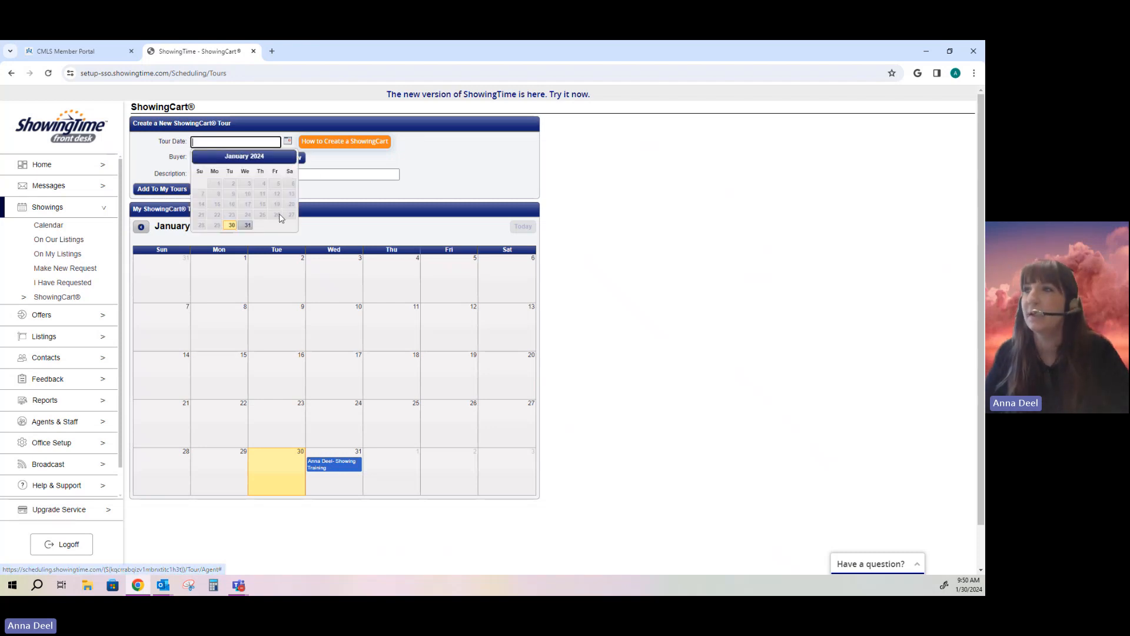
left_click(246, 226)
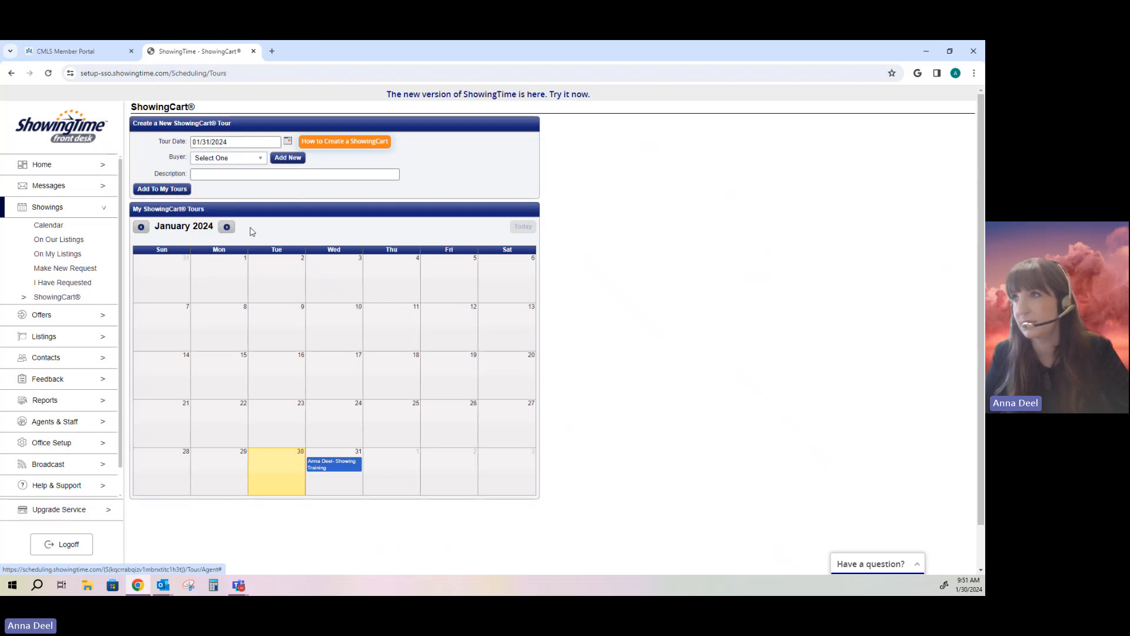
left_click(261, 161)
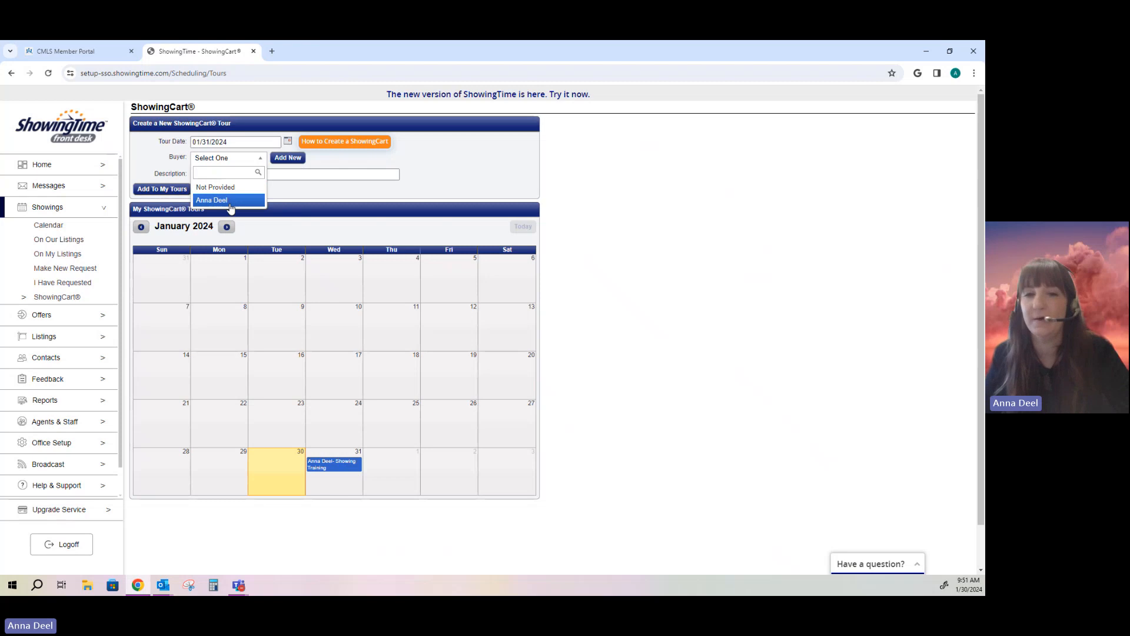
left_click(288, 158)
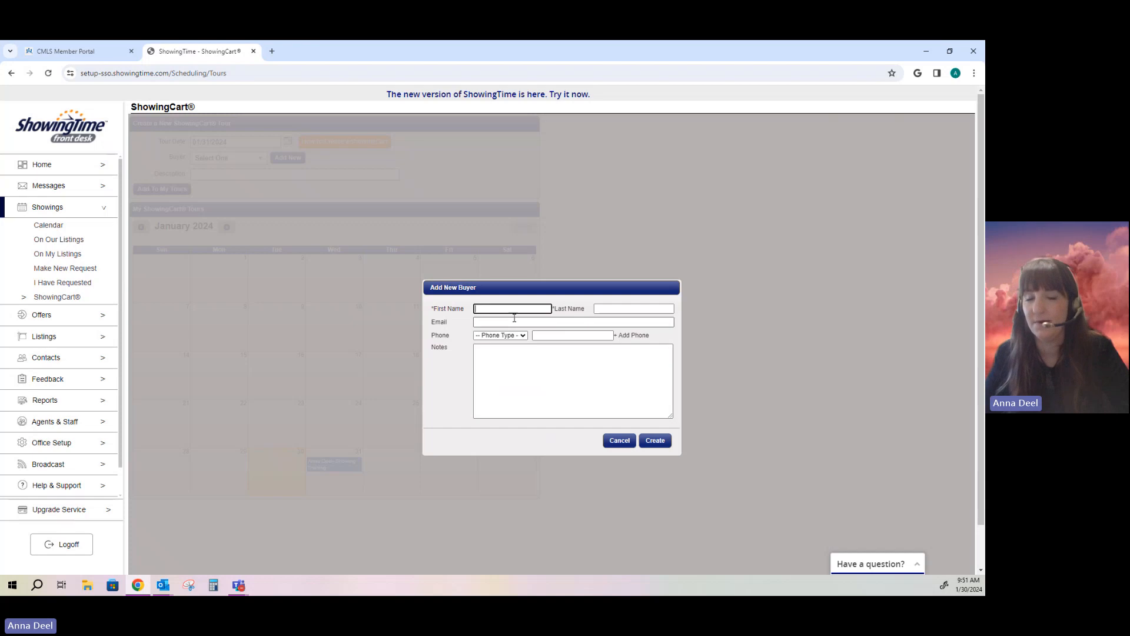
Step: Cancel the new-buyer form, select the existing buyer, append ' - Showing Training' to the description, and add the tour
left_click(619, 441)
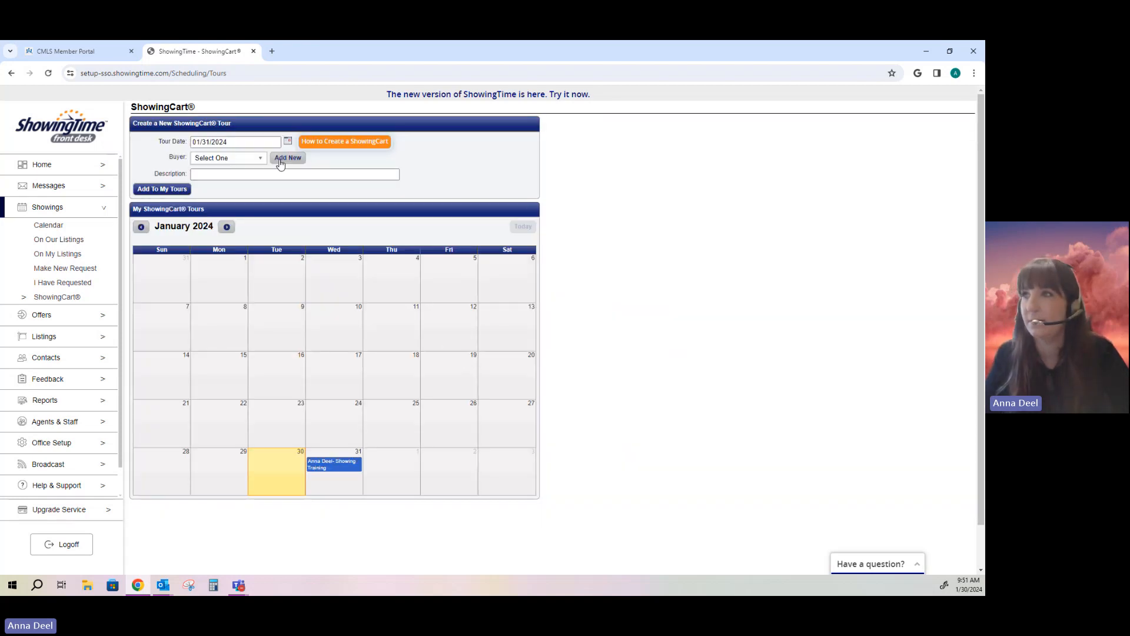
left_click(260, 159)
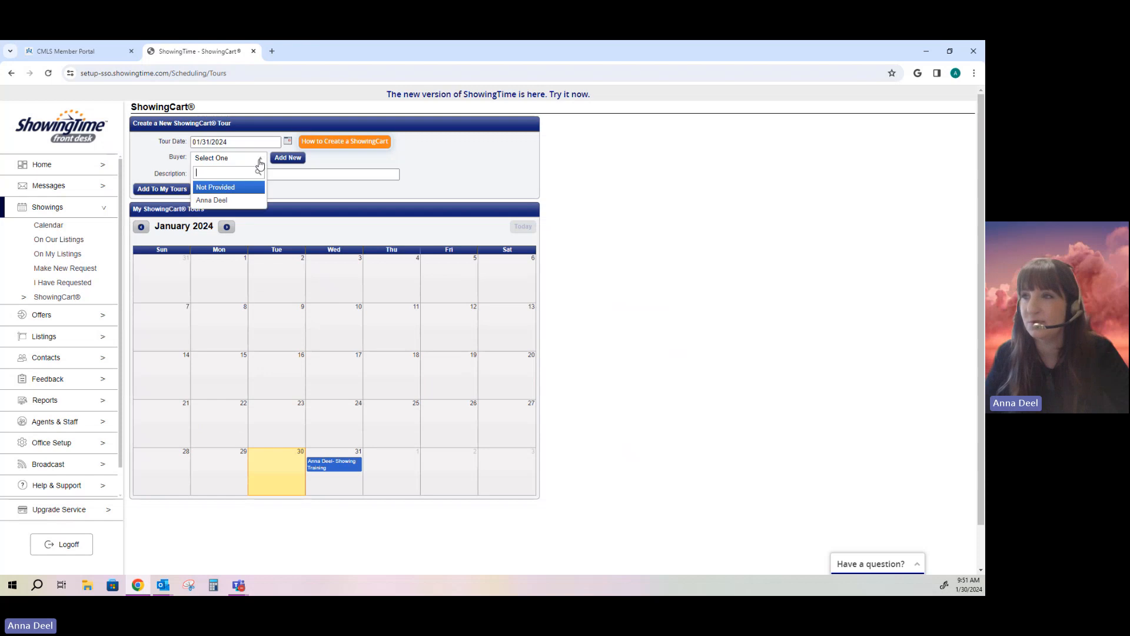
left_click(228, 201)
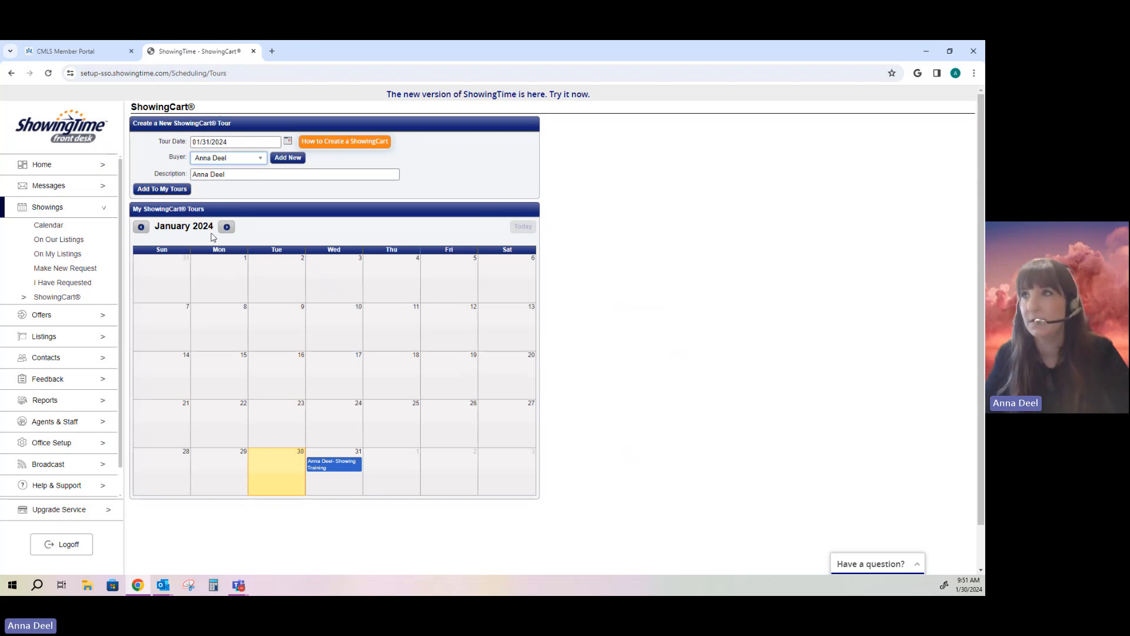
left_click(232, 177)
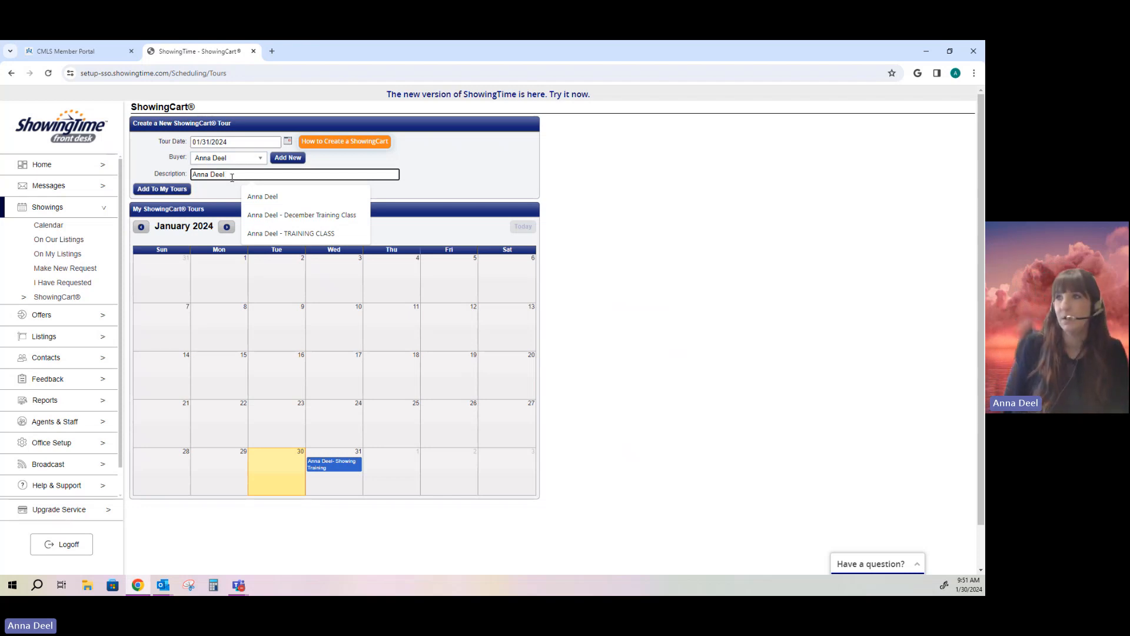
type("-")
type(" Show")
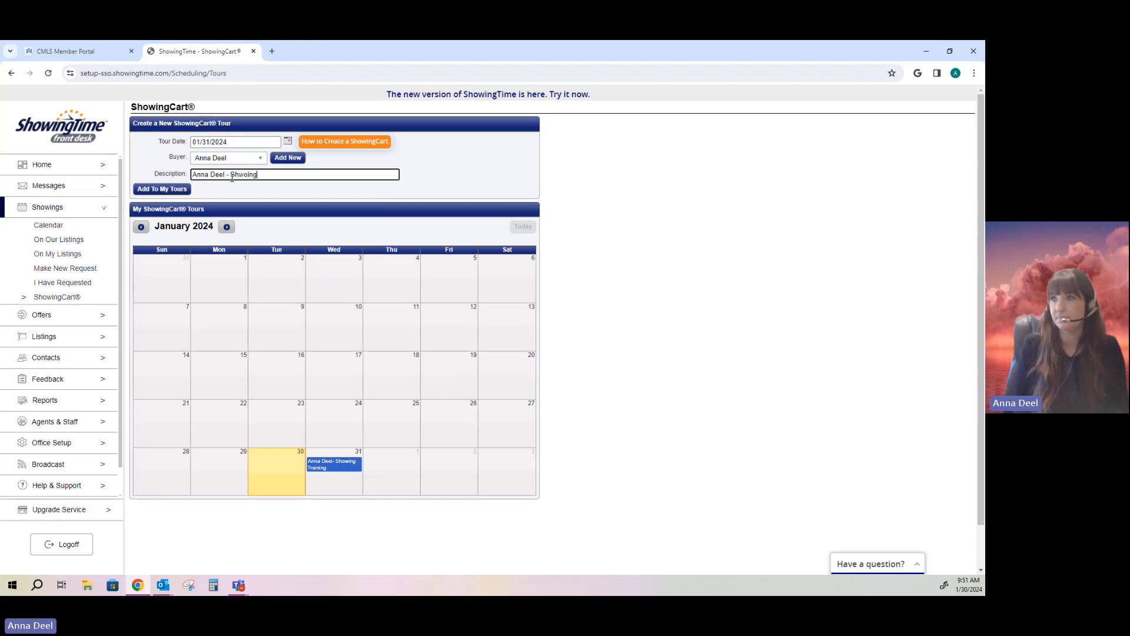
type("ing T")
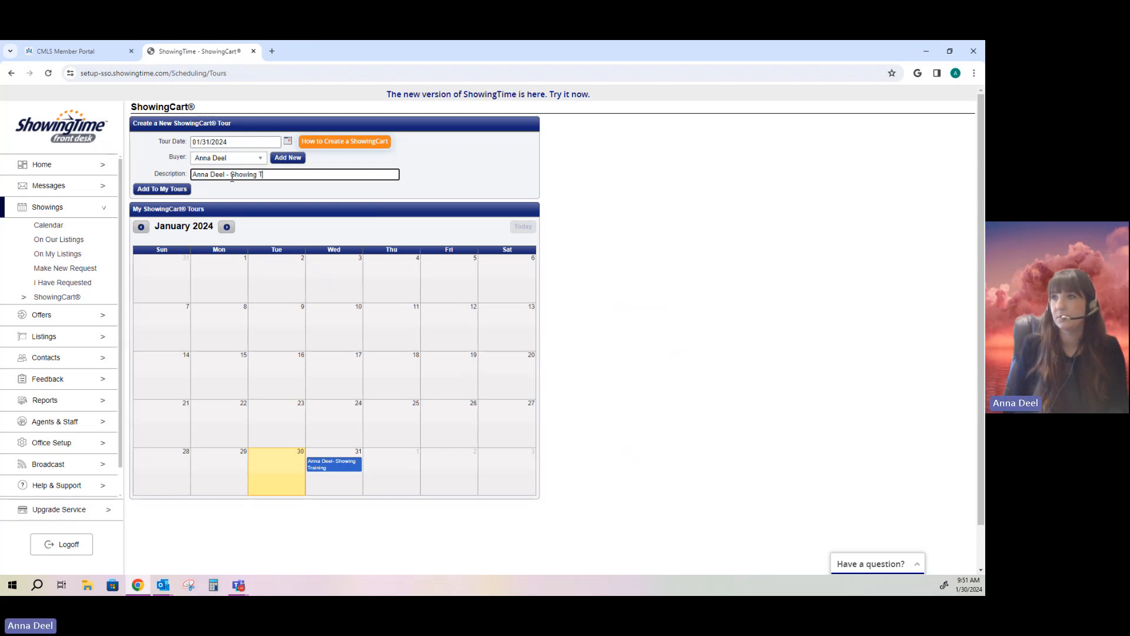
type("raining")
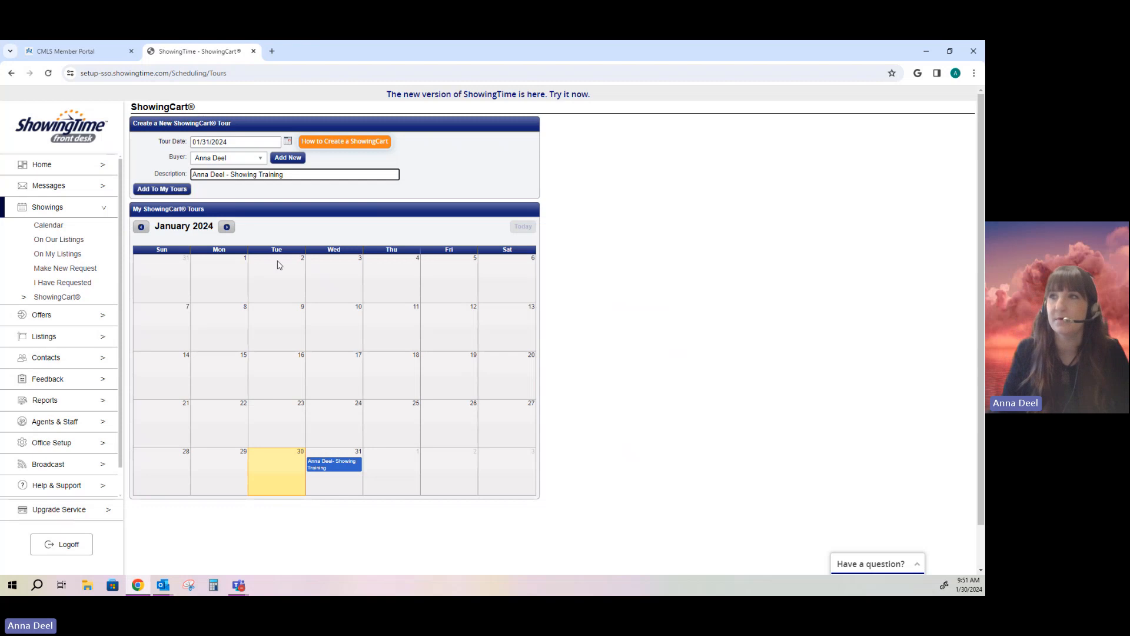
left_click_drag(283, 174, 270, 174)
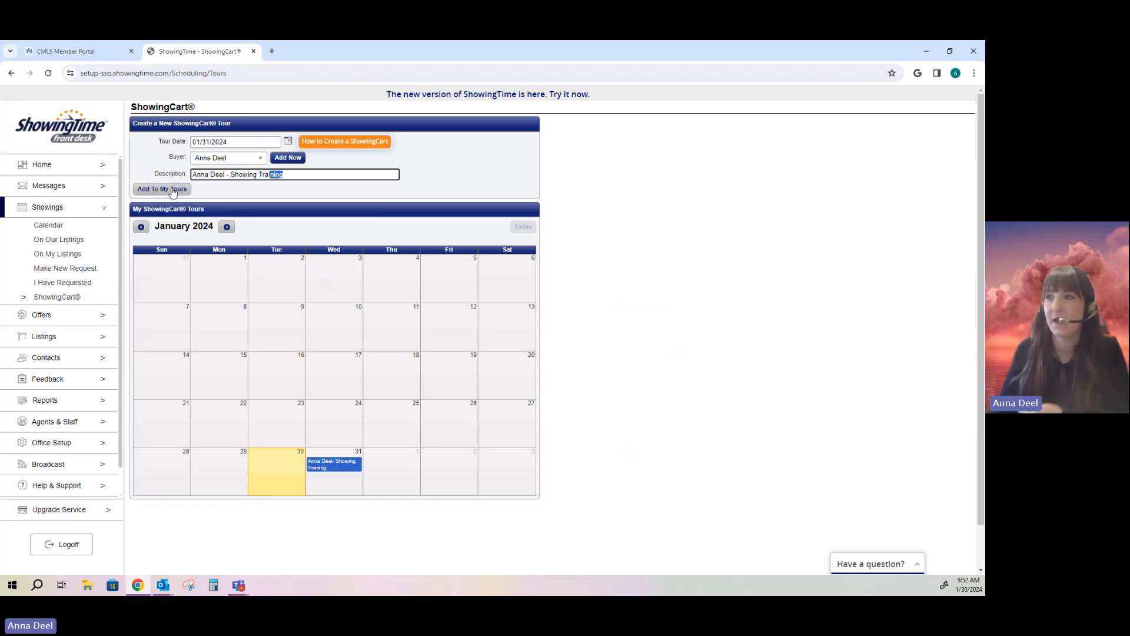
left_click(172, 190)
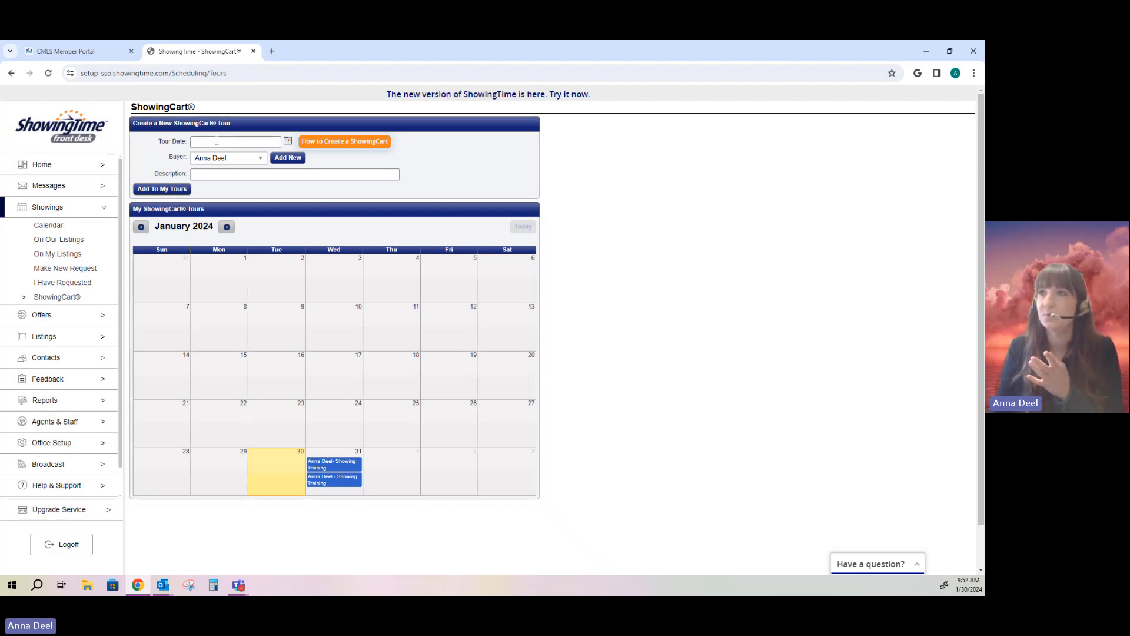
Step: Open the Jan 31 Showing Training tour from the My ShowingCart Tours calendar
left_click(326, 467)
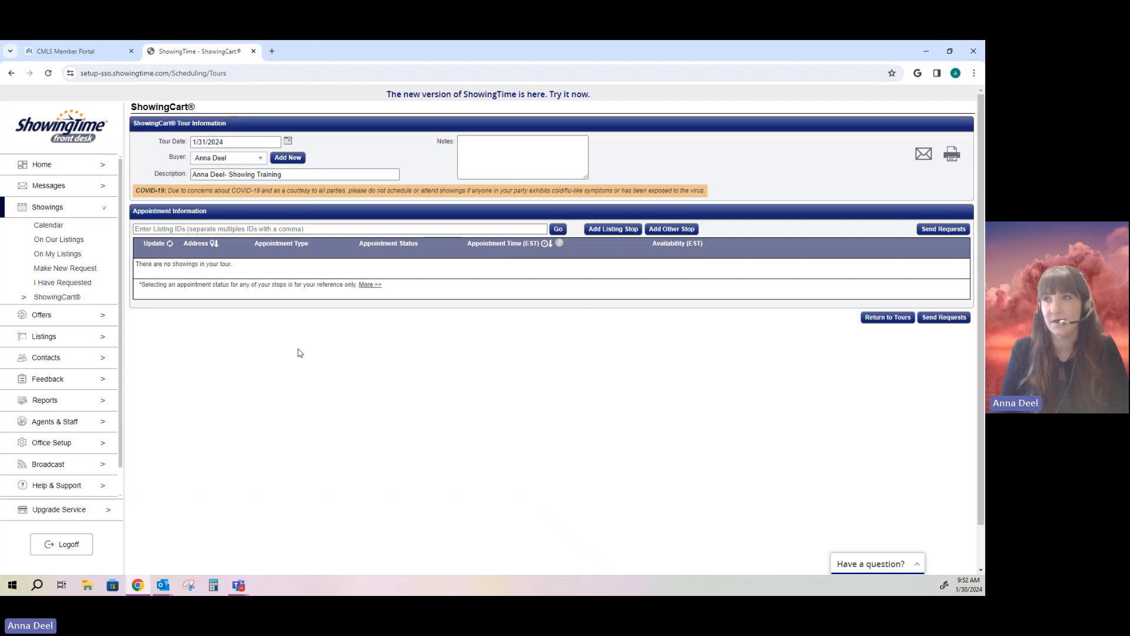
Step: Enter listing IDs 577046, 576841, 573175, 574212, 572288, 577449 into the listing-ID field
left_click(228, 230)
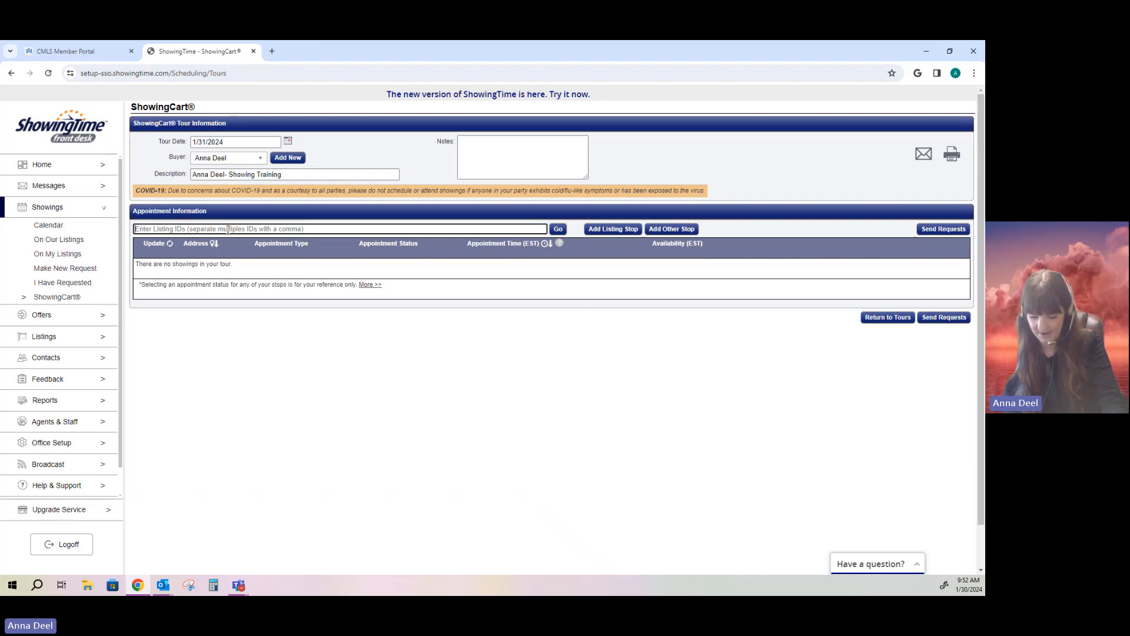
type("577046")
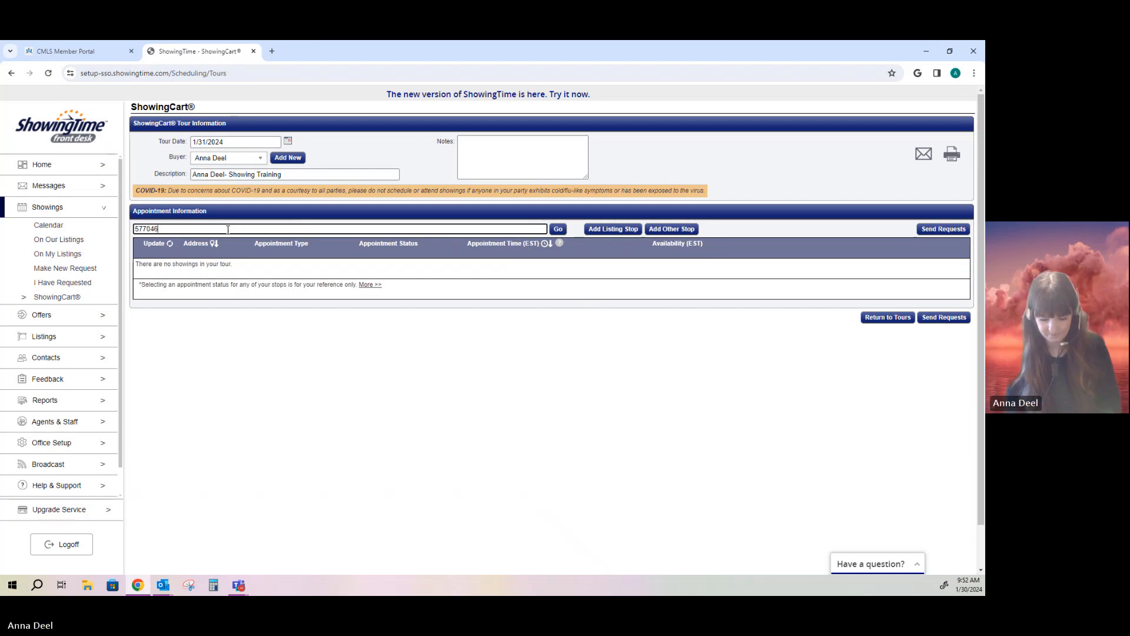
type(",57")
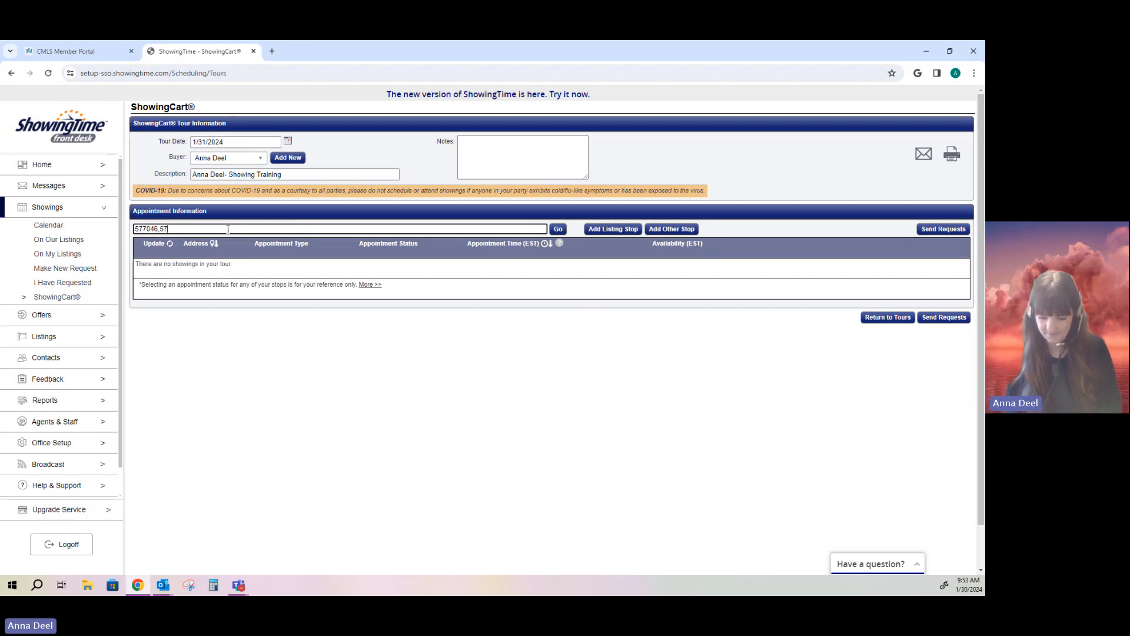
type("6841")
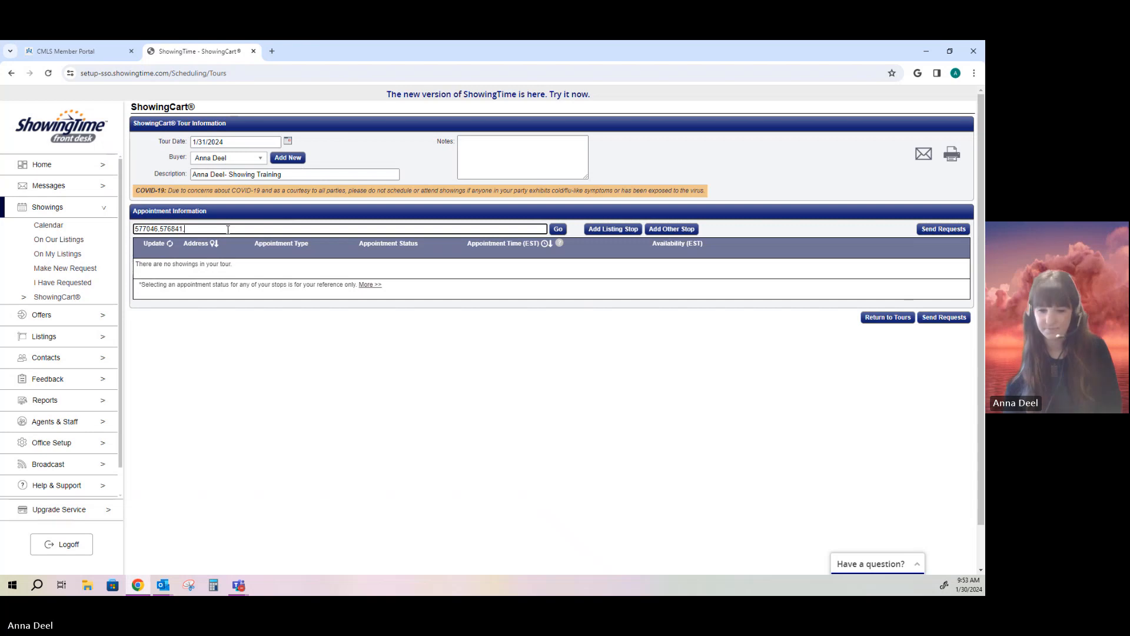
type(",573")
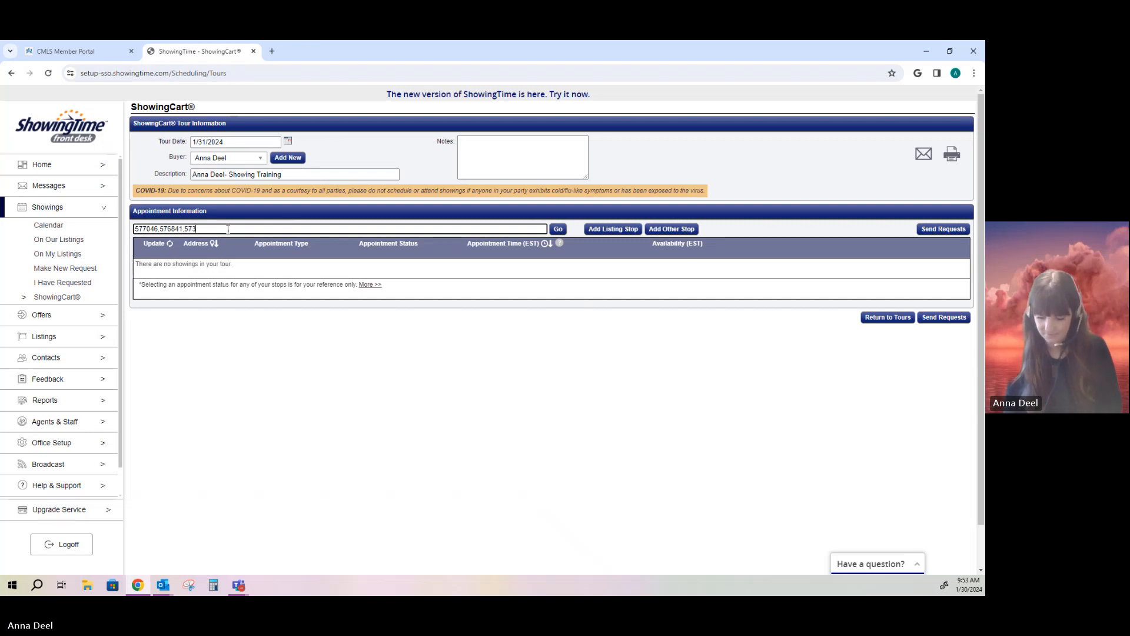
type("175,57")
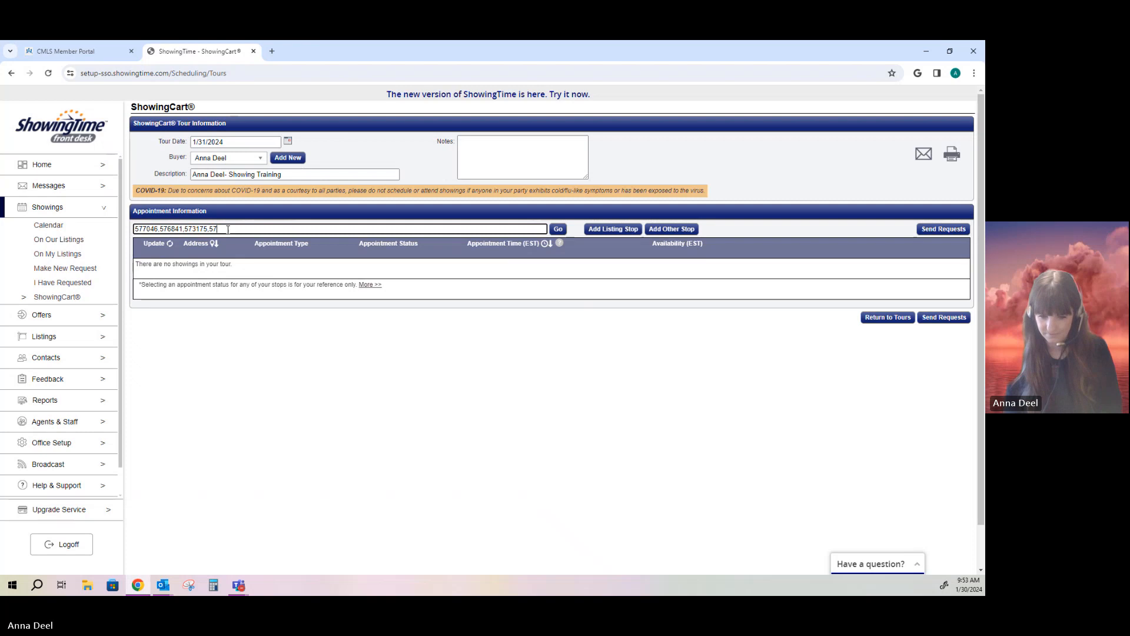
type("4212,57")
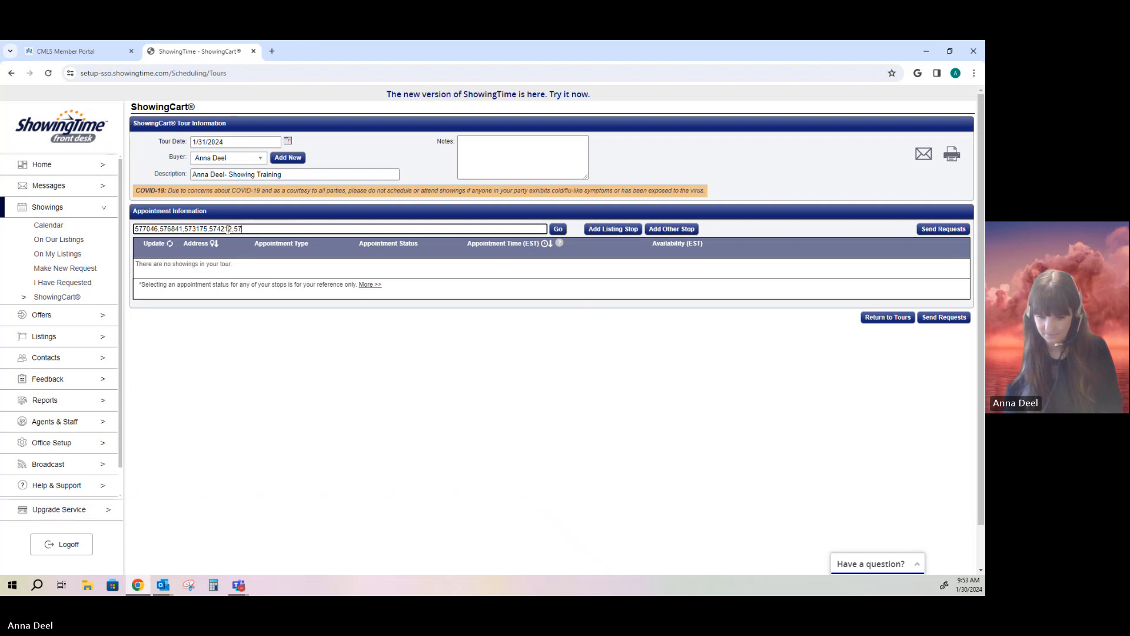
type("2288,577449")
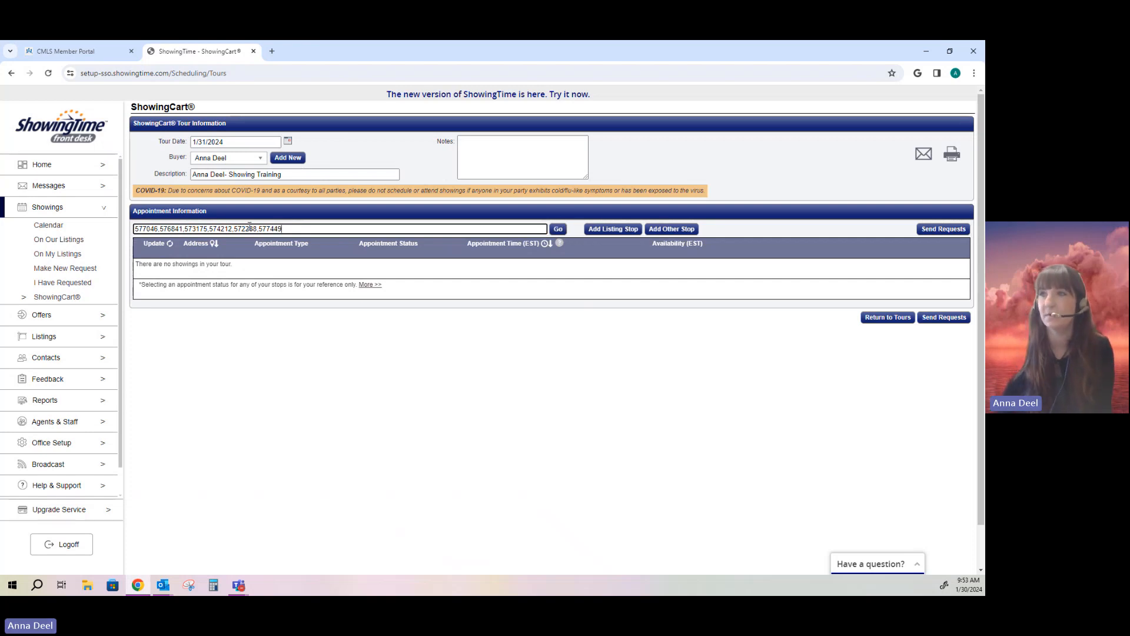
left_click(562, 231)
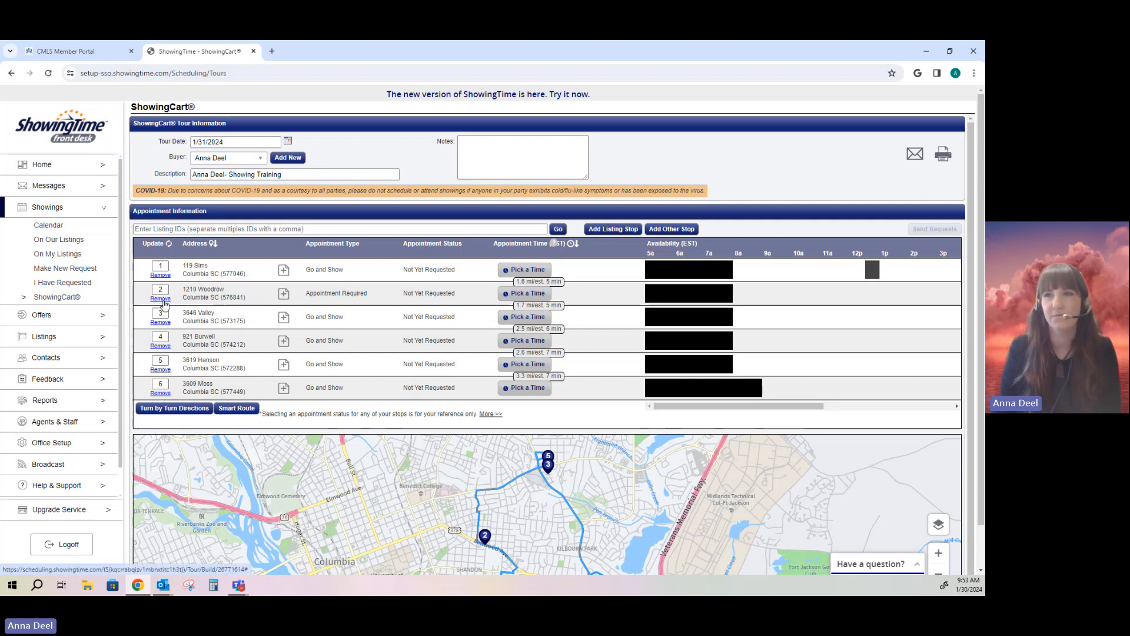
left_click(161, 299)
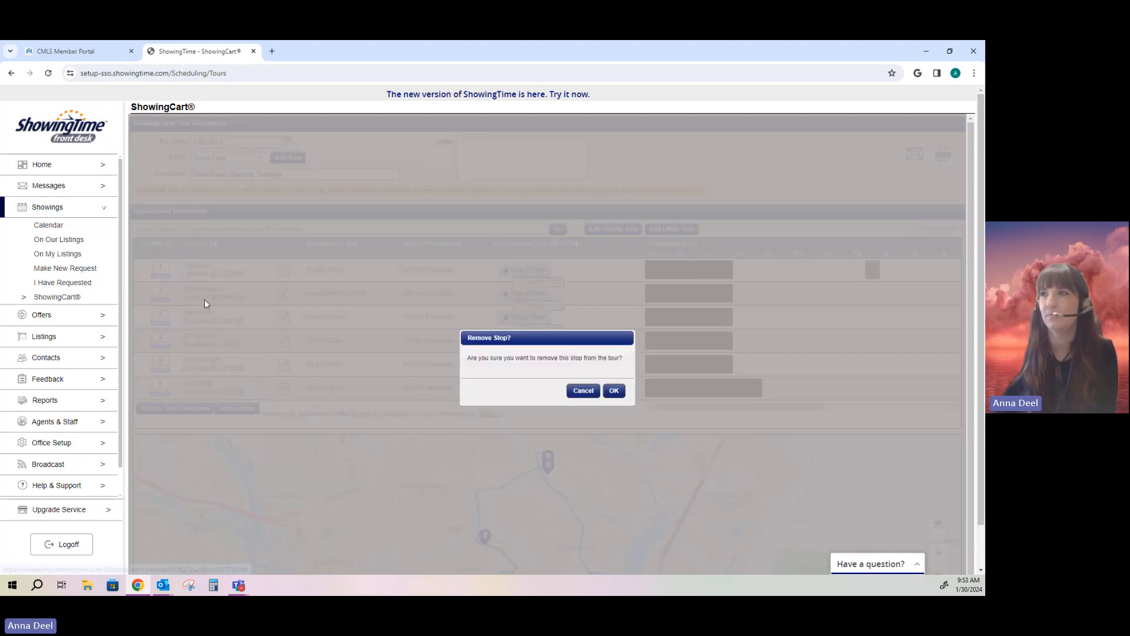
left_click(614, 391)
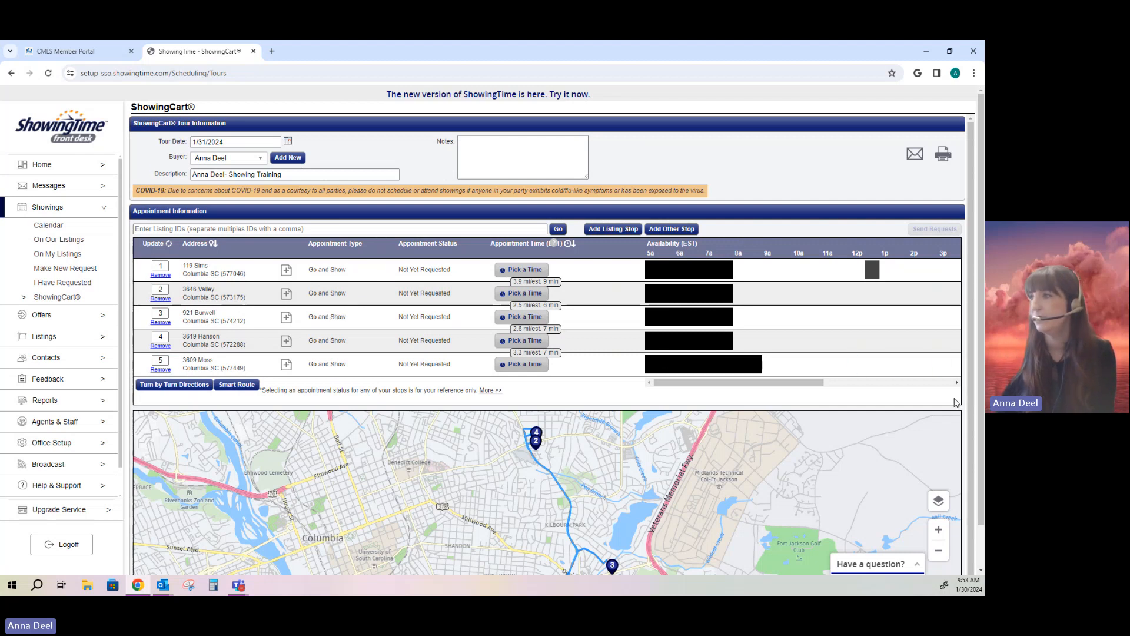
Step: Pan the route map over the stops and run Smart Route optimization
scroll(958, 405, "down", 1)
scroll(959, 407, "down", 2)
scroll(878, 452, "up", 2)
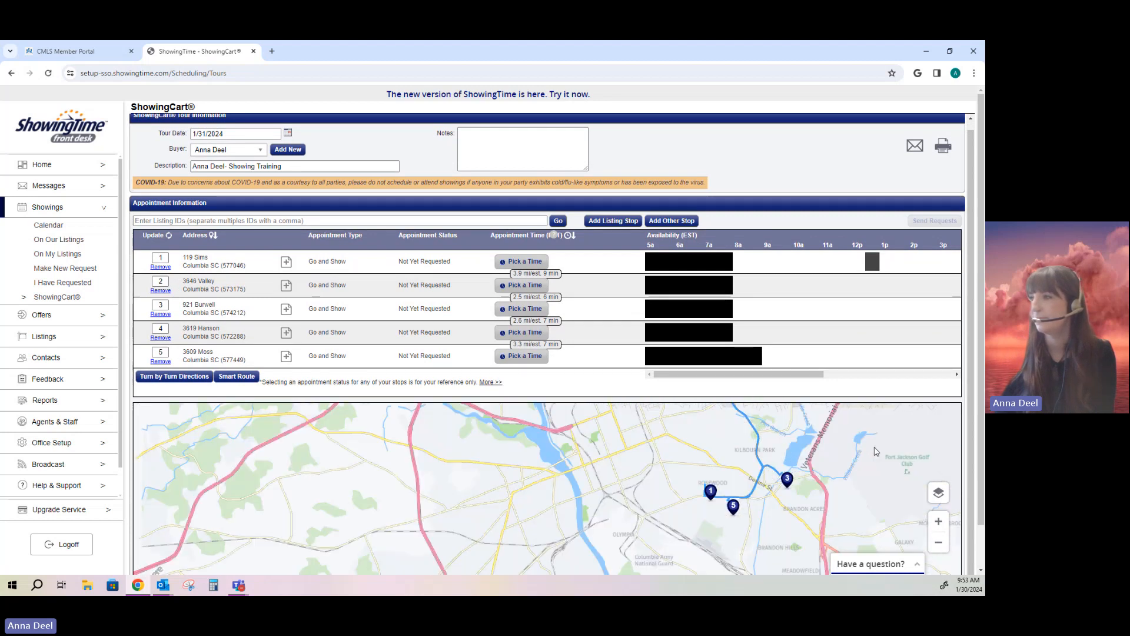
left_click_drag(808, 469, 647, 518)
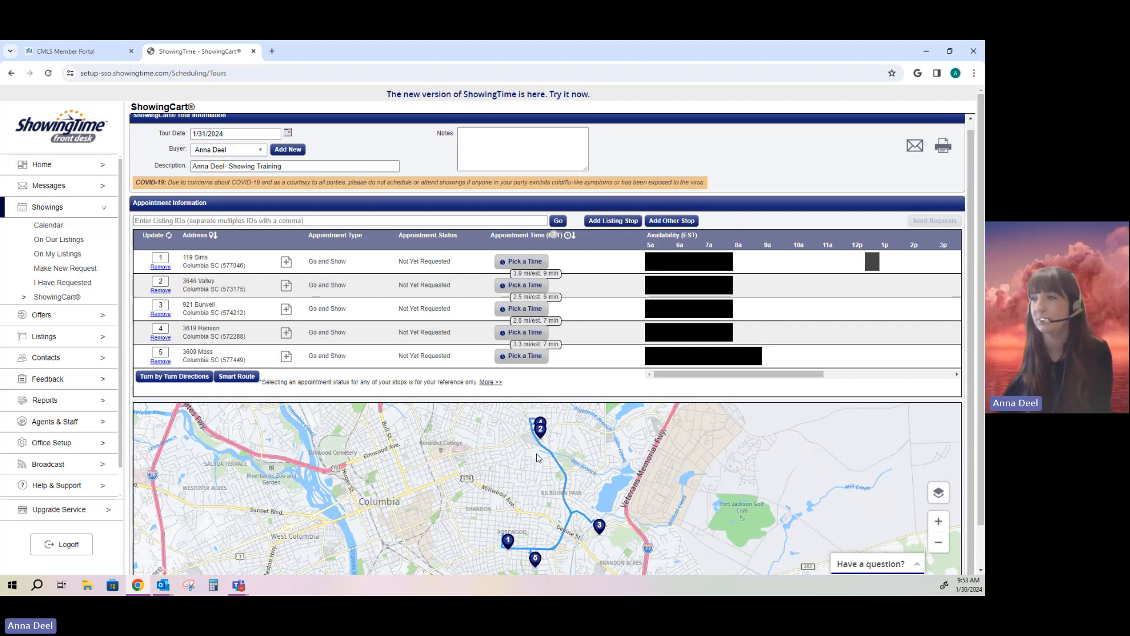
left_click_drag(594, 544, 561, 545)
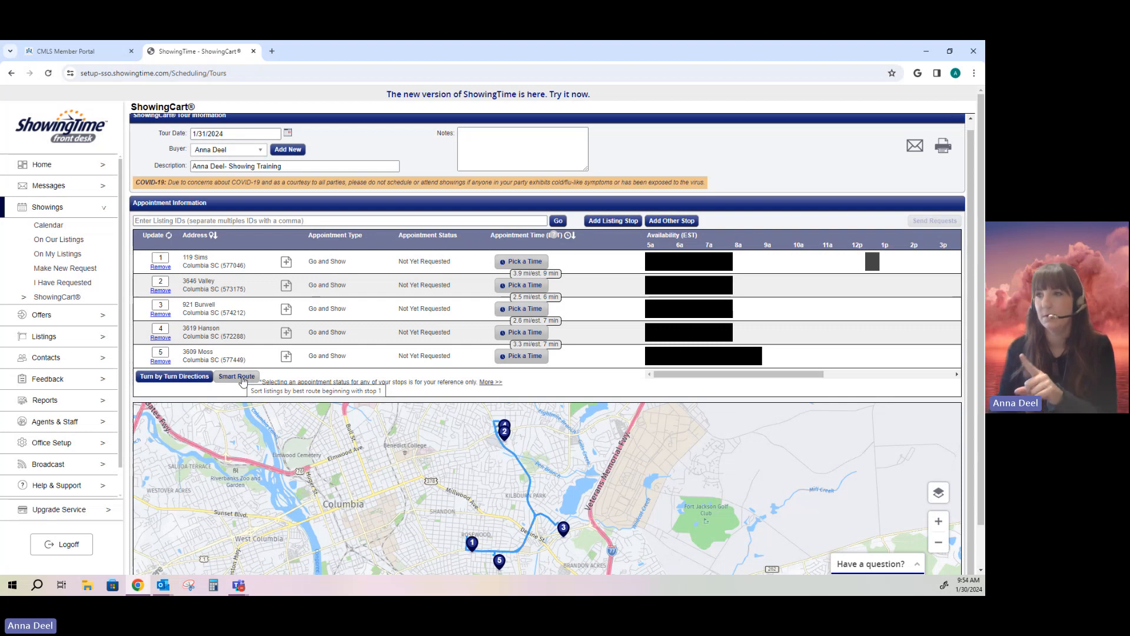
left_click(242, 377)
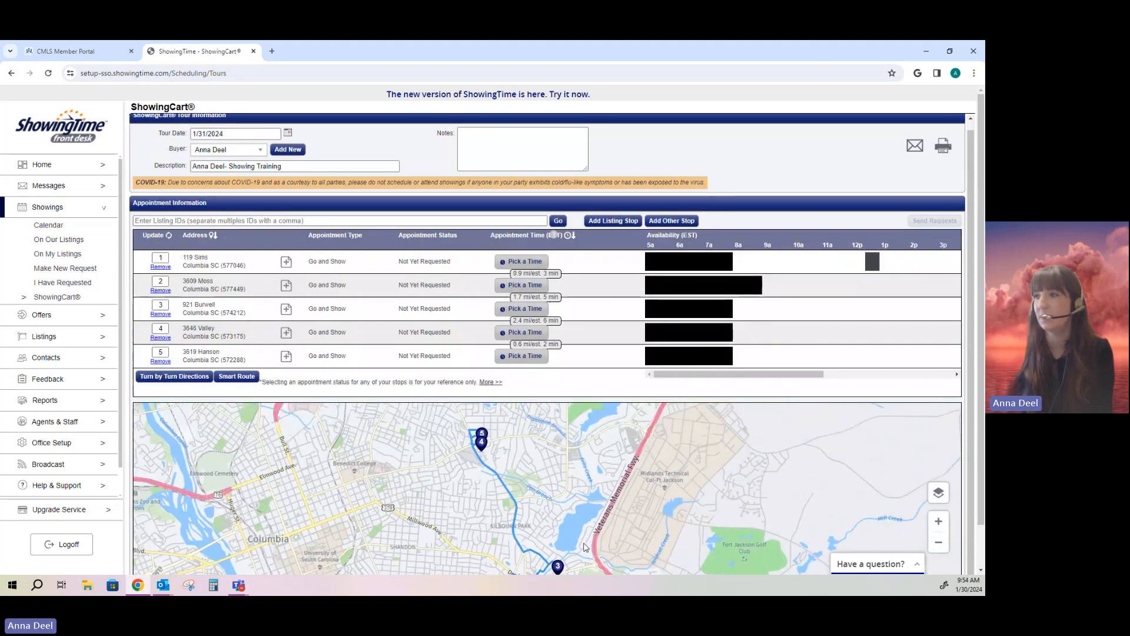
left_click_drag(561, 533, 538, 482)
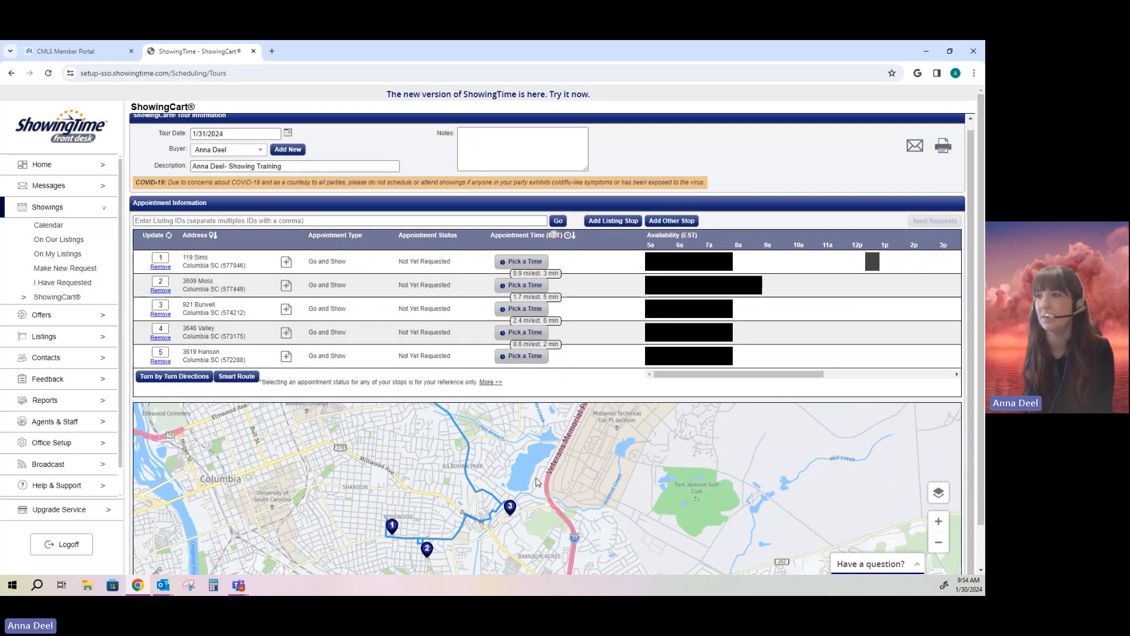
scroll(538, 482, "down", 1)
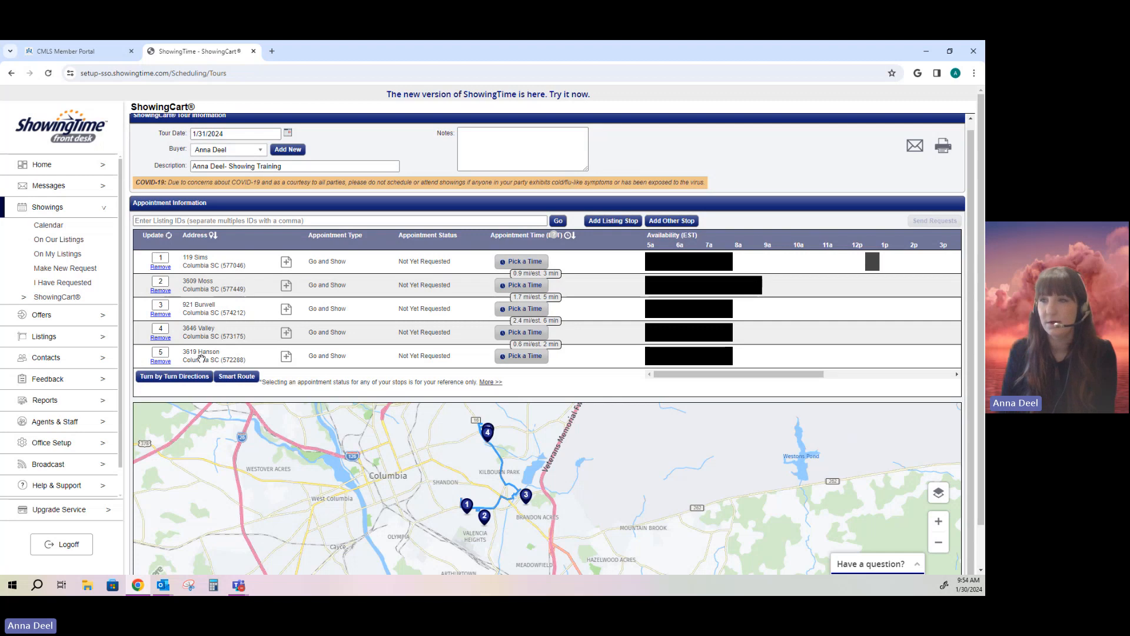
mouse_move(201, 357)
left_mouse_down()
mouse_move(201, 275)
mouse_move(207, 362)
left_mouse_up()
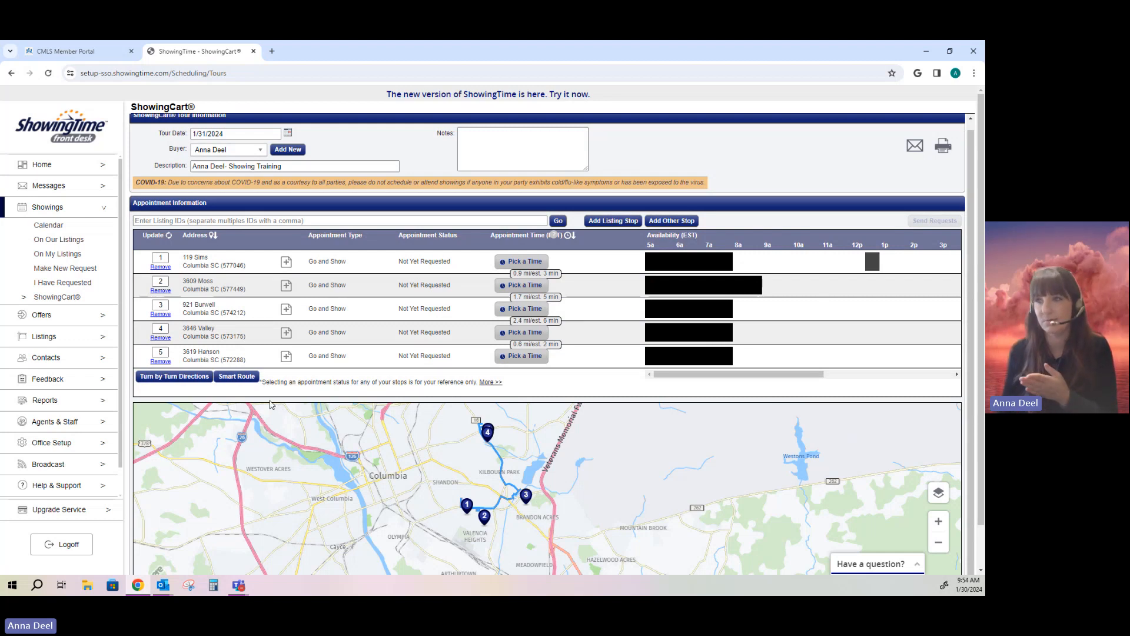
mouse_move(203, 349)
left_mouse_down()
mouse_move(214, 272)
mouse_move(215, 357)
left_mouse_up()
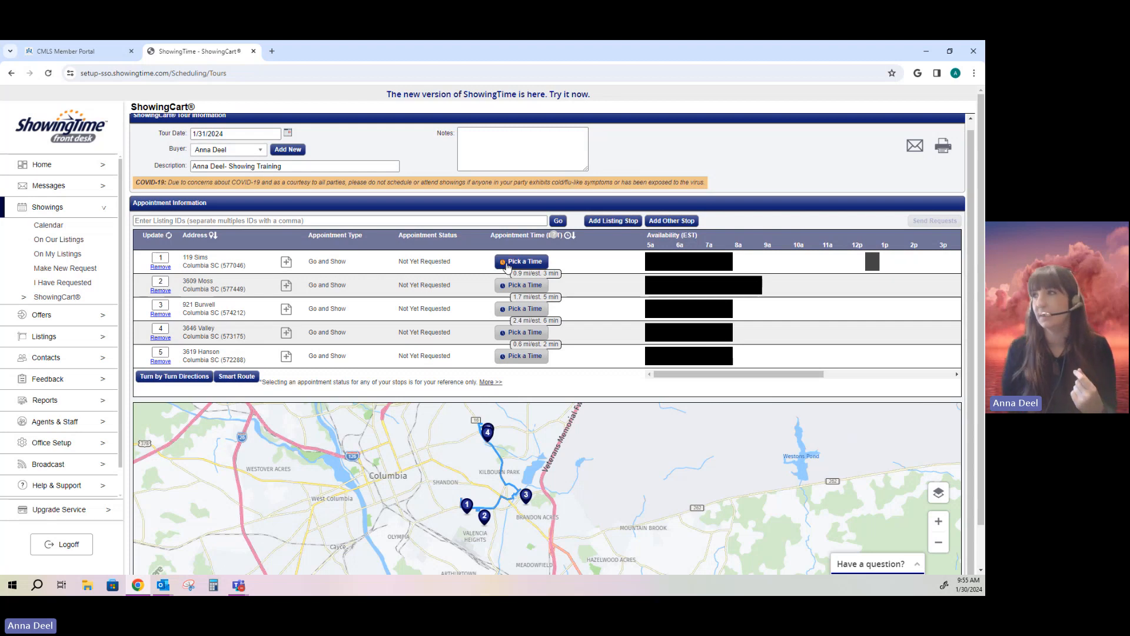
left_click(525, 262)
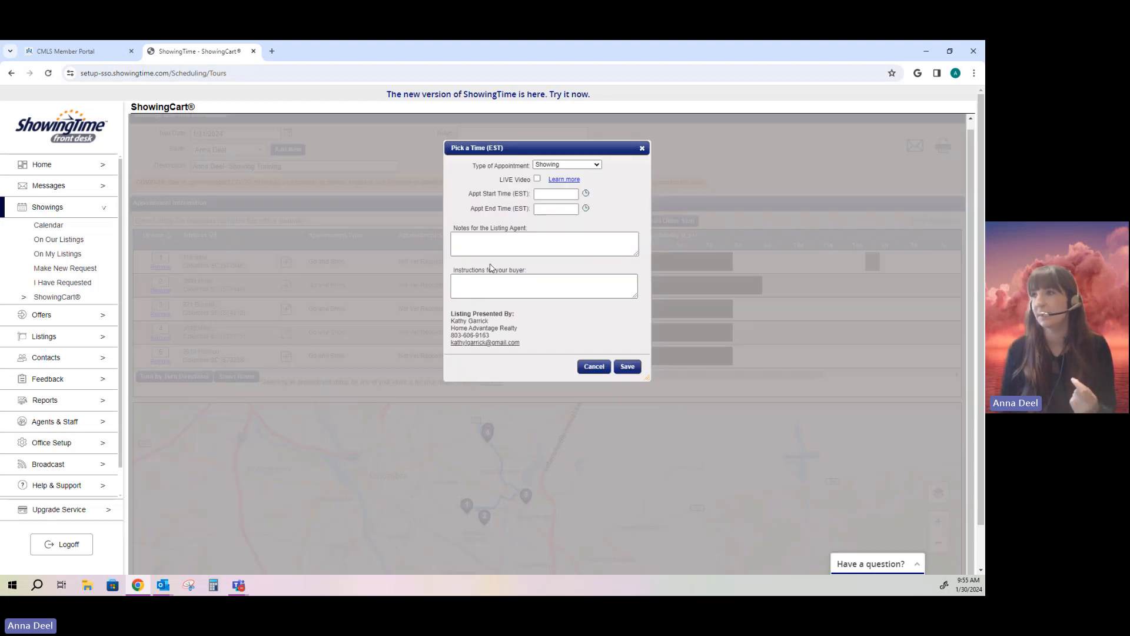
left_click(558, 166)
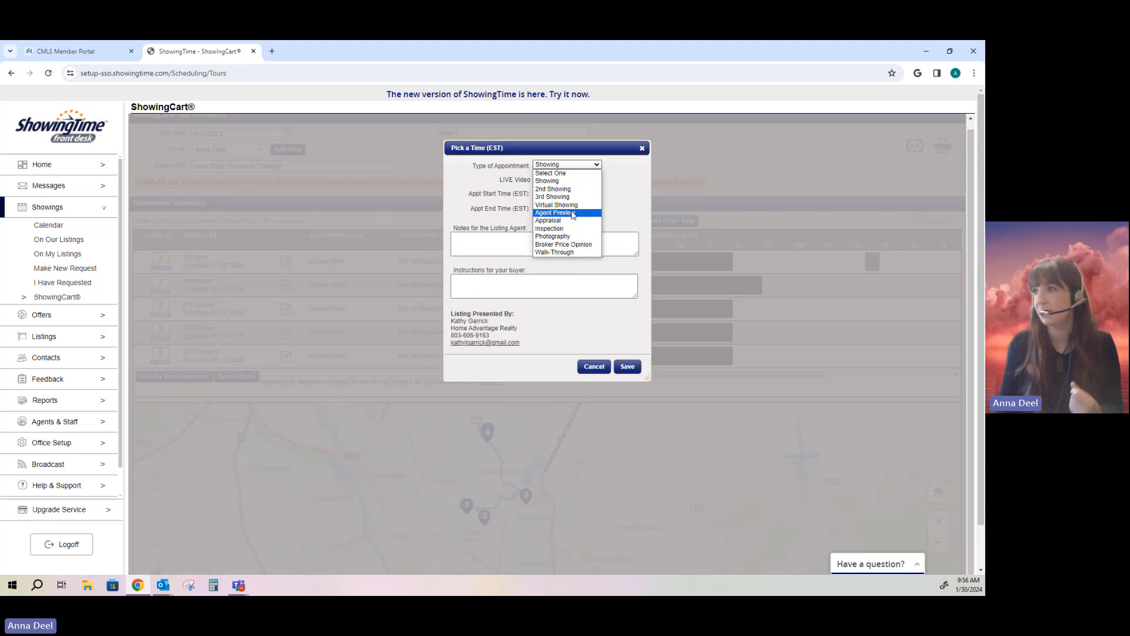
left_click(572, 213)
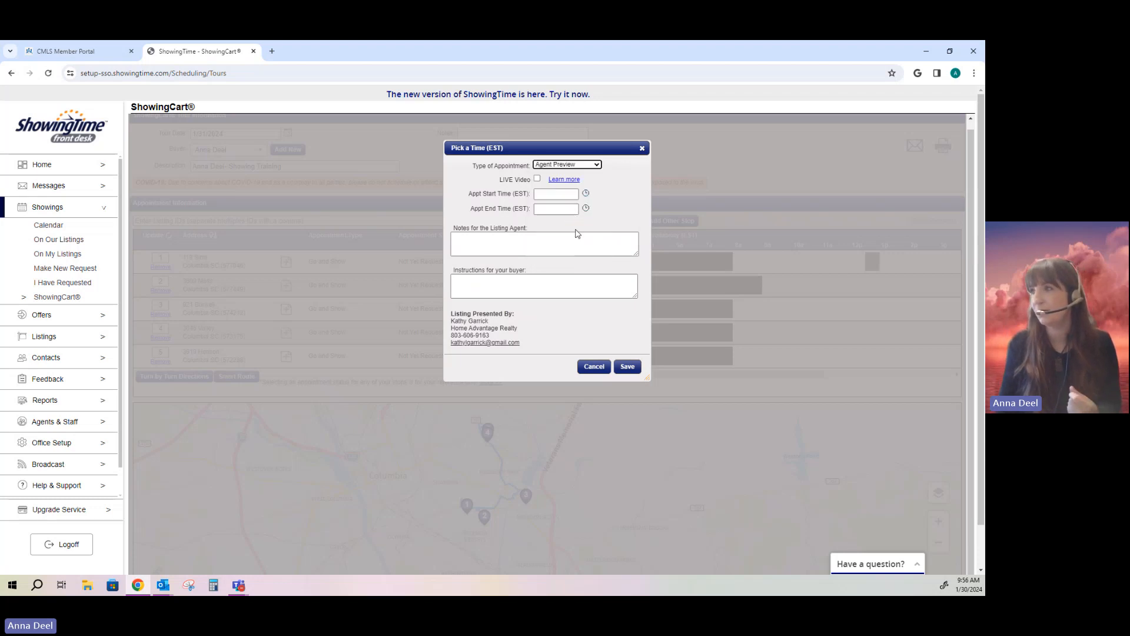
left_click(586, 194)
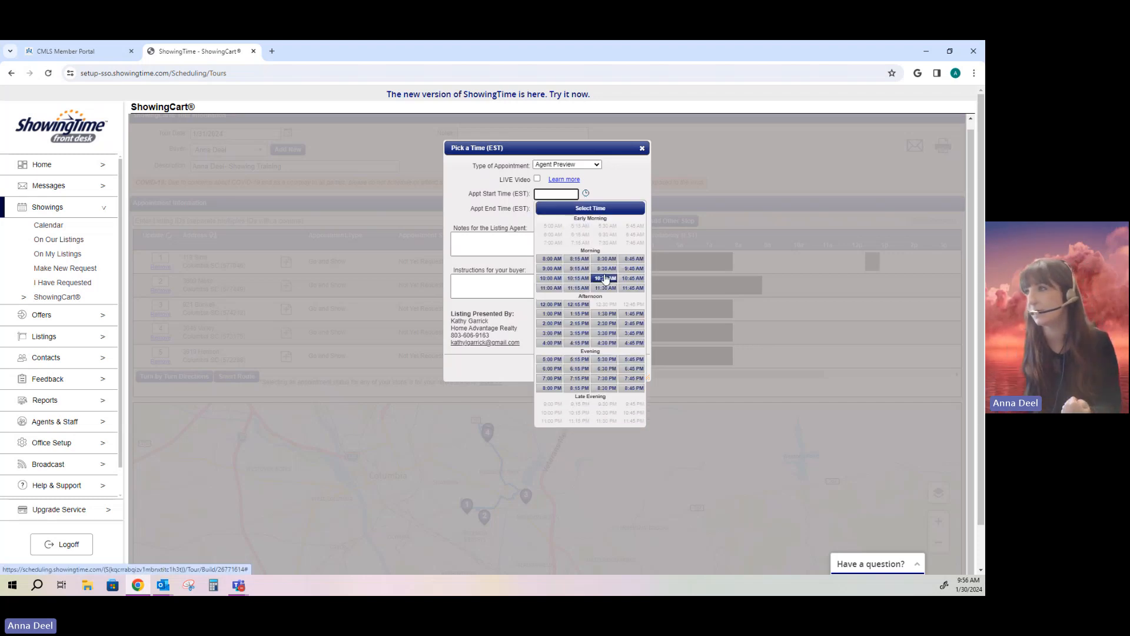
left_click(579, 268)
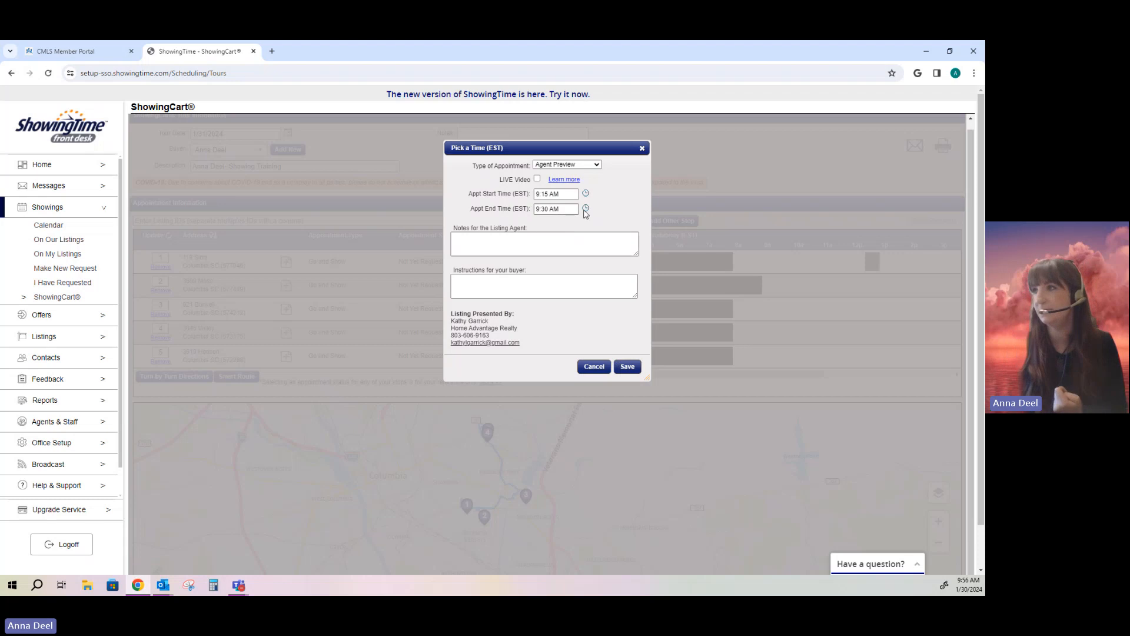
left_click(585, 209)
left_click(610, 281)
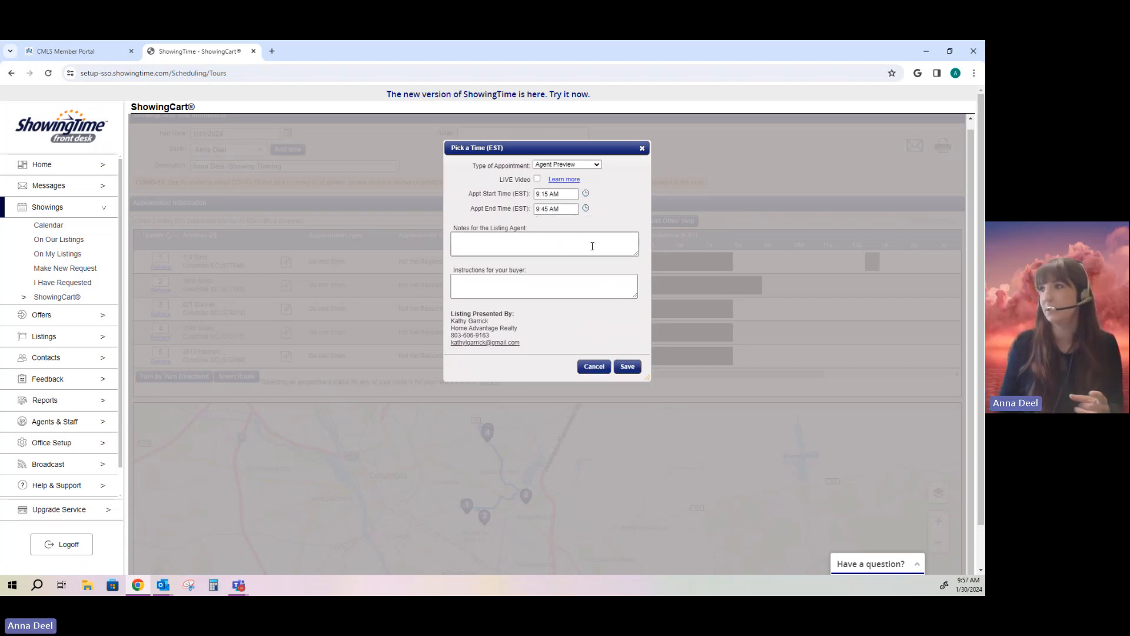
left_click(628, 366)
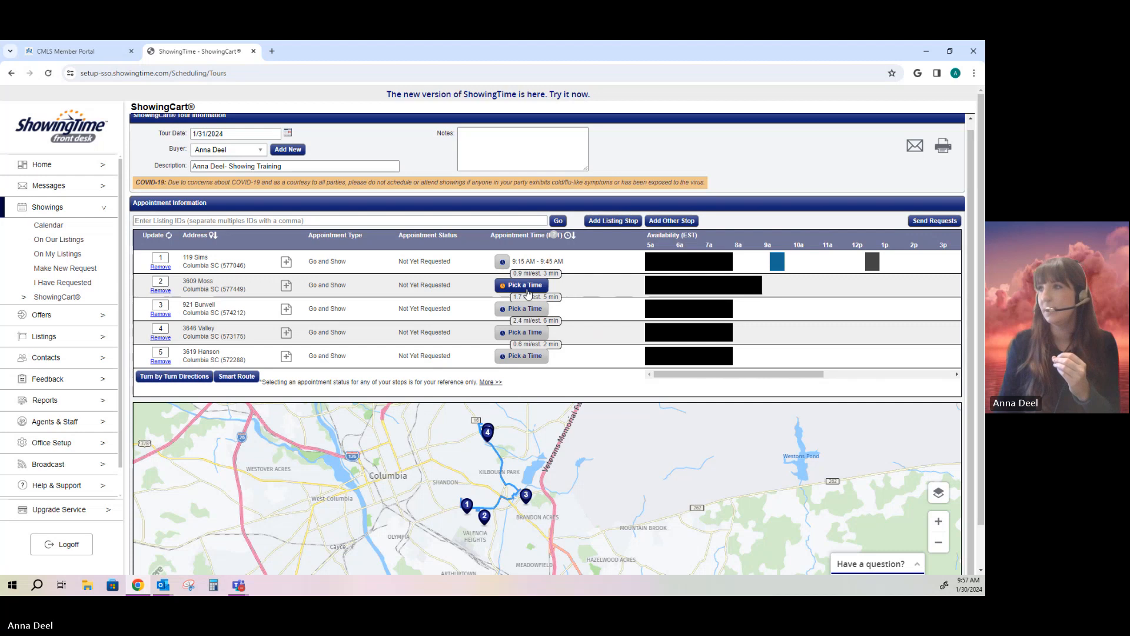
left_click(526, 285)
left_click(605, 366)
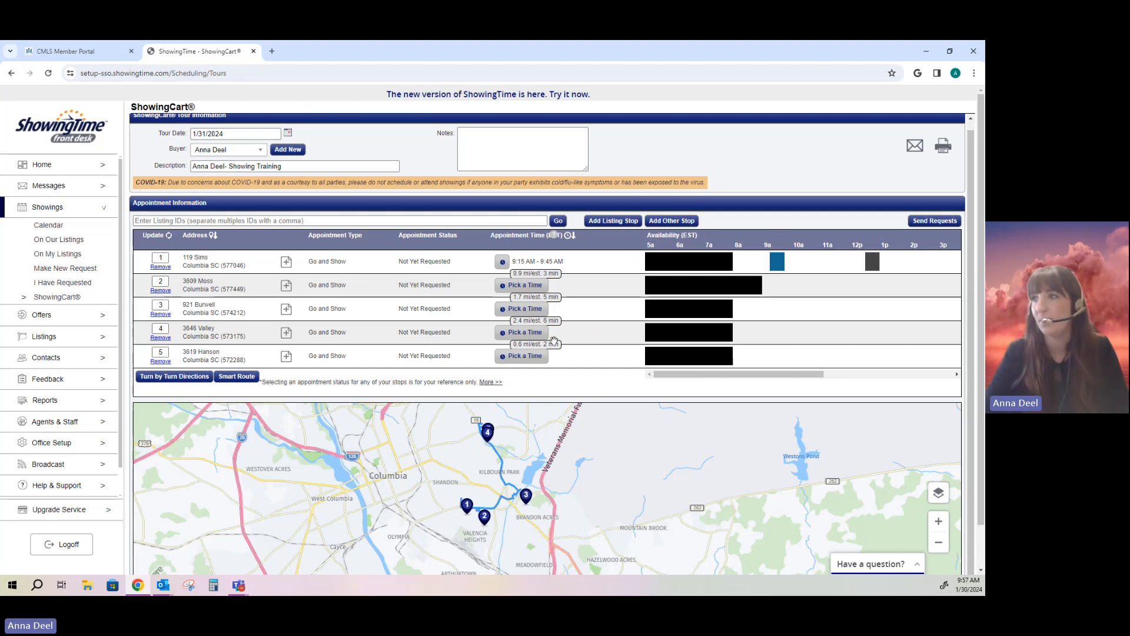
left_click(535, 286)
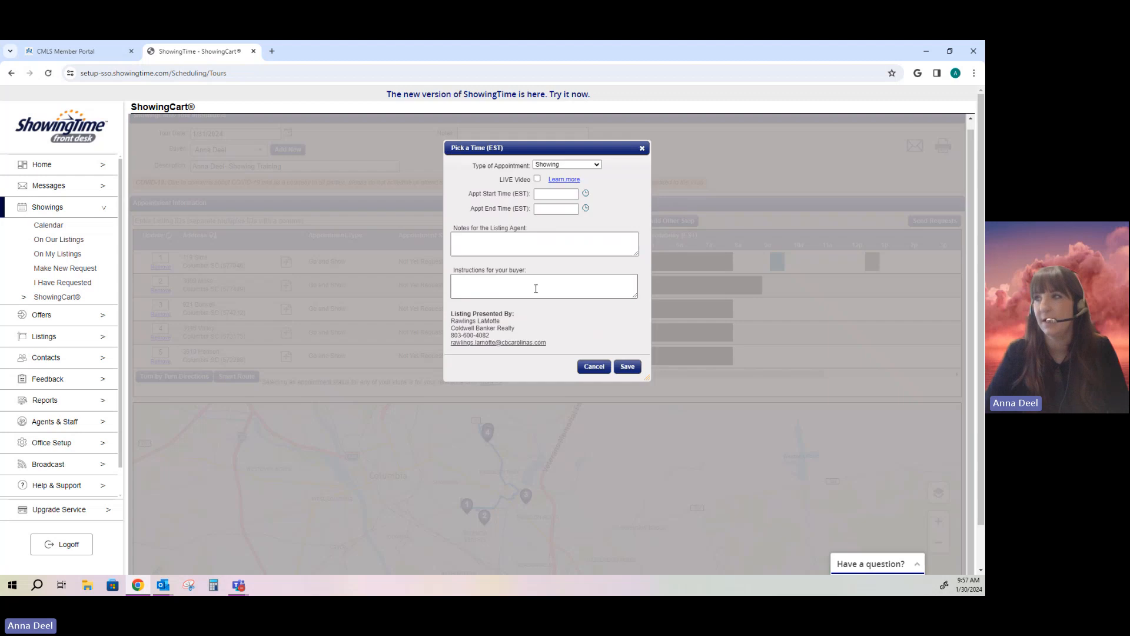
left_click(571, 166)
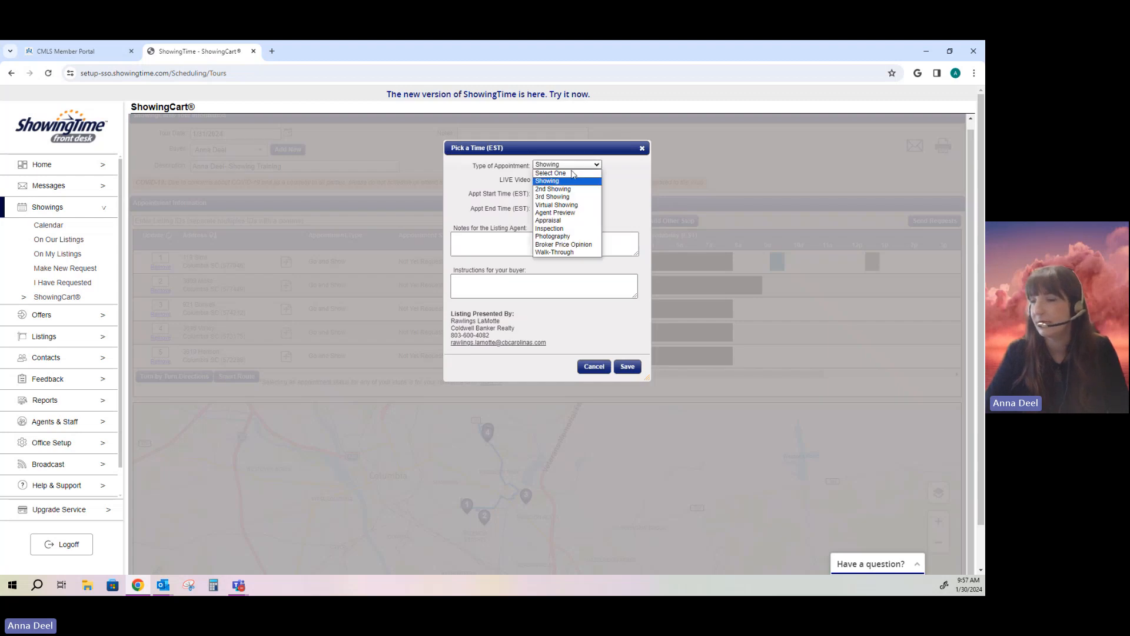
left_click(575, 213)
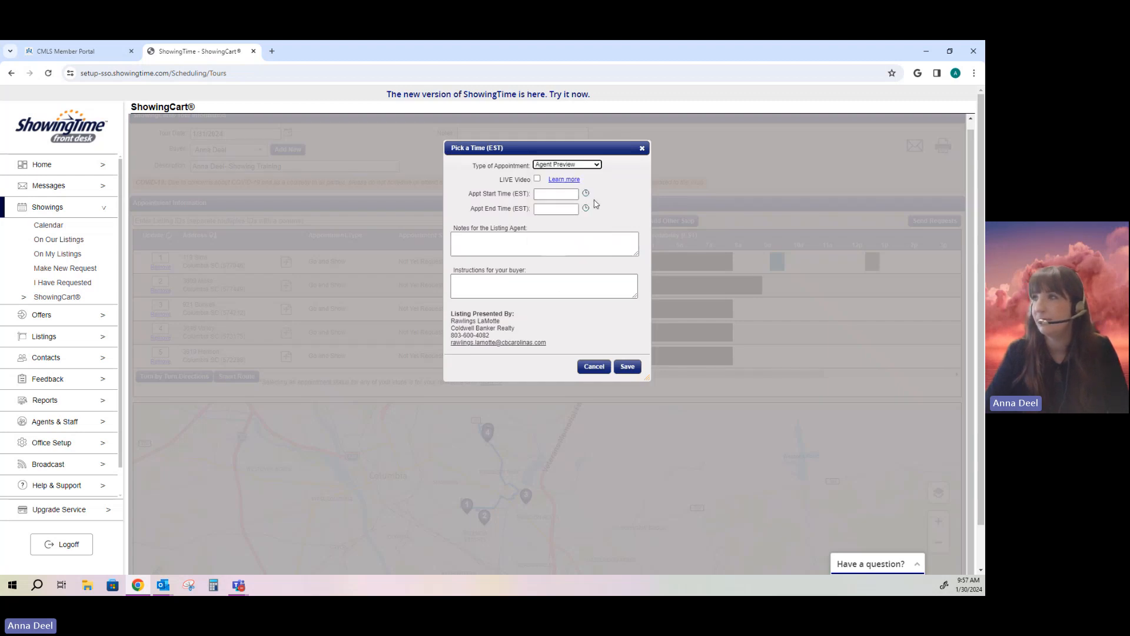
left_click(587, 194)
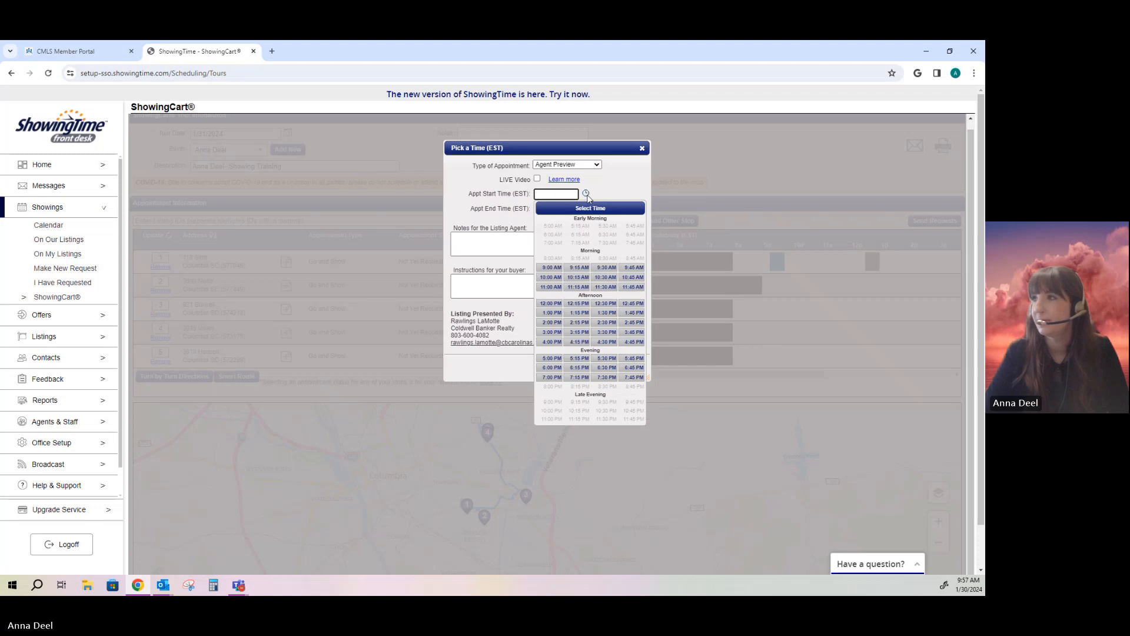
left_click(606, 269)
left_click(586, 208)
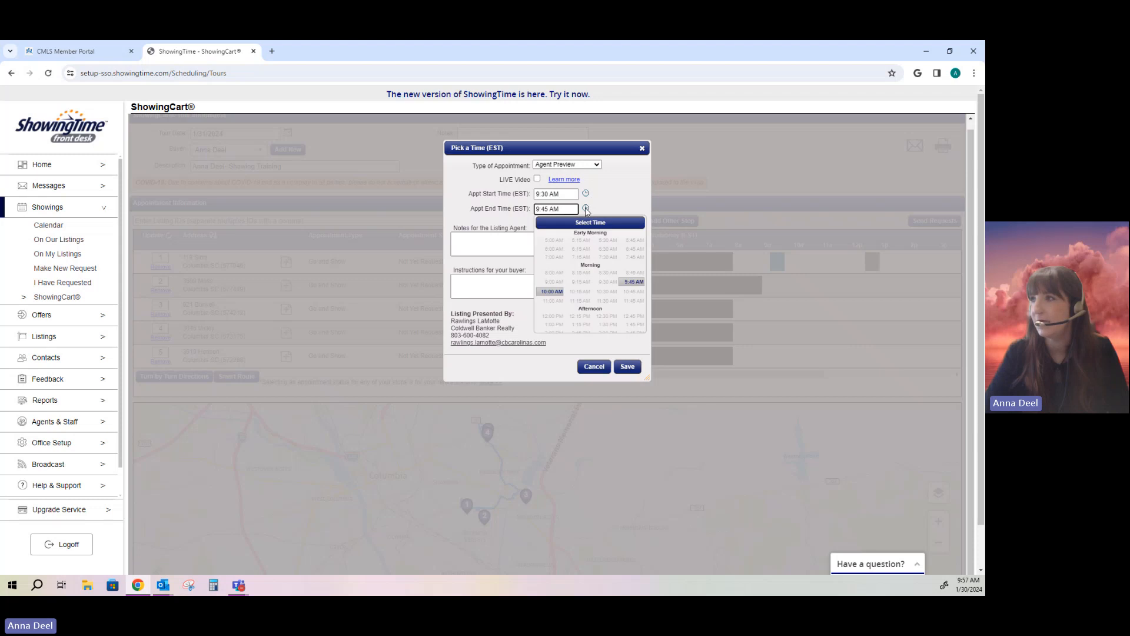
left_click(552, 292)
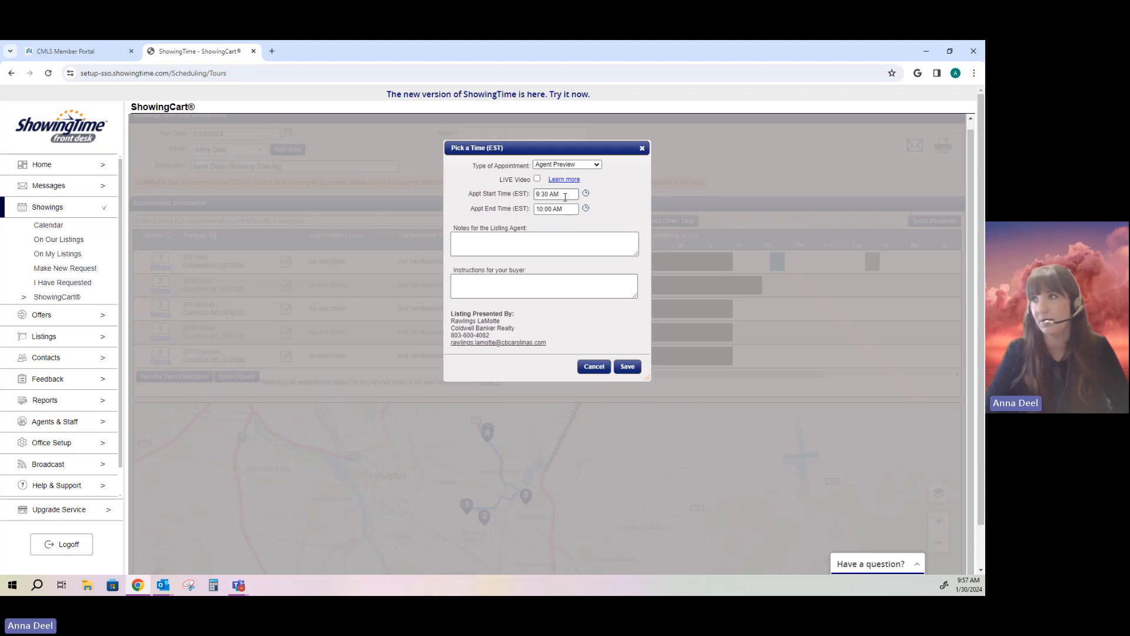
Step: Save stop 2's time, then book stop 3 as an Agent Preview from 9:45 to 10:15 AM
left_click(628, 366)
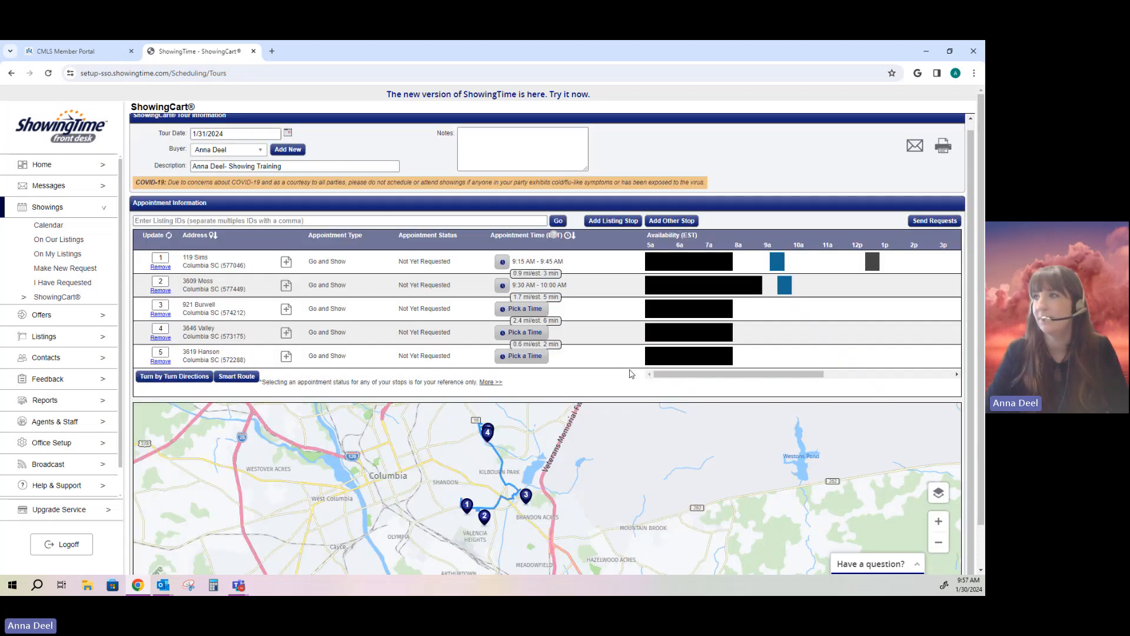
left_click(527, 315)
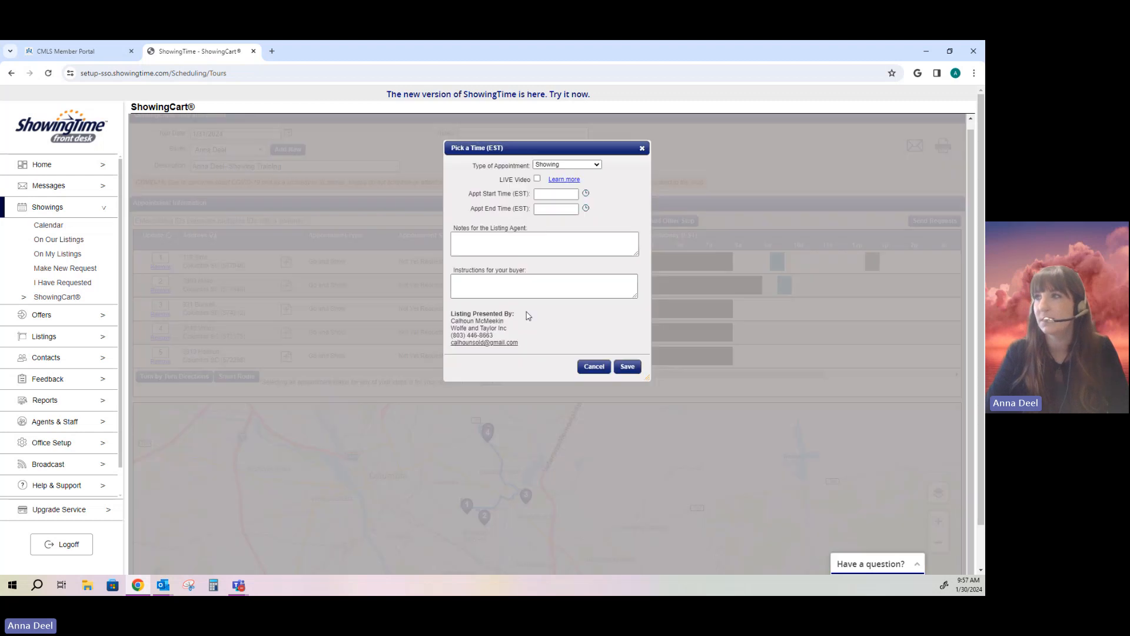
left_click(586, 193)
left_click(567, 164)
left_click(556, 204)
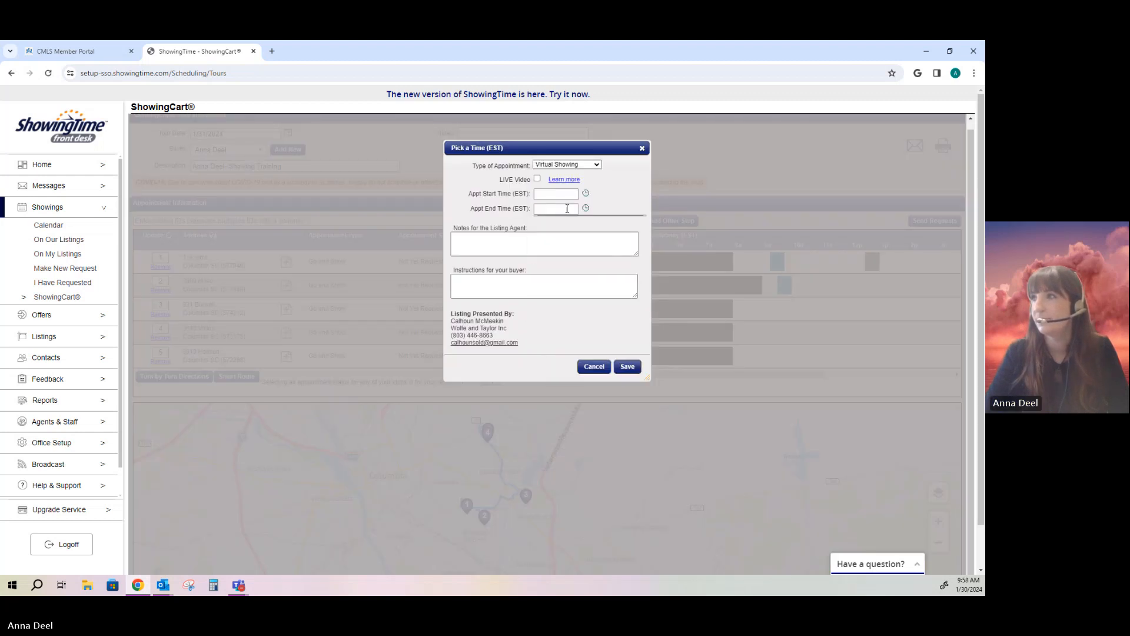
left_click(562, 166)
left_click(555, 213)
left_click(585, 193)
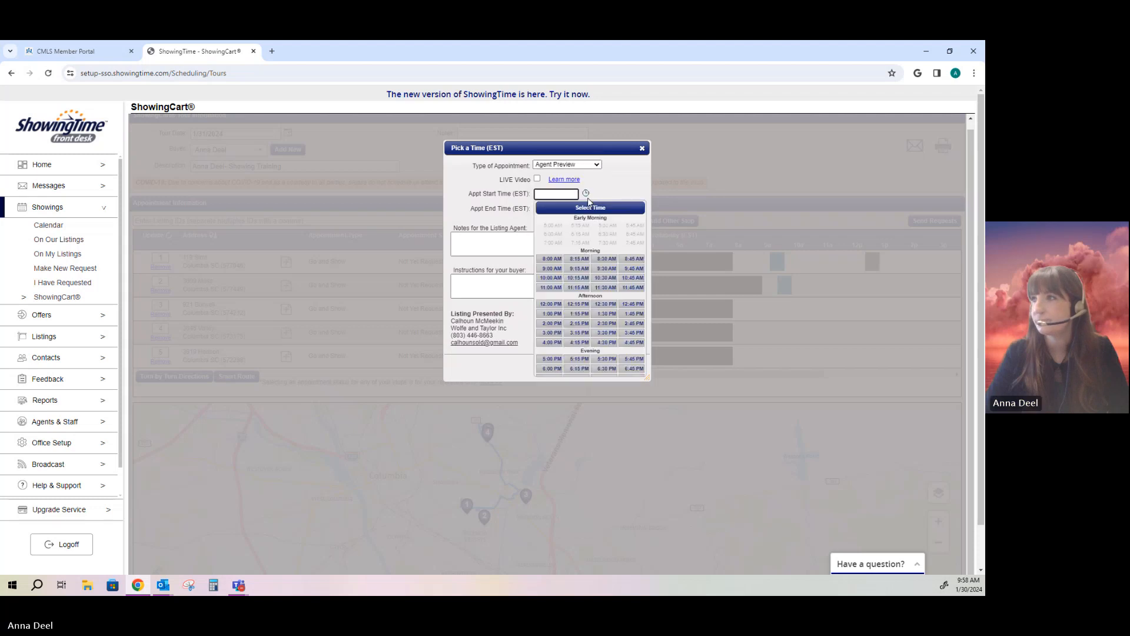
left_click(633, 268)
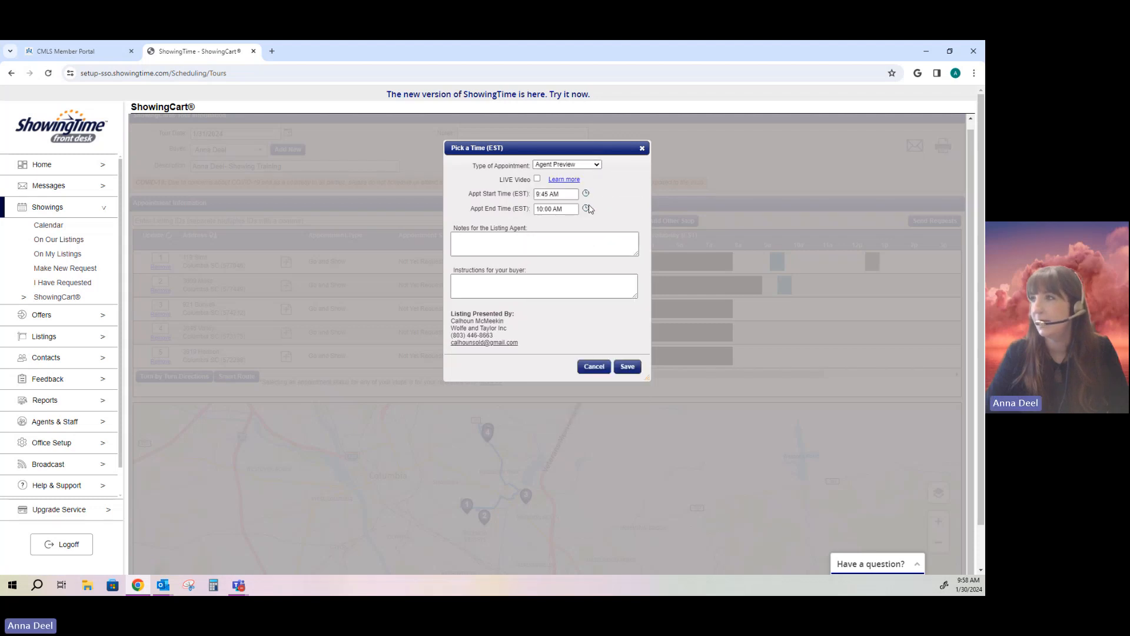
left_click(586, 207)
left_click(579, 291)
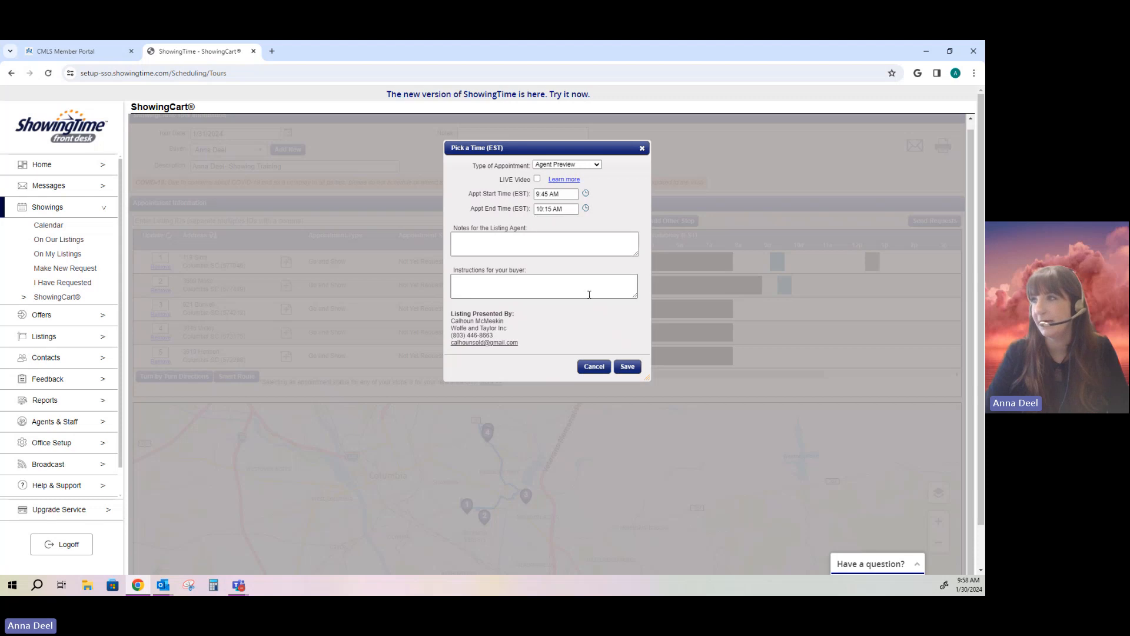
left_click(627, 366)
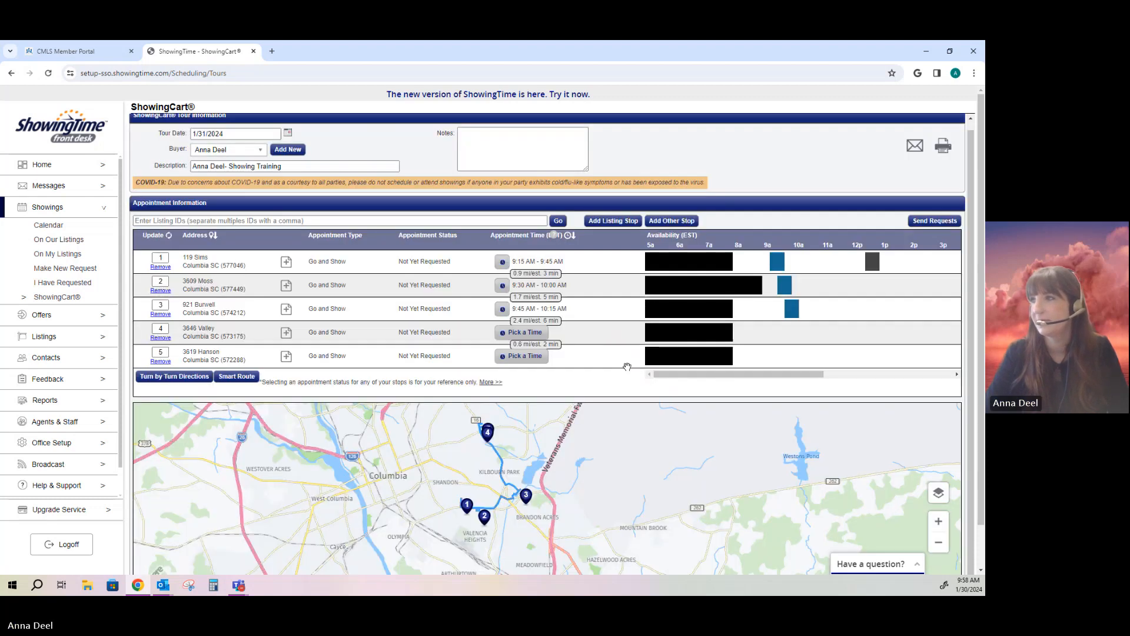
left_click(547, 332)
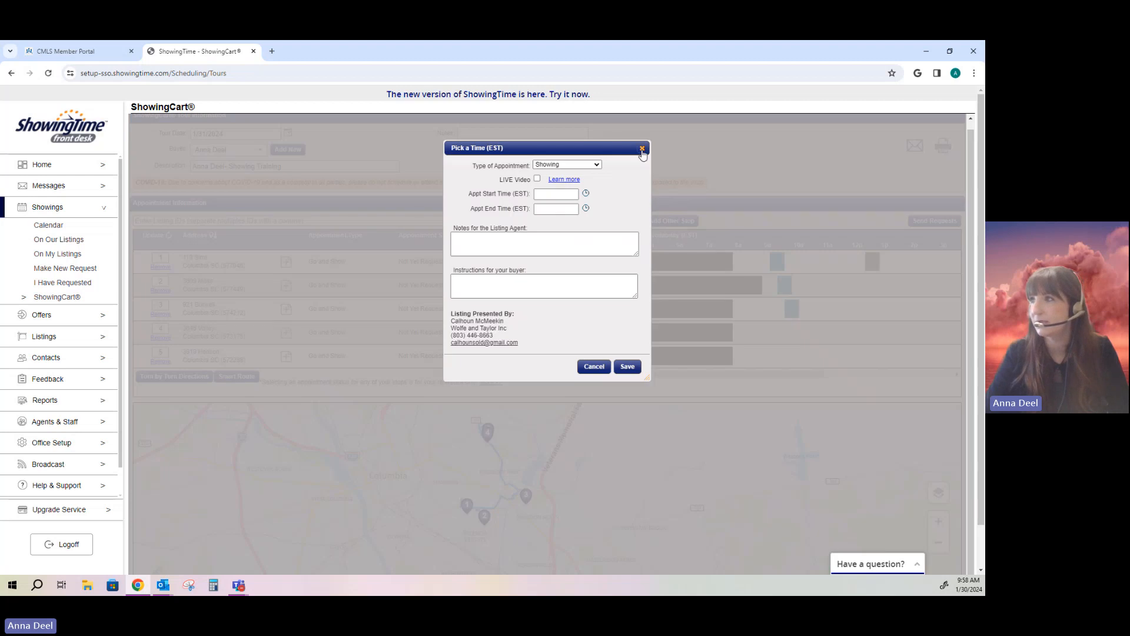
left_click(586, 193)
left_click(551, 278)
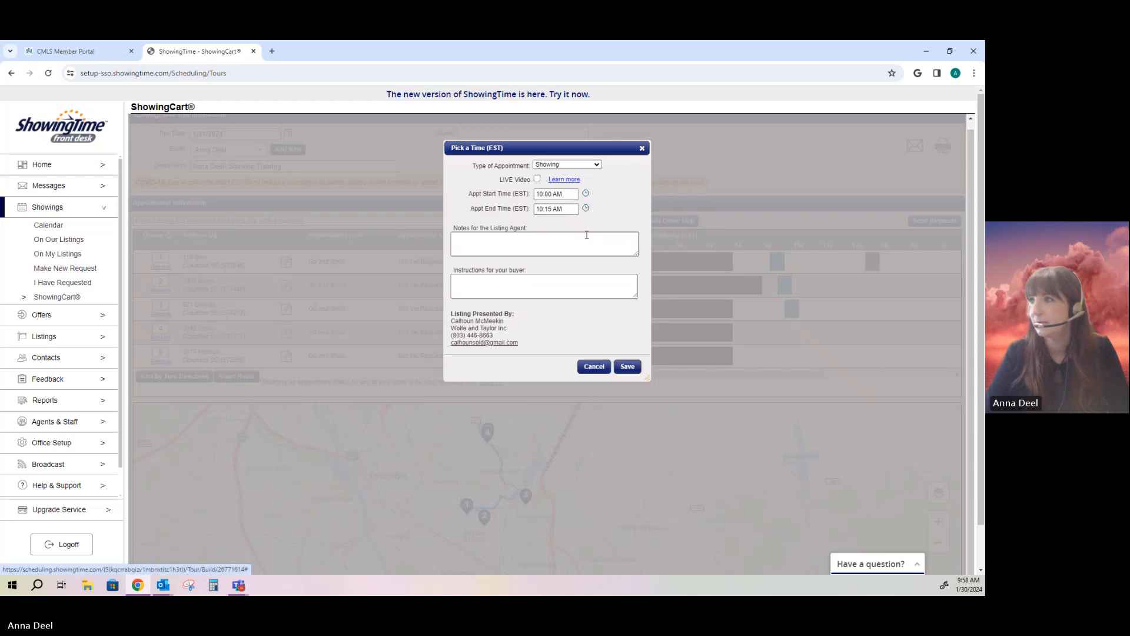
left_click(586, 208)
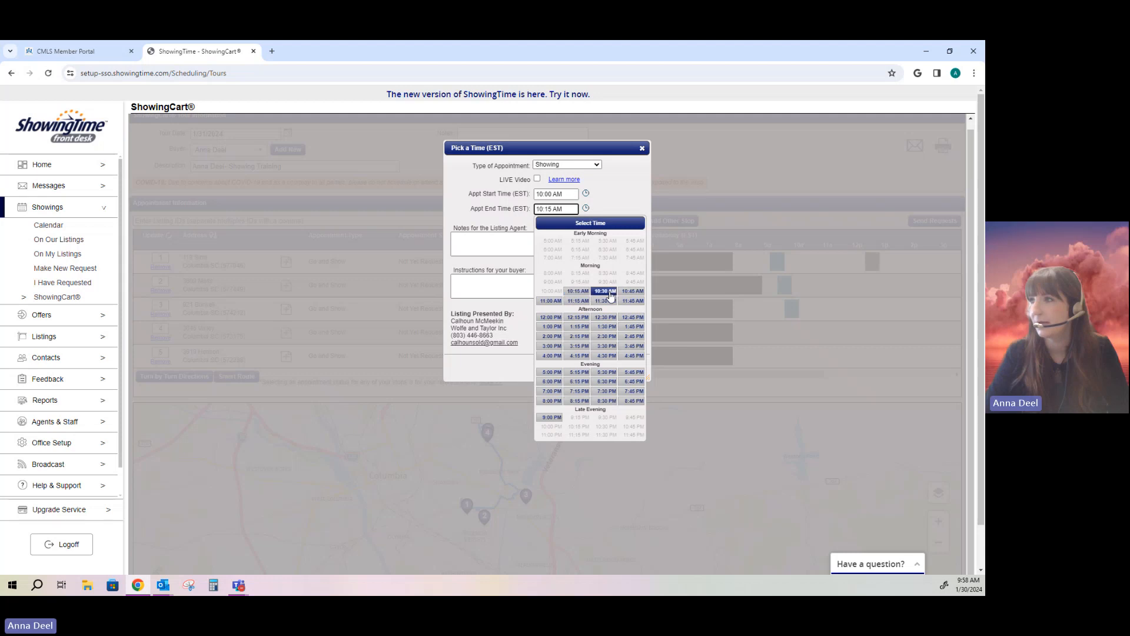
left_click(551, 301)
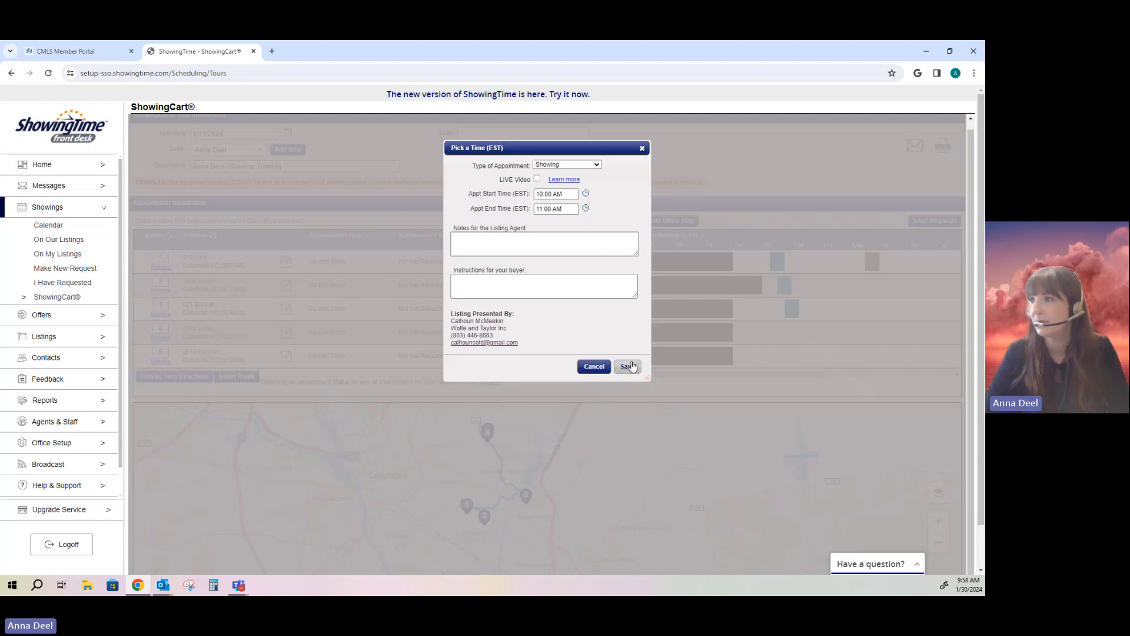
left_click(626, 366)
left_click(535, 361)
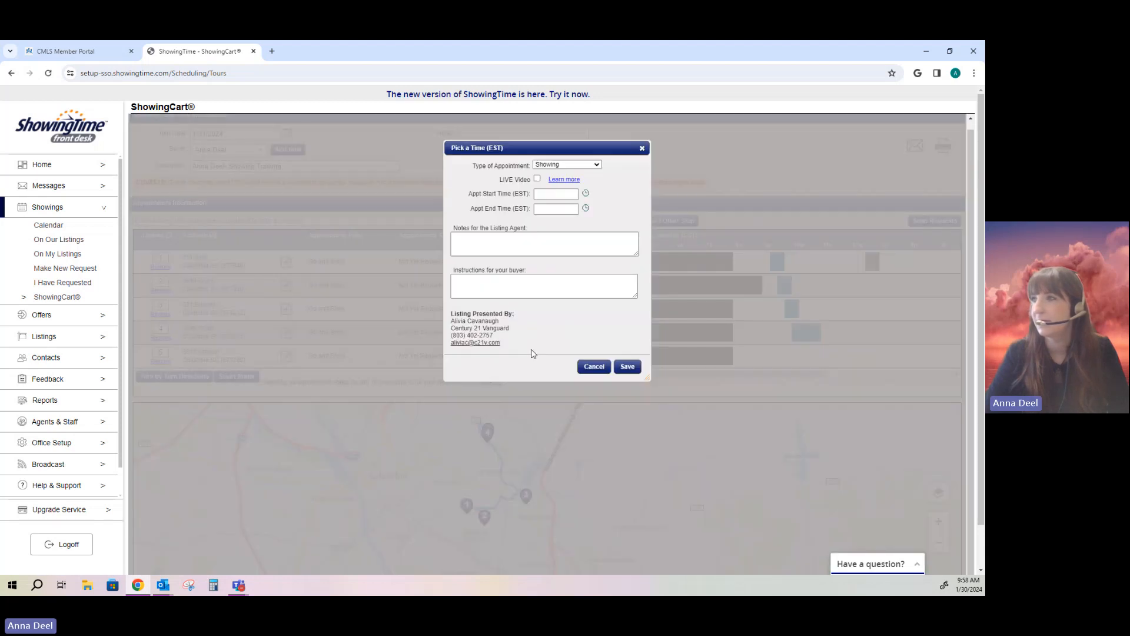
left_click(577, 166)
left_click(576, 214)
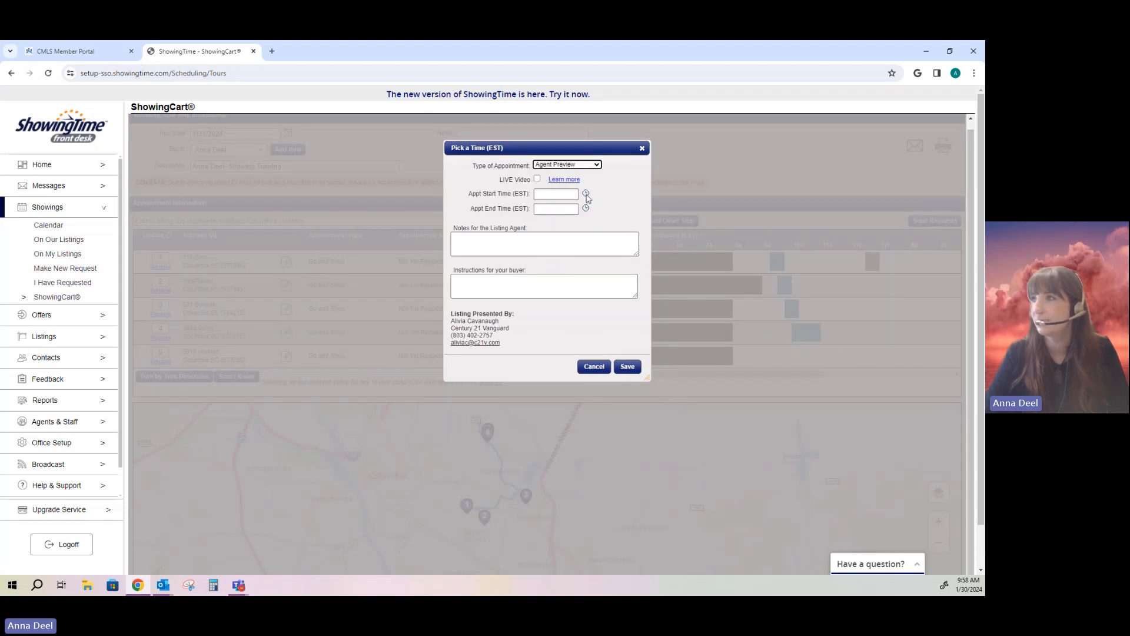
left_click(585, 194)
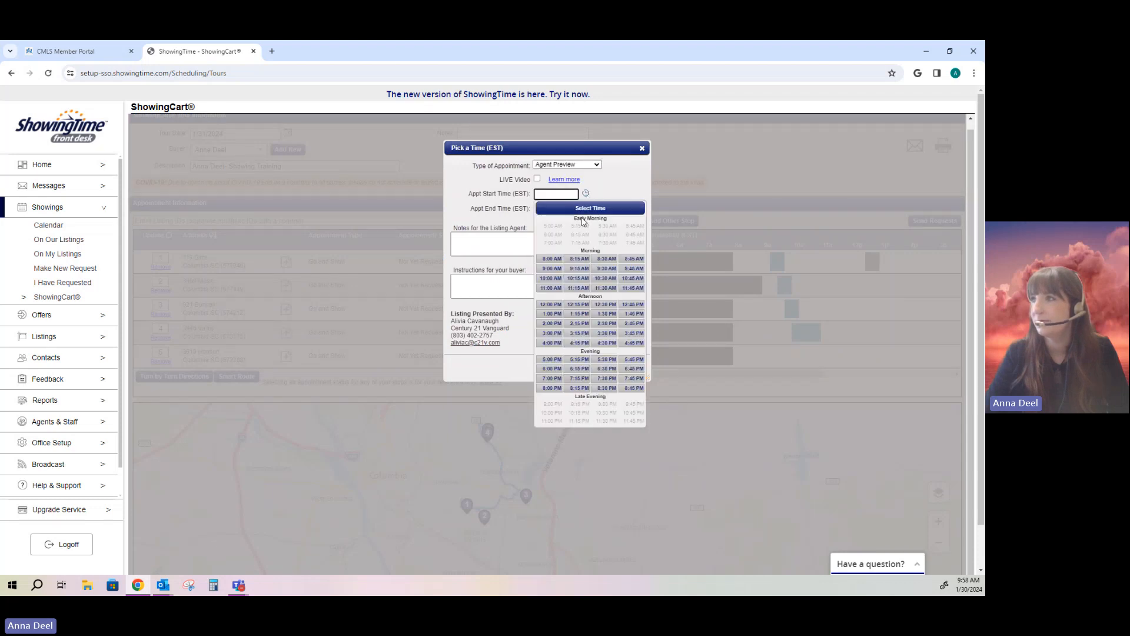
left_click(577, 280)
left_click(585, 209)
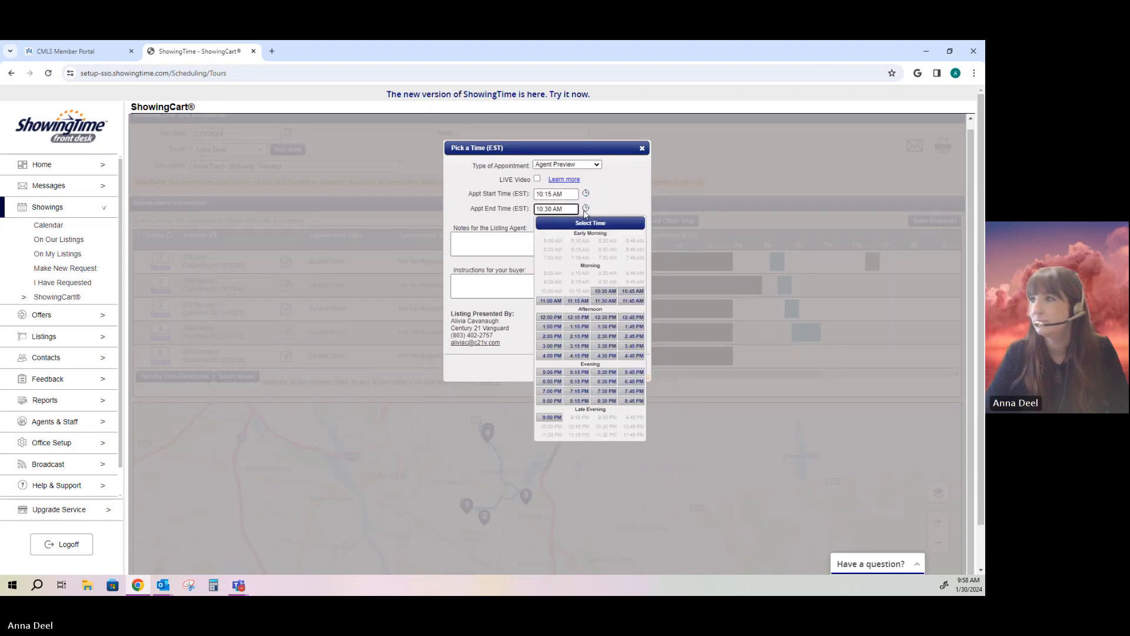
left_click(578, 300)
left_click(597, 365)
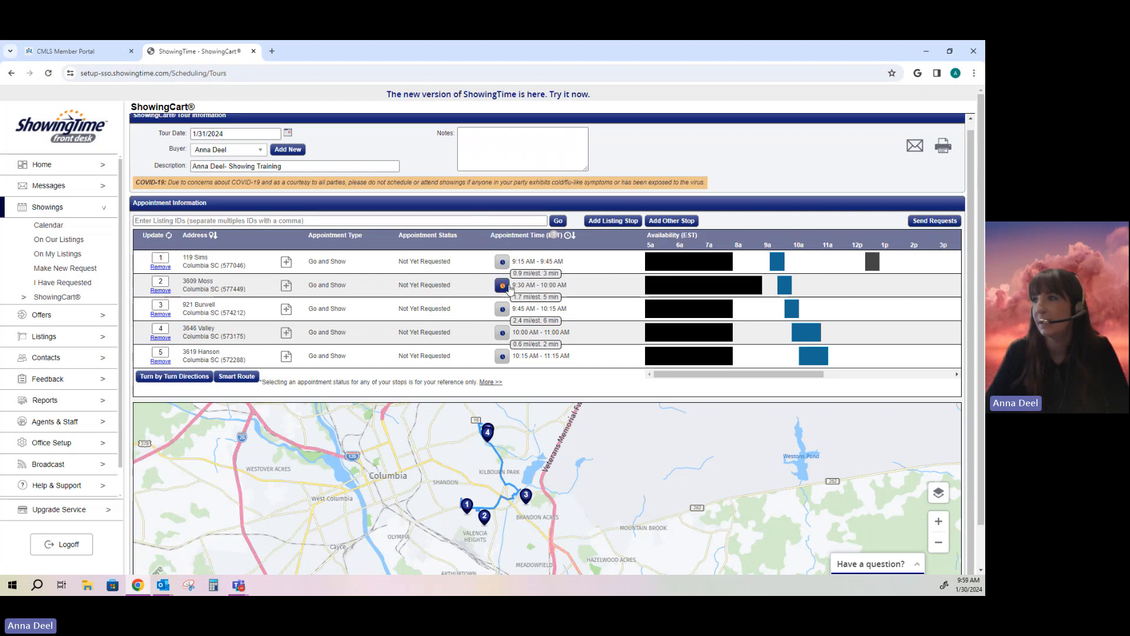
left_click(509, 287)
left_click(586, 194)
Step: Close stop 2's time form unchanged, then check stop 5's 10:15 AM start and close without saving
left_click(585, 195)
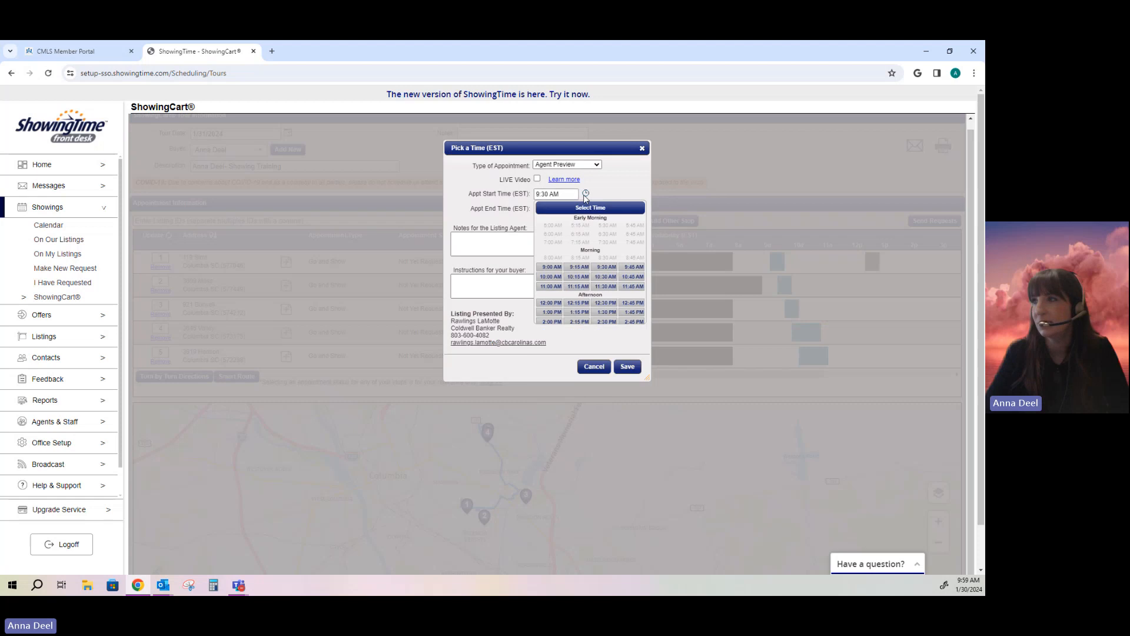
left_click(641, 150)
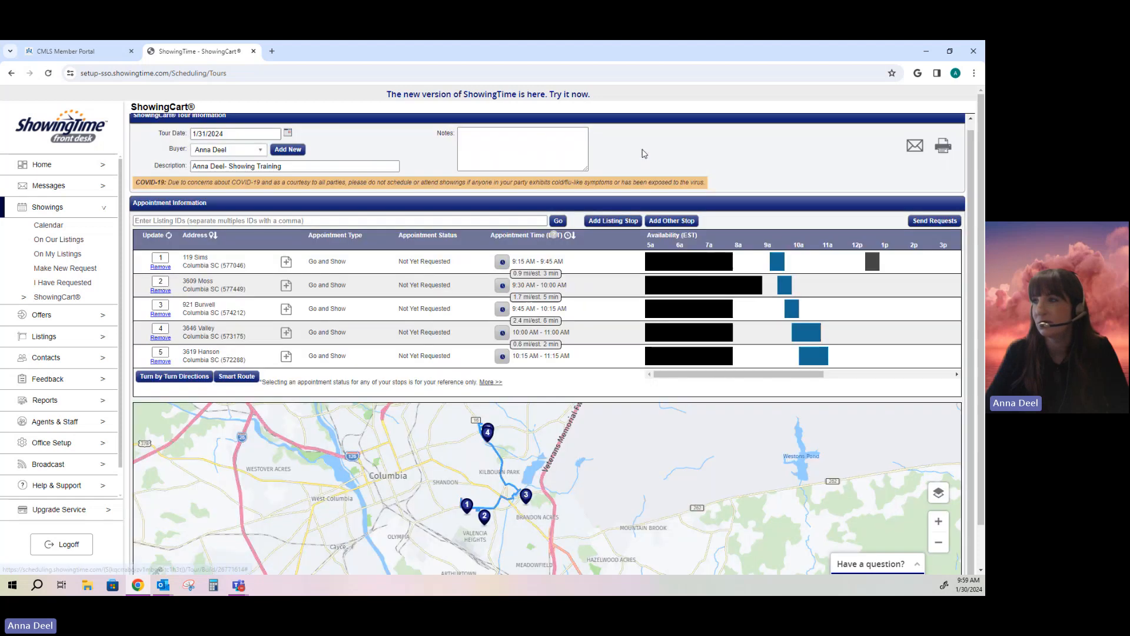
left_click(502, 356)
left_click(586, 195)
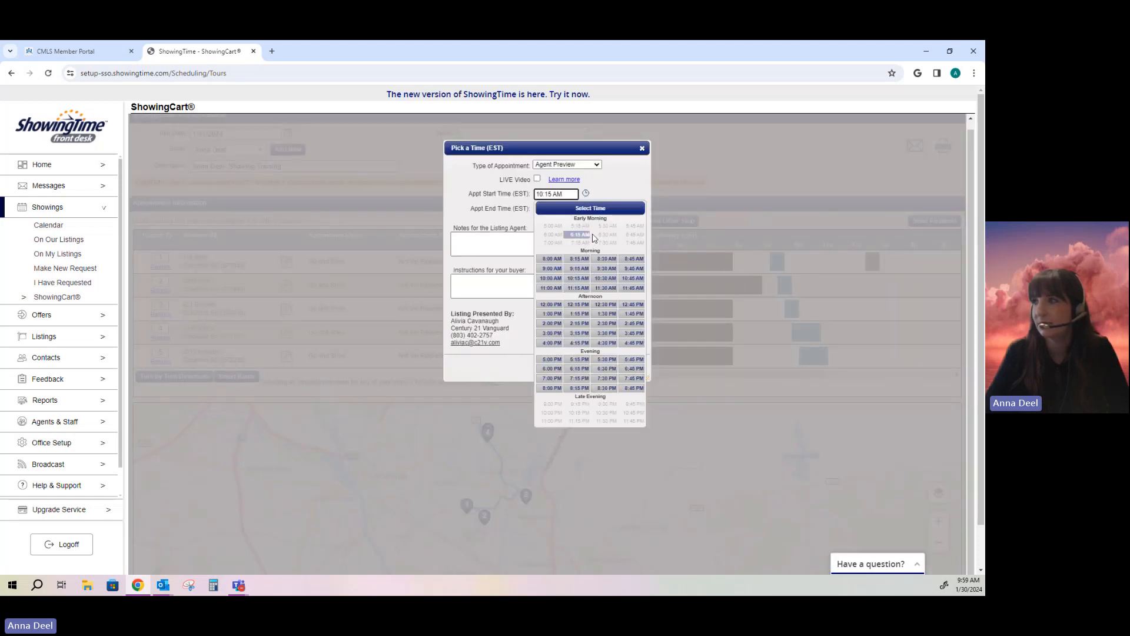
left_click(629, 201)
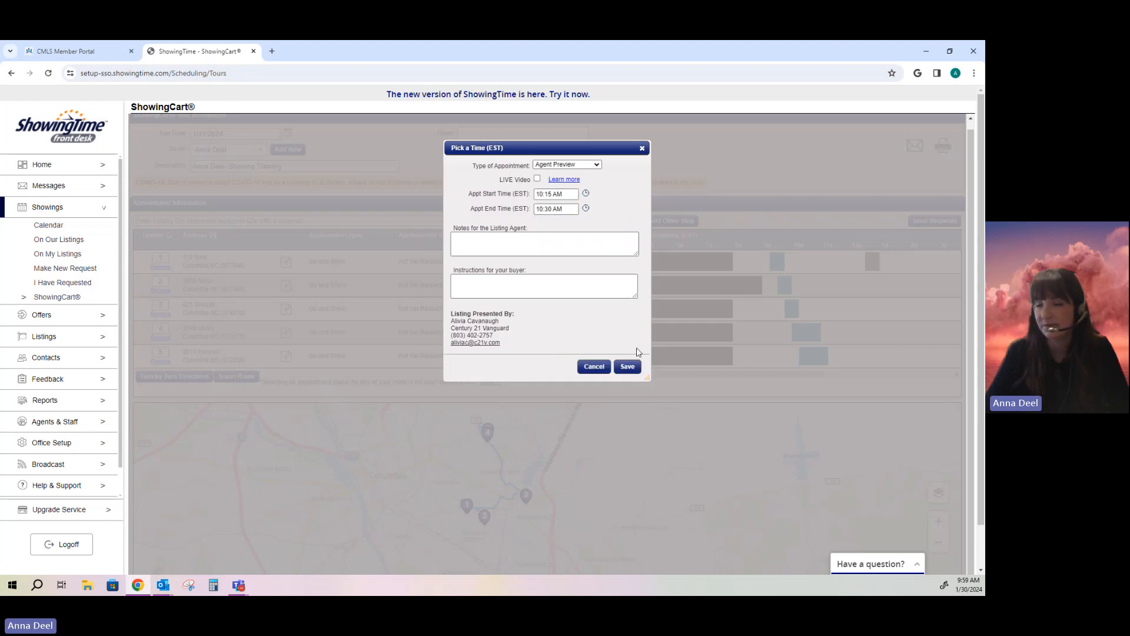
left_click(642, 148)
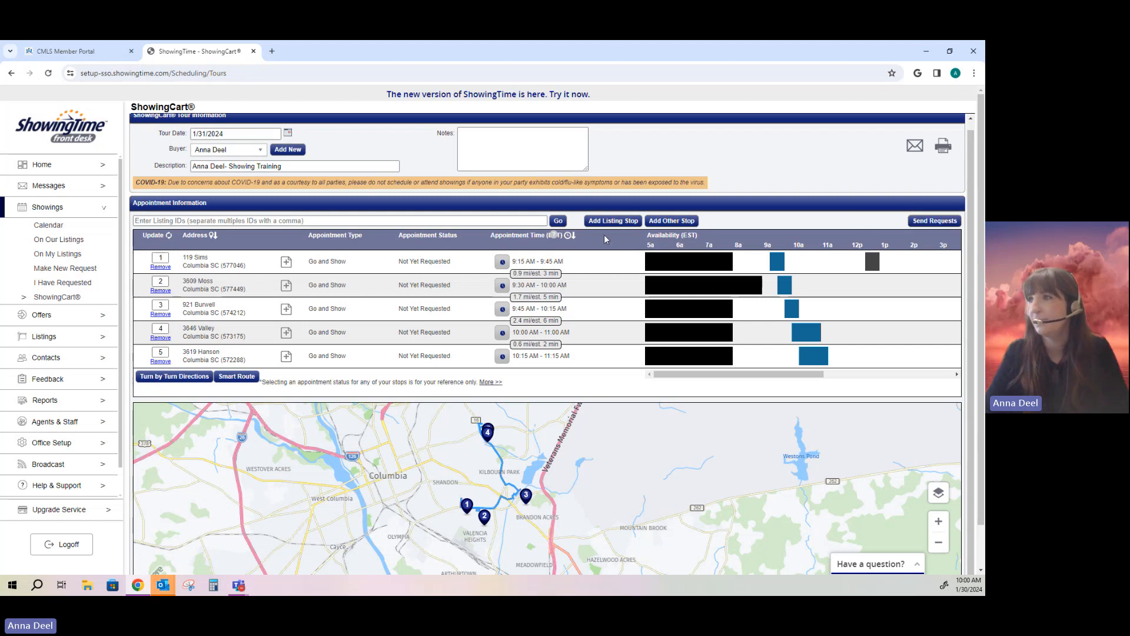
left_click(502, 262)
left_click(586, 195)
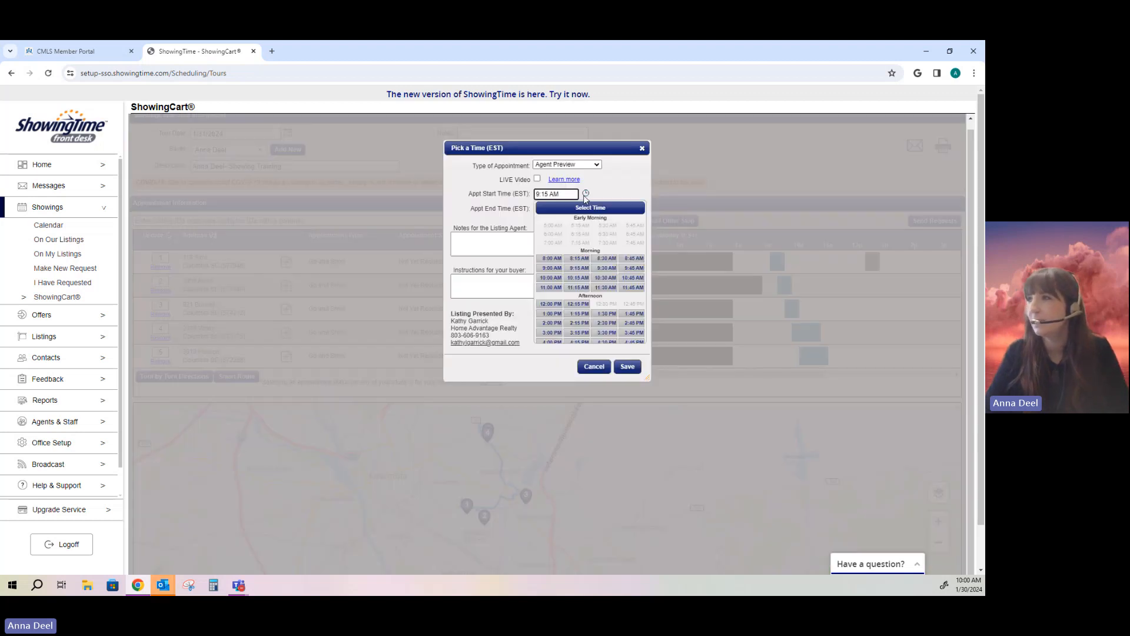
left_click(625, 189)
left_click(587, 194)
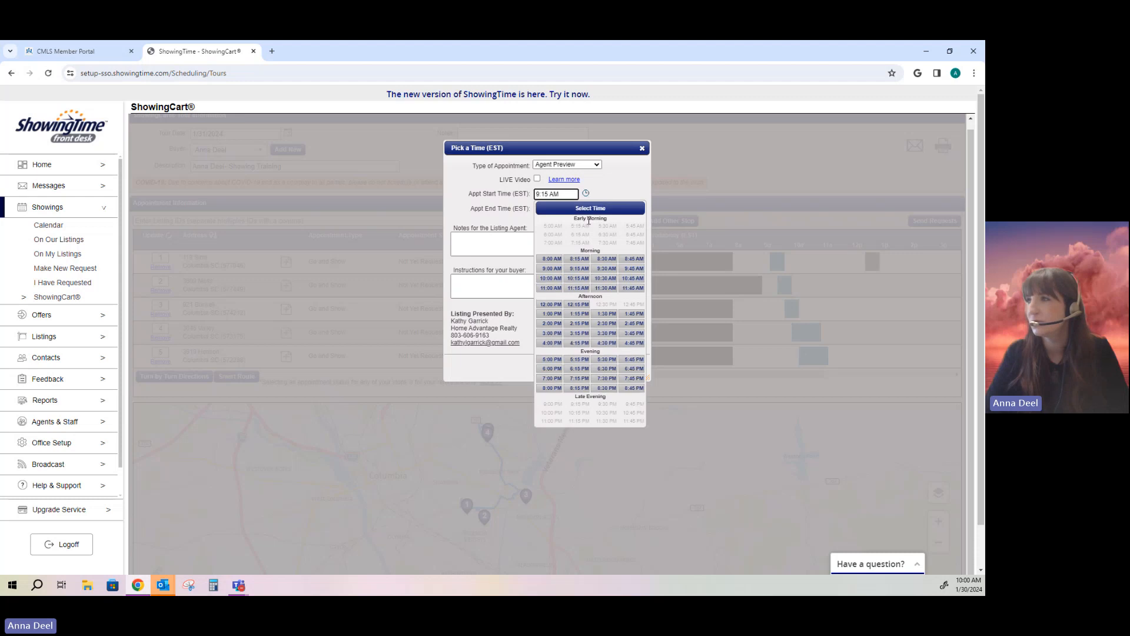
left_click(618, 180)
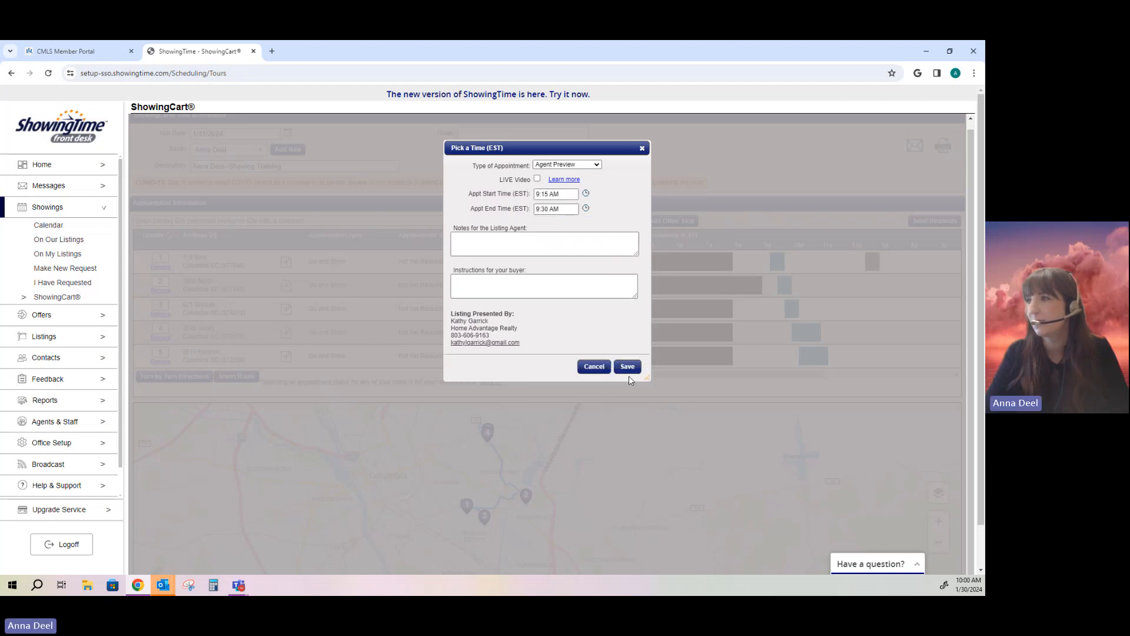
left_click(627, 367)
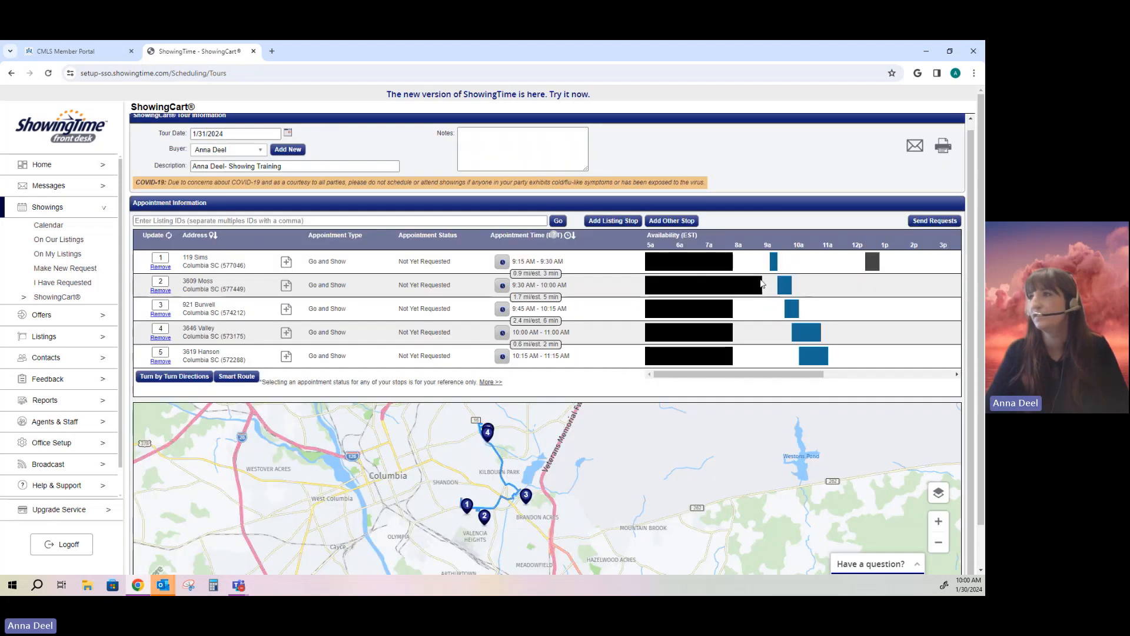
Step: Send showing requests for all five stops and scroll to check each shows Confirmed
left_click(920, 222)
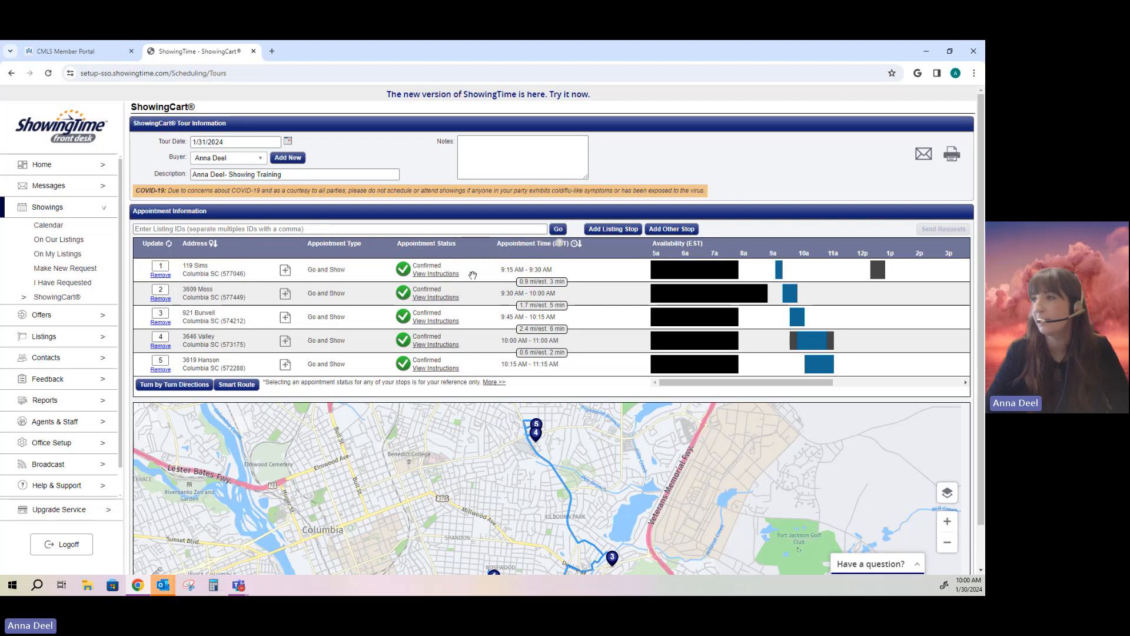
scroll(744, 471, "down", 2)
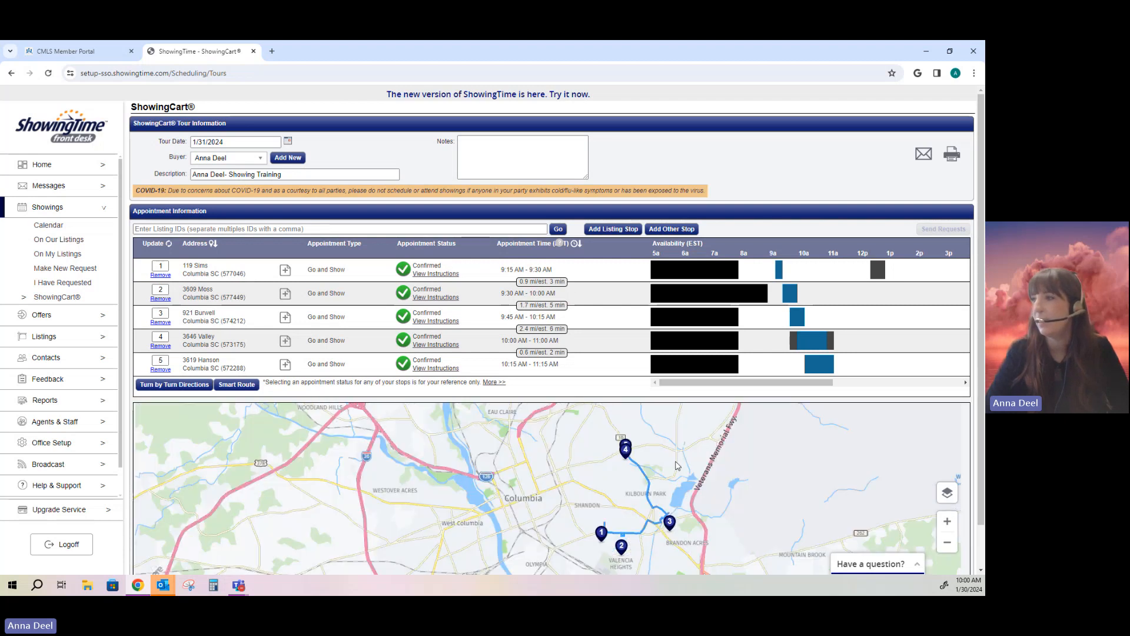
scroll(921, 312, "down", 2)
scroll(923, 280, "up", 2)
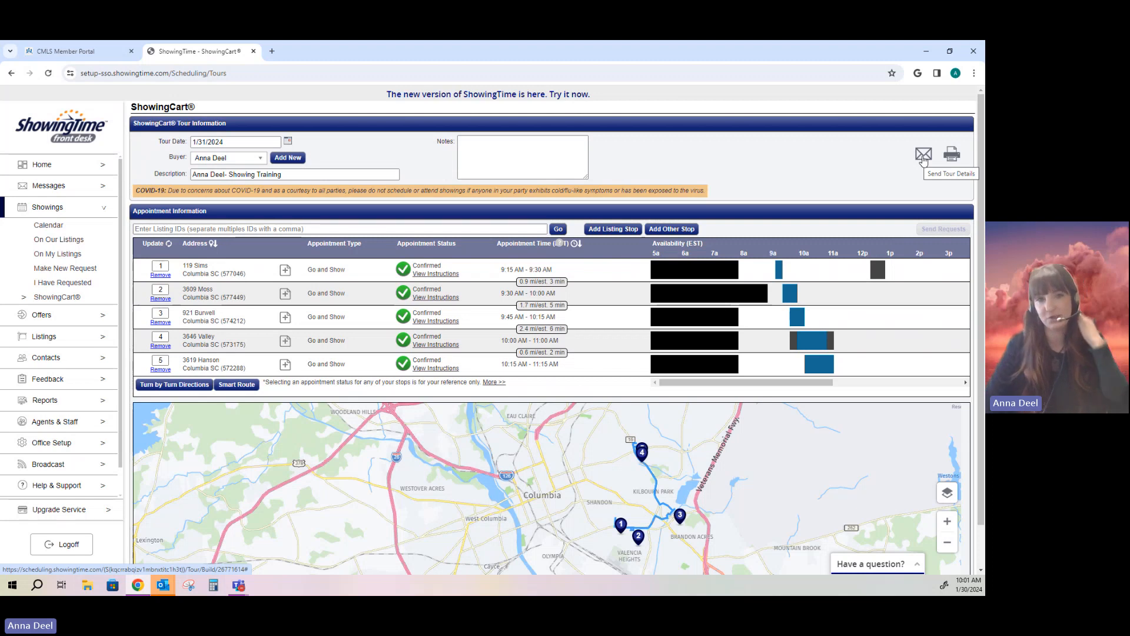
Step: Send the tour details e-mail to the client's e-mail address and acknowledge the Success message
left_click(923, 156)
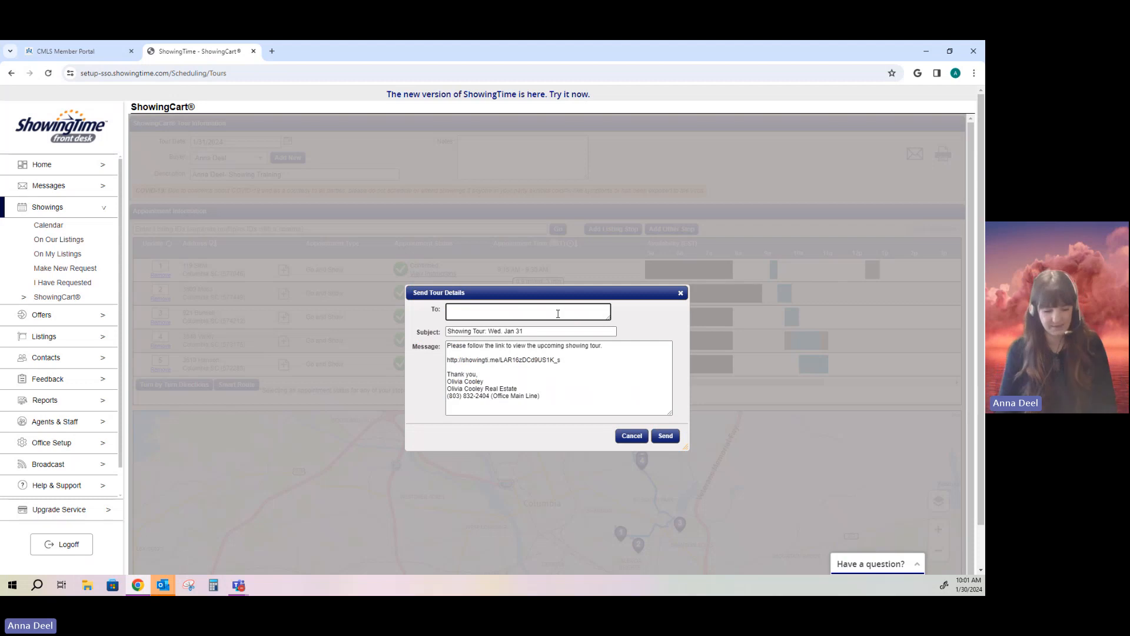
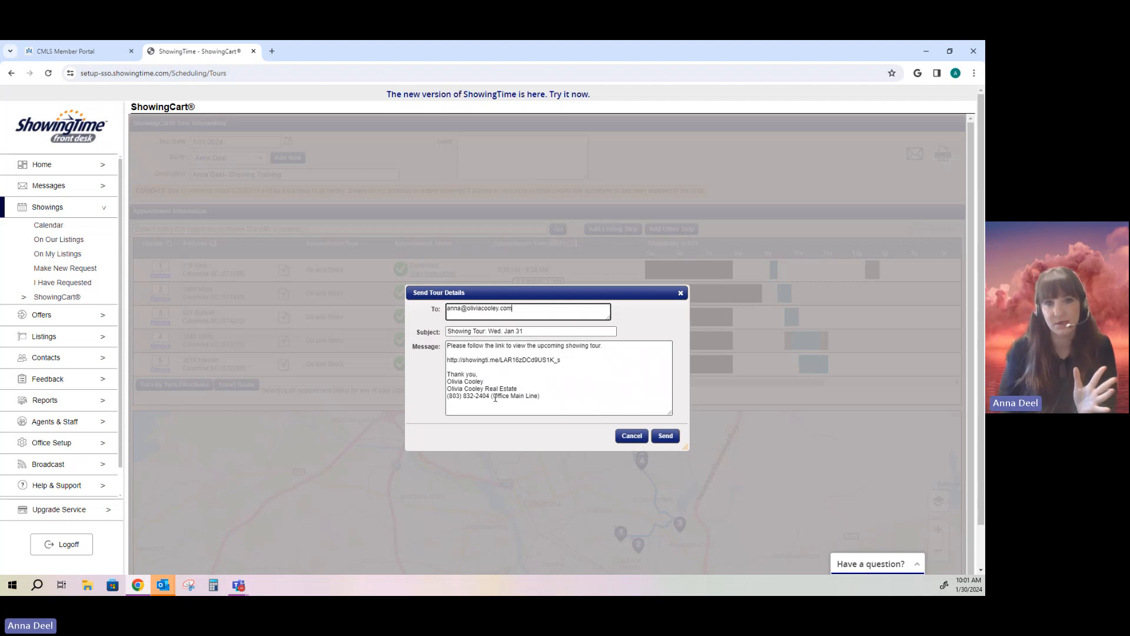
left_click(666, 439)
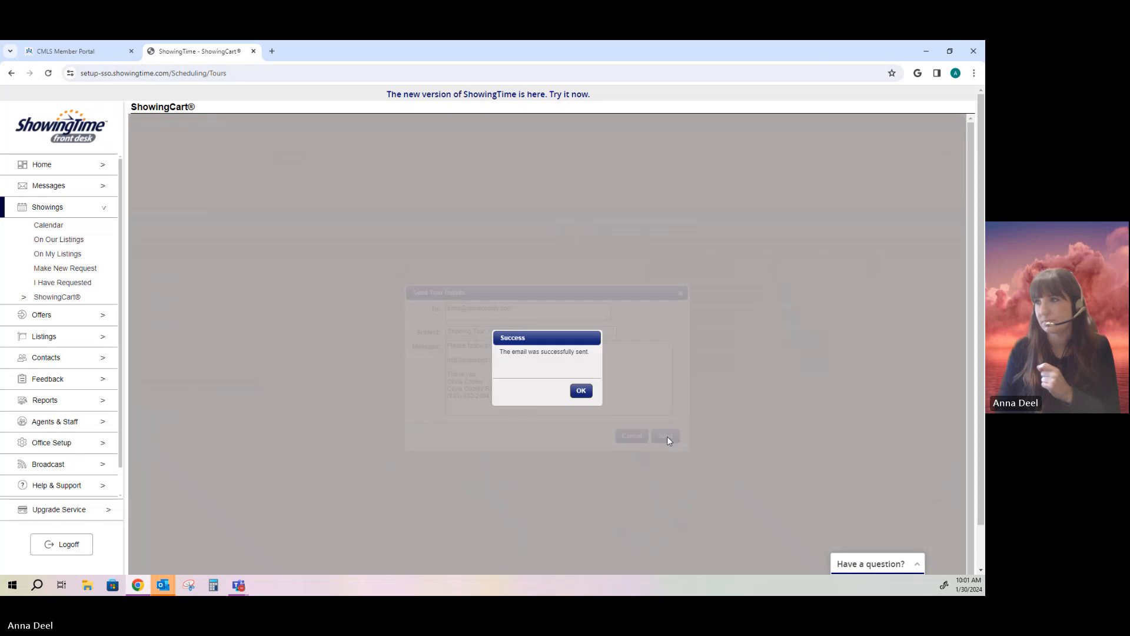
left_click(581, 390)
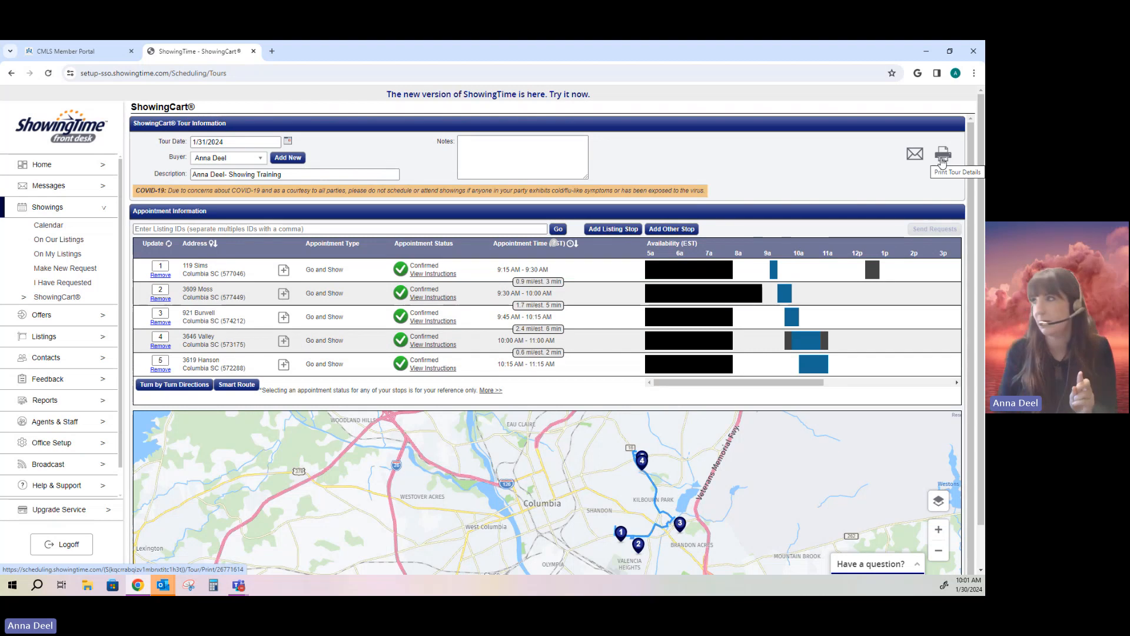
Step: Open the printable Tour Details page for the buyer's tour in a new tab
left_click(943, 155)
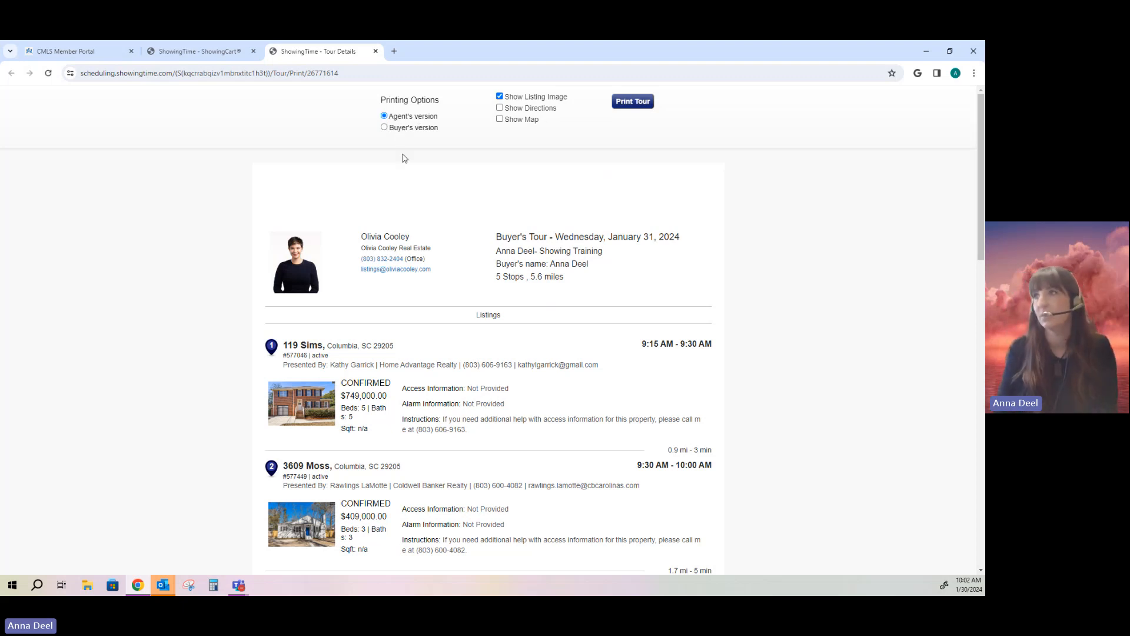
scroll(502, 288, "down", 1)
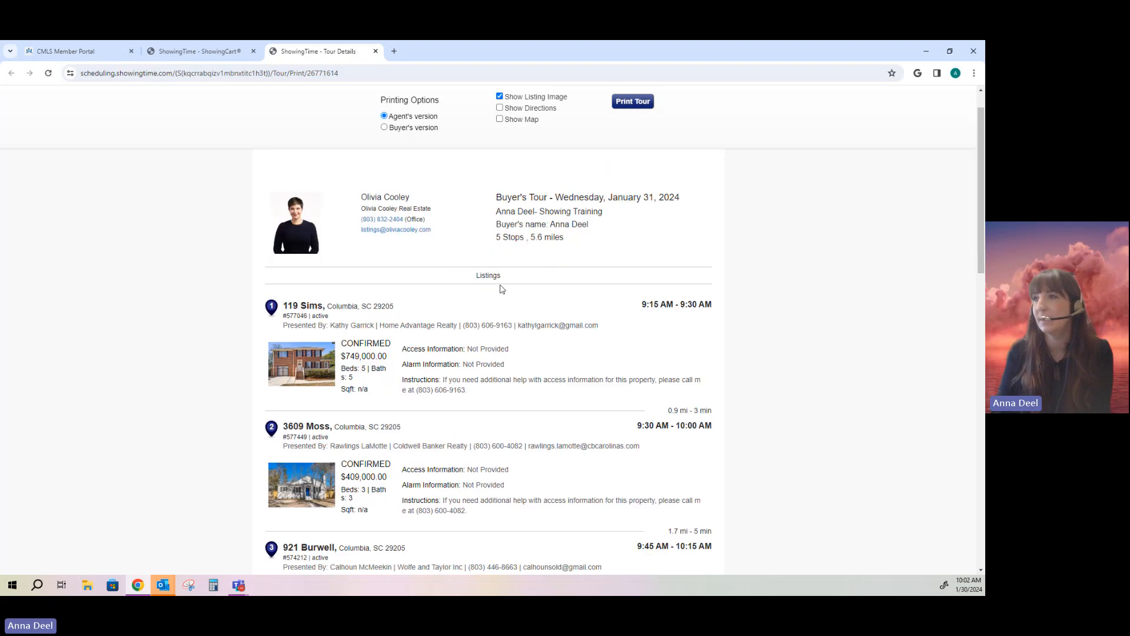
scroll(429, 259, "up", 1)
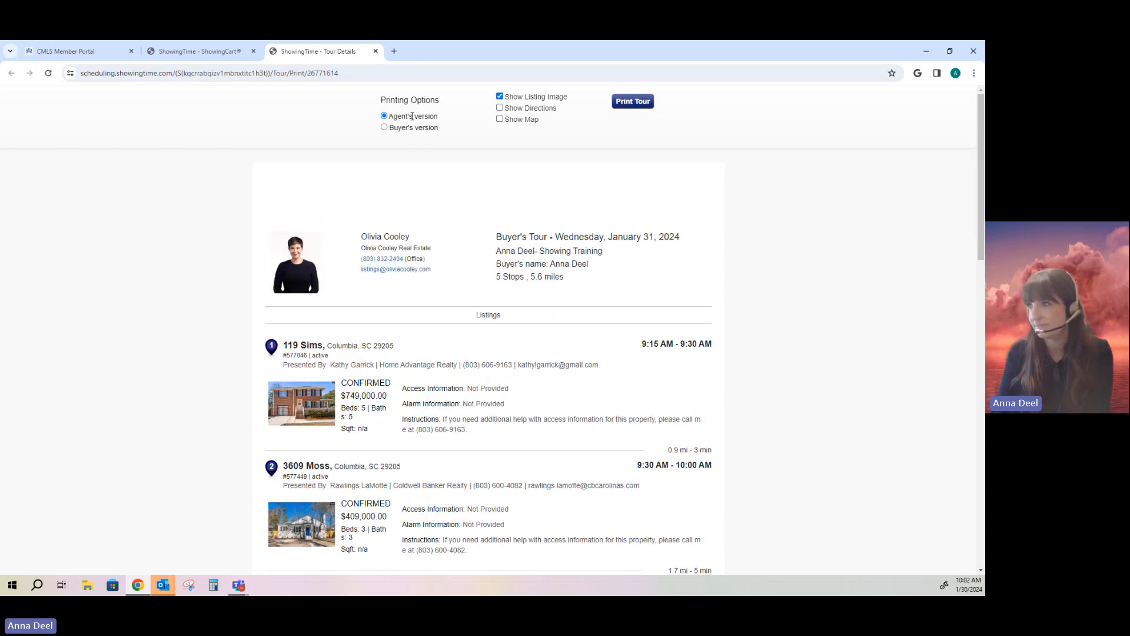
Step: Highlight the tour date heading, description, 5-stop 5.6-mile summary, and first listing's access details
left_click_drag(502, 238, 678, 238)
left_click(497, 254)
left_click_drag(497, 254, 613, 258)
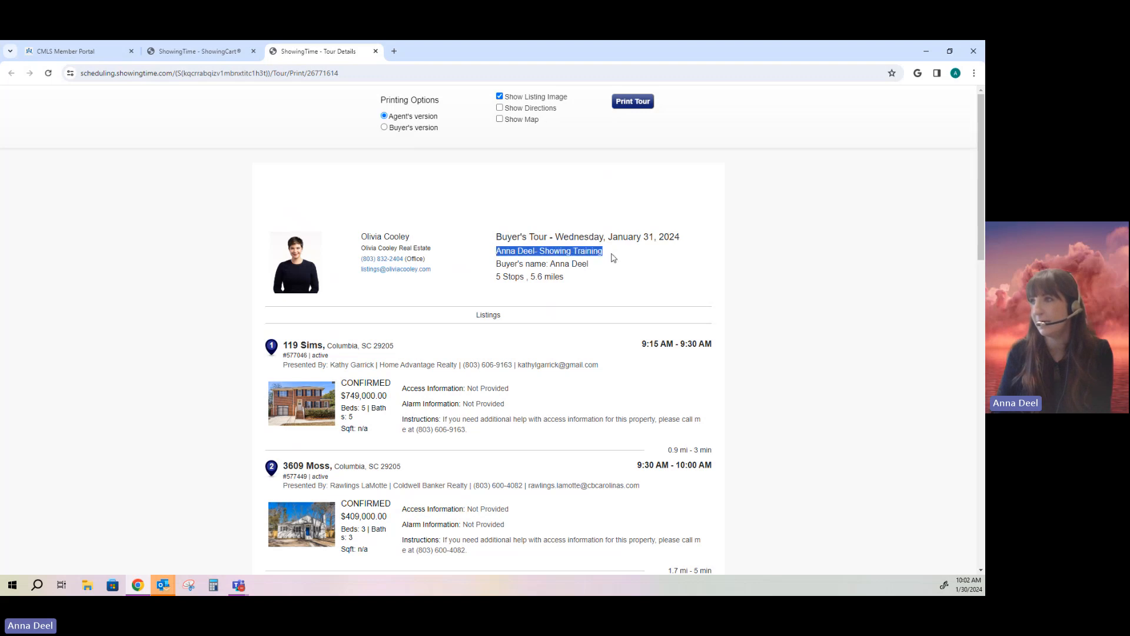
left_click(606, 278)
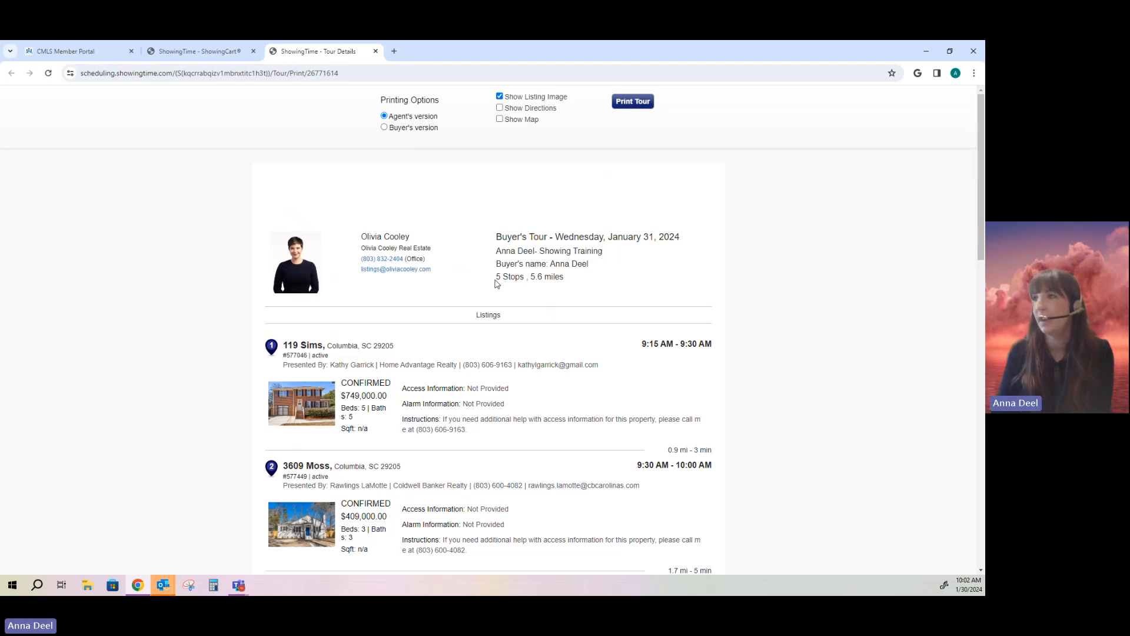
left_click_drag(496, 277, 571, 283)
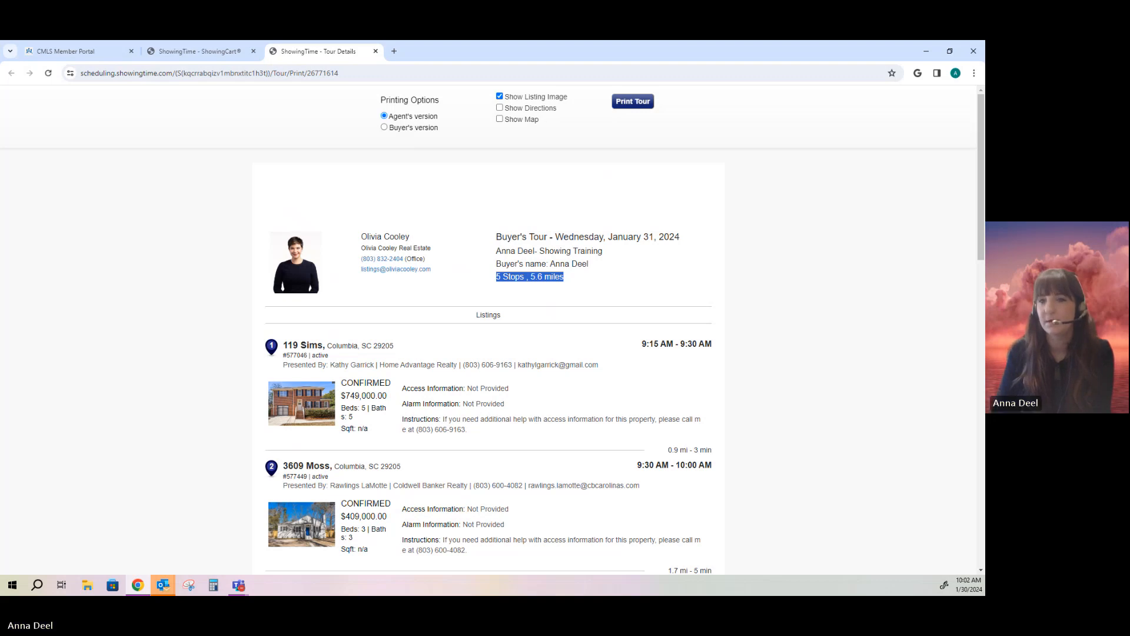
scroll(505, 412, "down", 1)
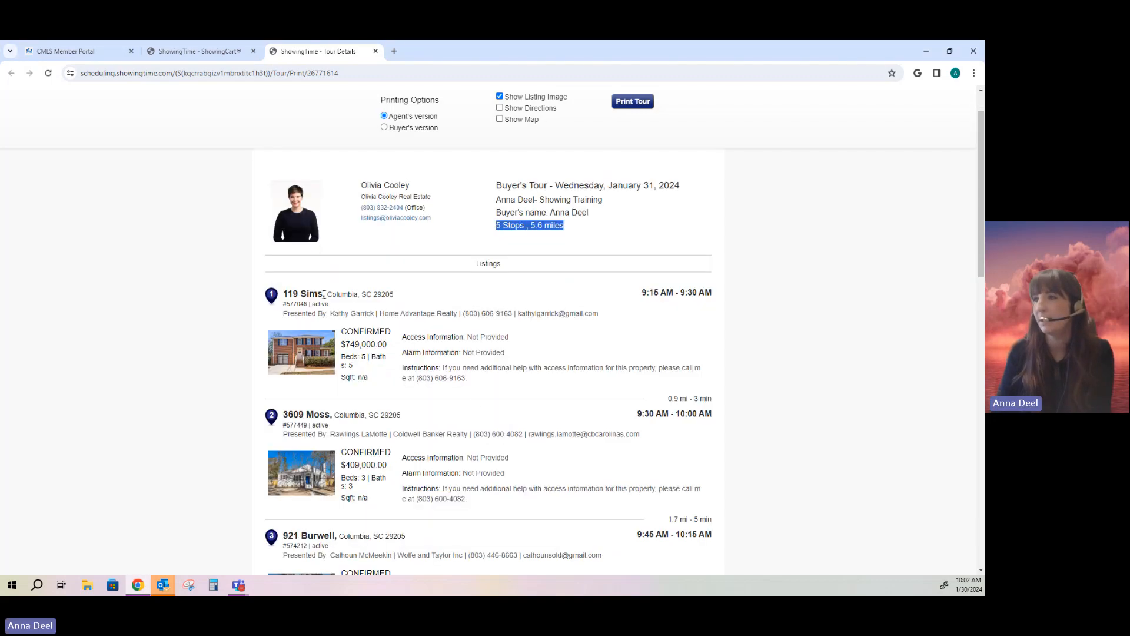
left_click_drag(342, 332, 519, 357)
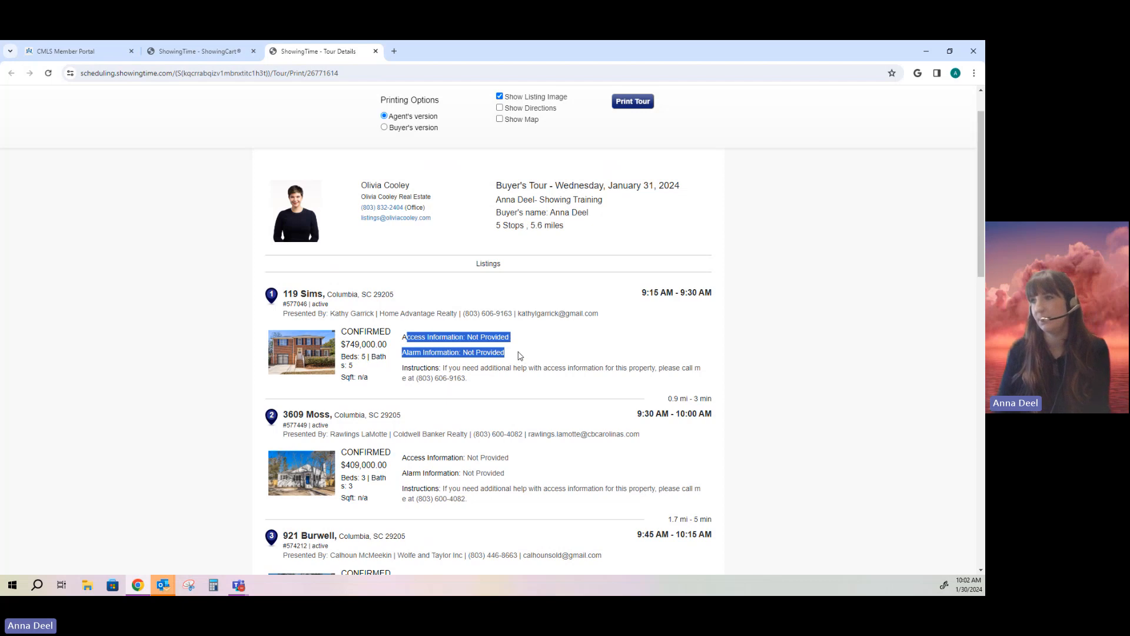
scroll(519, 356, "down", 1)
scroll(520, 356, "down", 3)
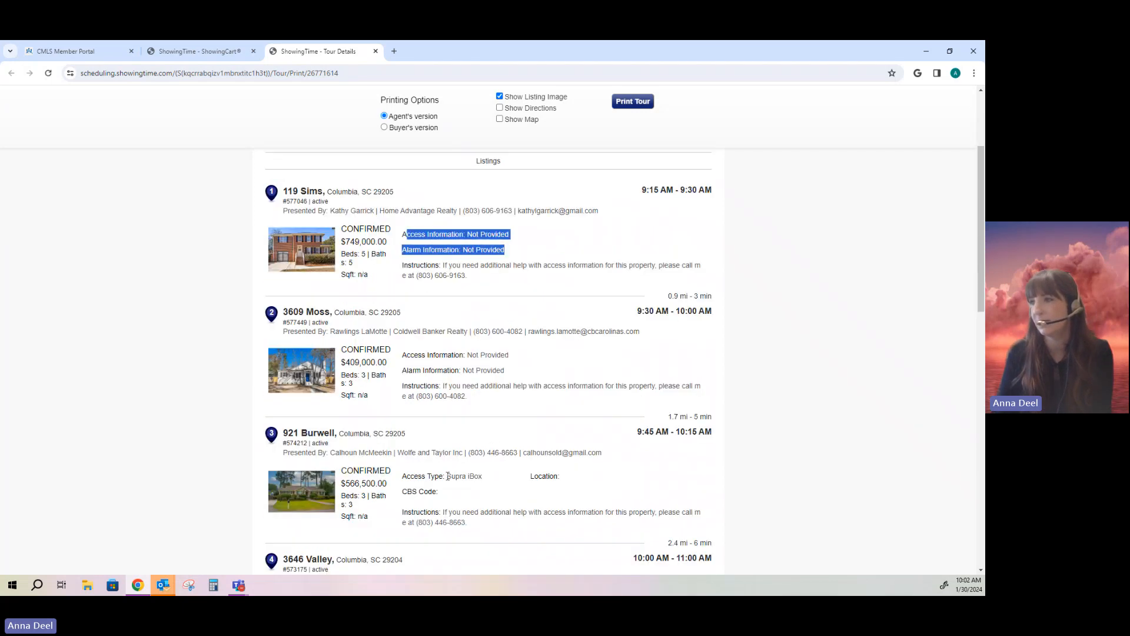
left_click_drag(446, 475, 585, 484)
scroll(583, 480, "down", 3)
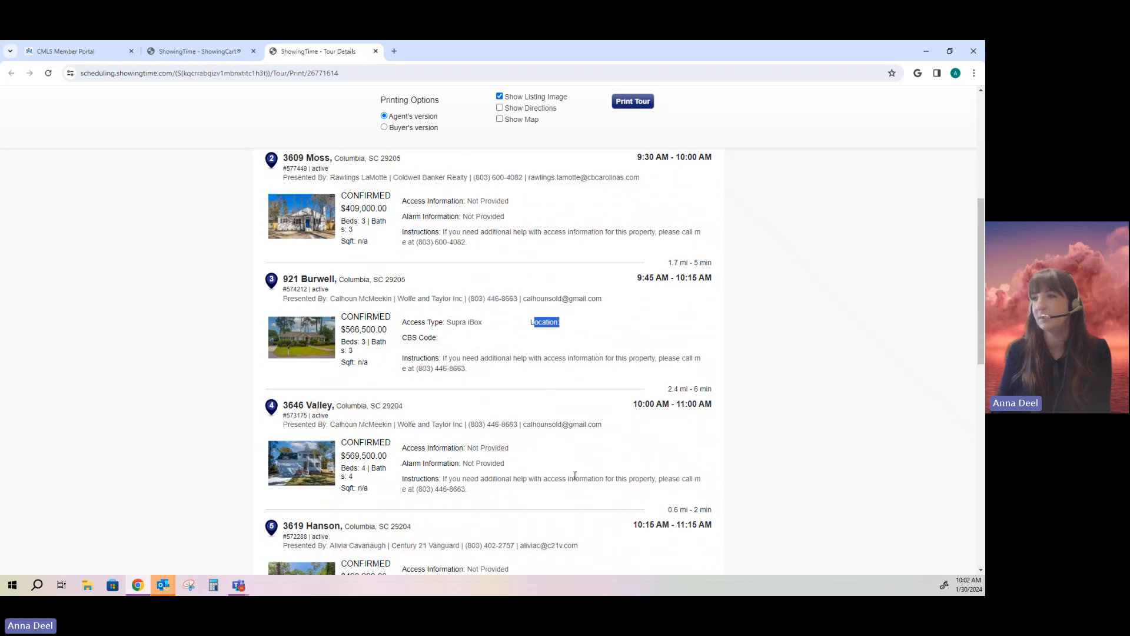
scroll(577, 476, "down", 2)
scroll(575, 475, "down", 2)
scroll(575, 473, "up", 10)
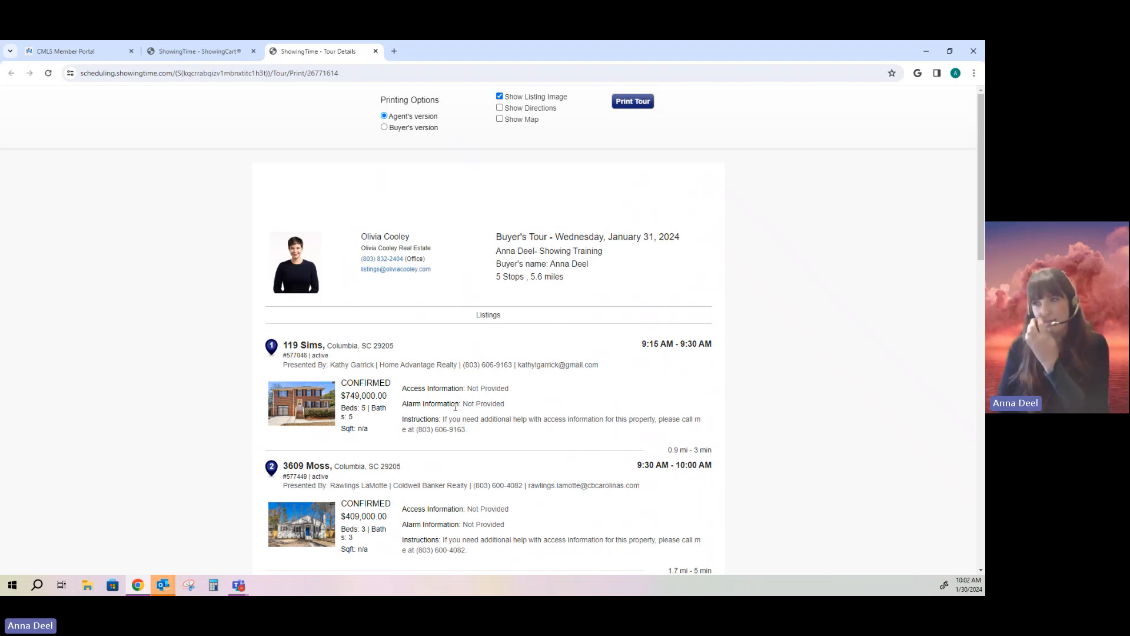
scroll(455, 407, "down", 8)
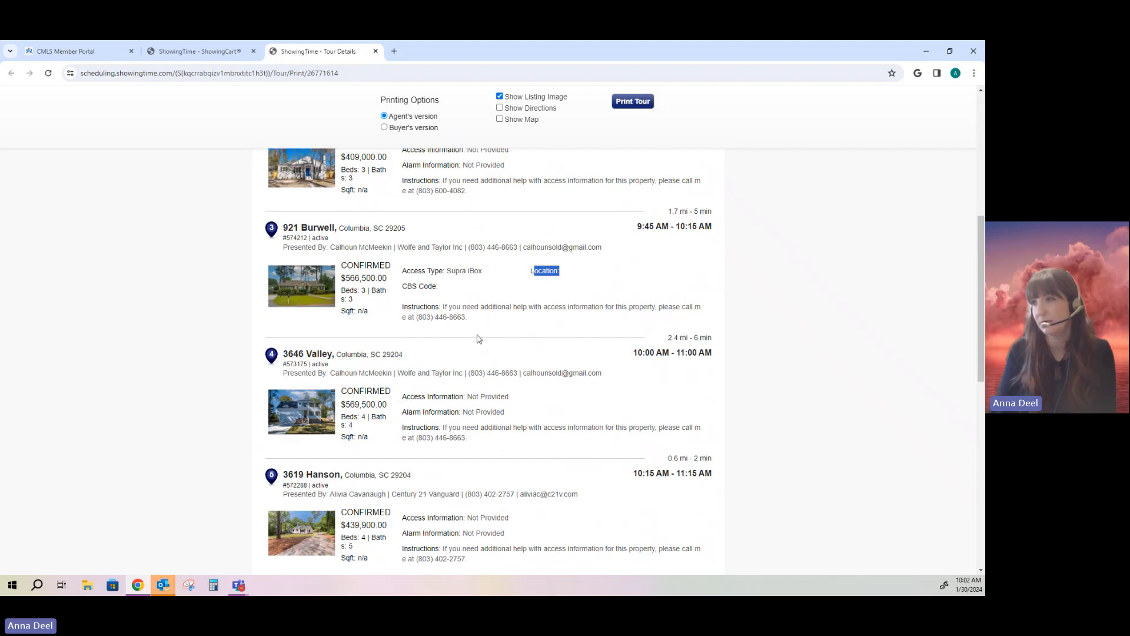
scroll(481, 352, "up", 3)
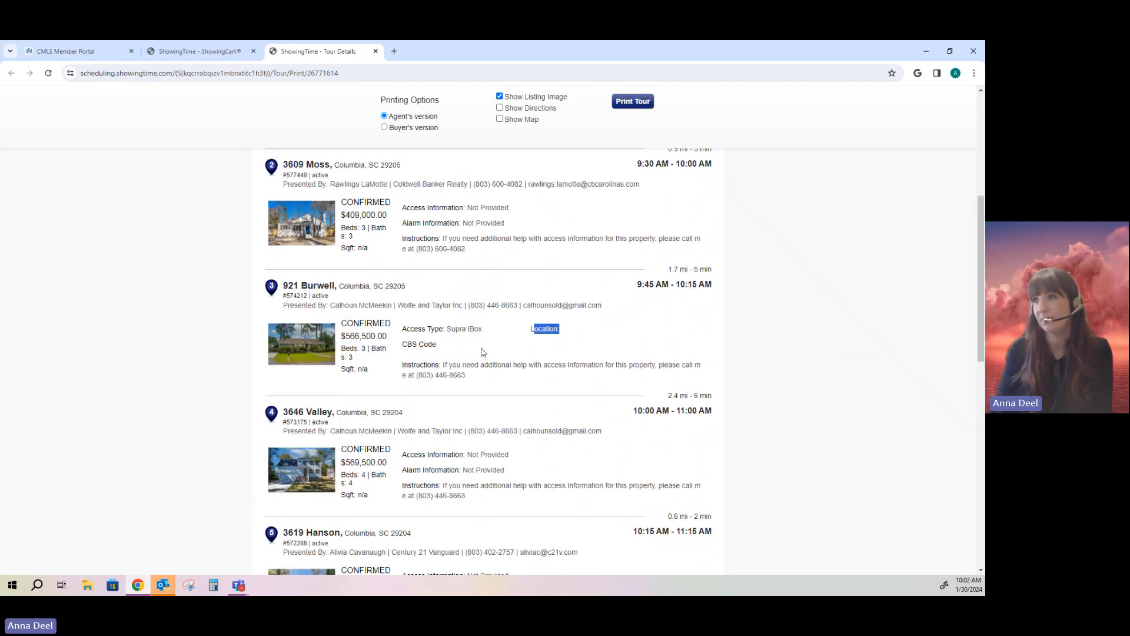
scroll(482, 353, "down", 2)
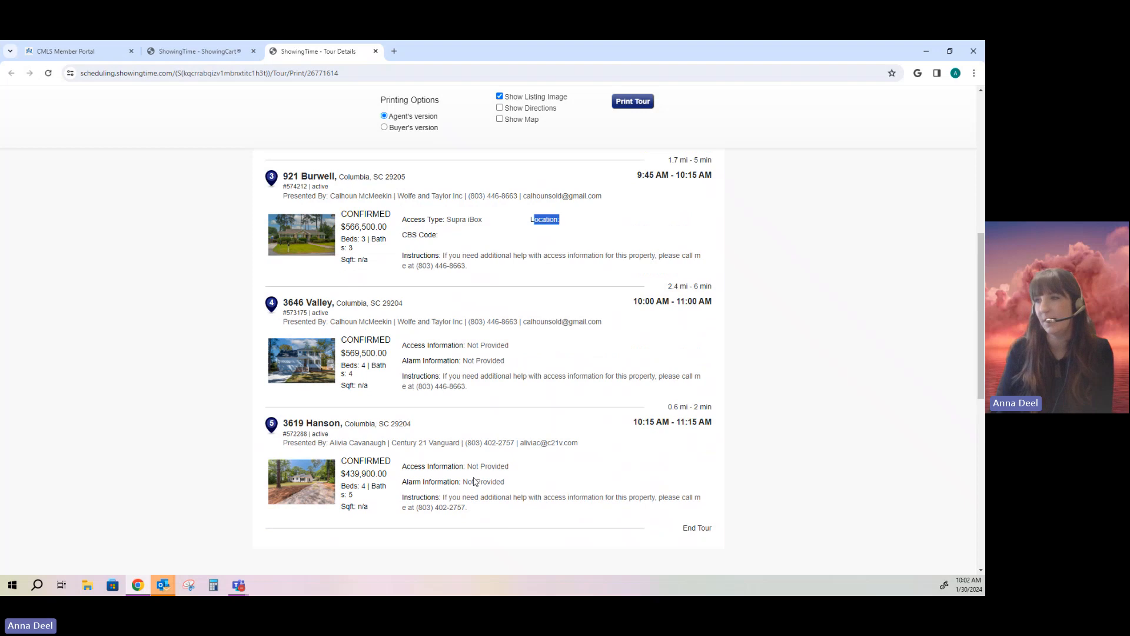
scroll(473, 475, "up", 2)
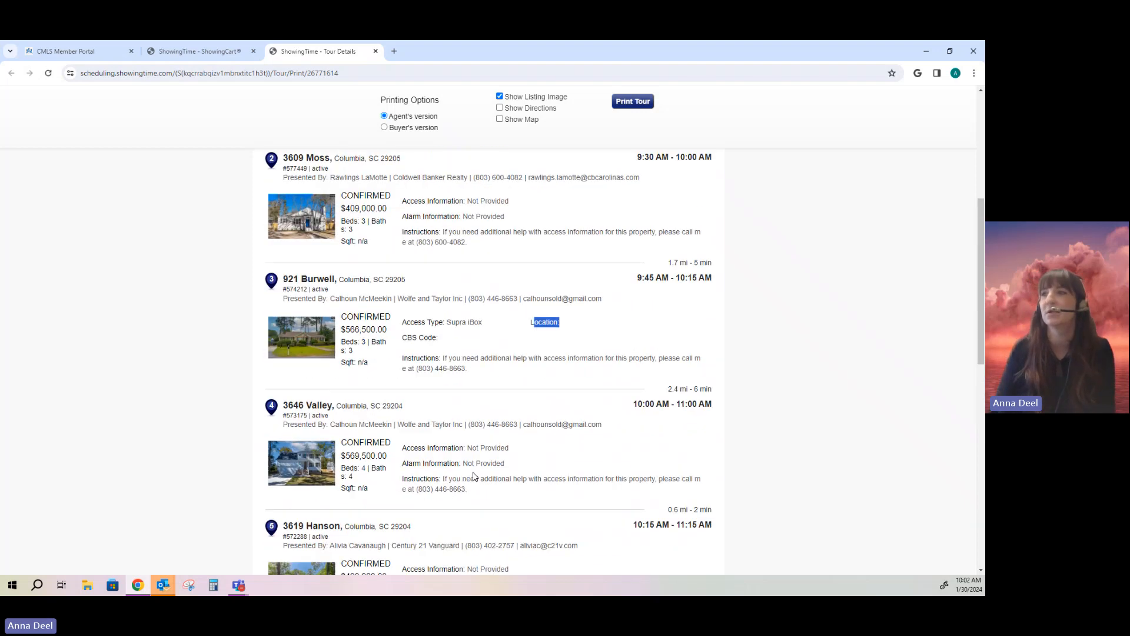
scroll(474, 475, "up", 4)
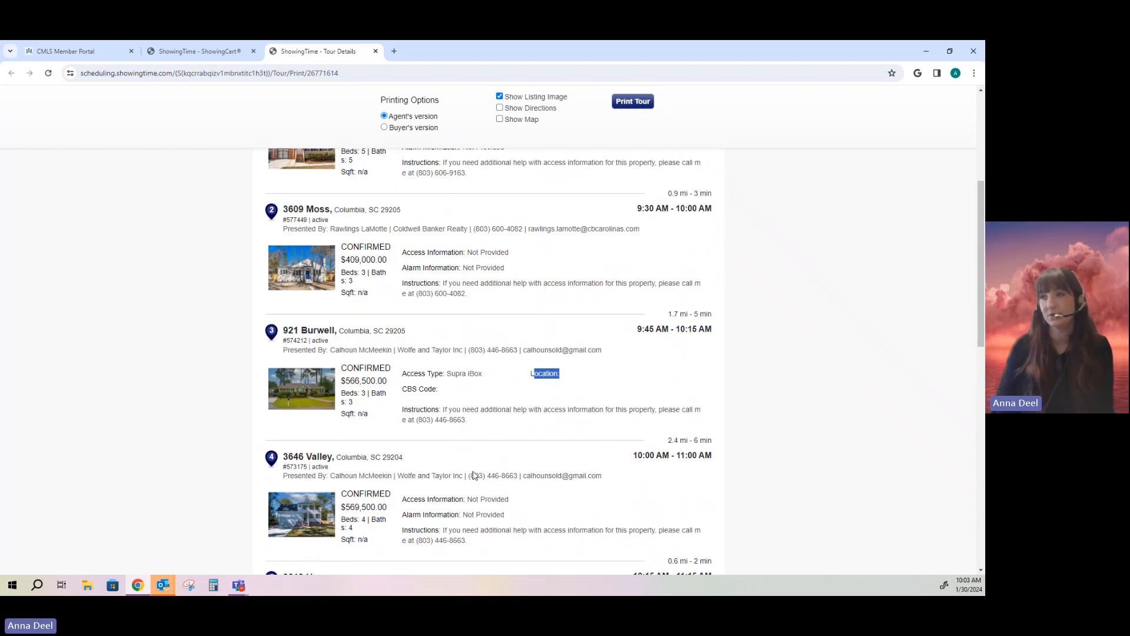
scroll(474, 475, "up", 1)
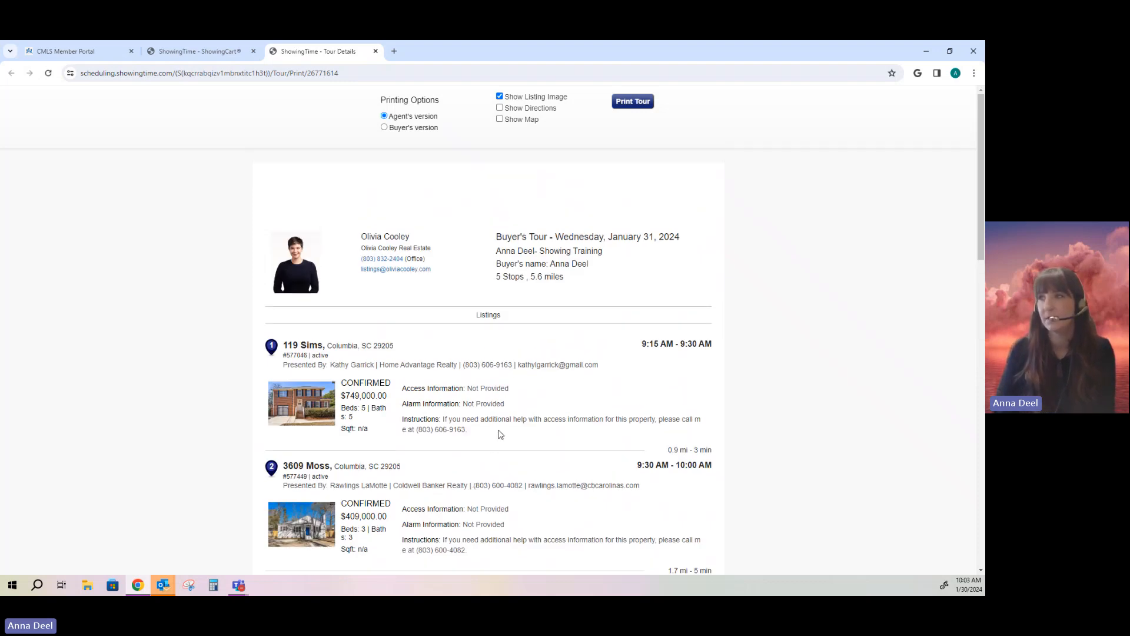
scroll(499, 433, "down", 1)
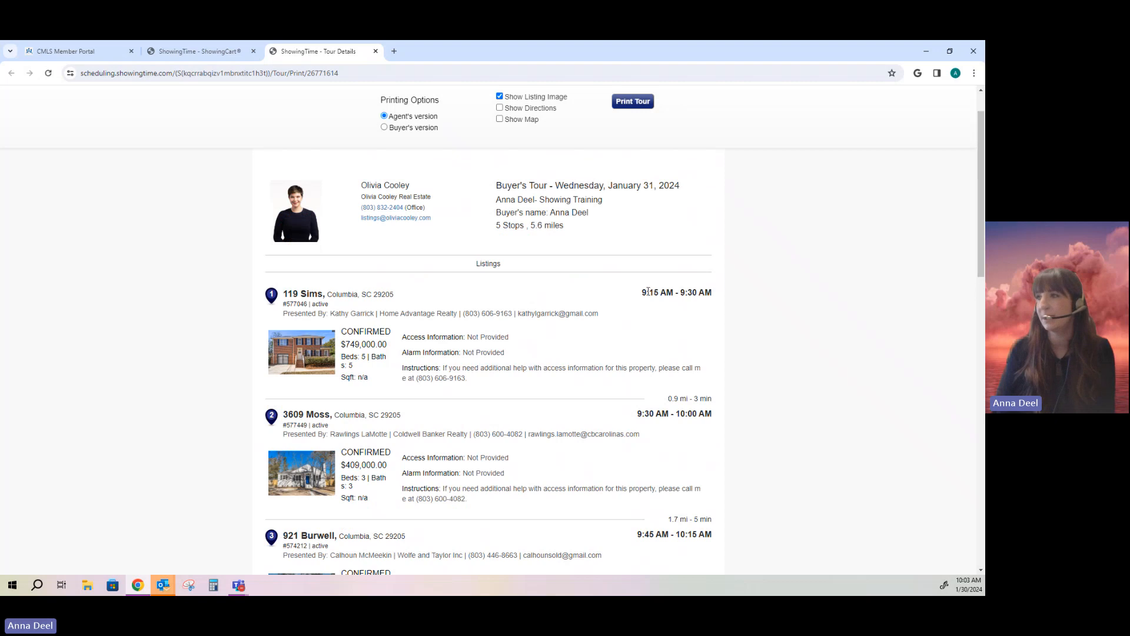
left_click_drag(646, 293, 711, 292)
scroll(673, 341, "down", 1)
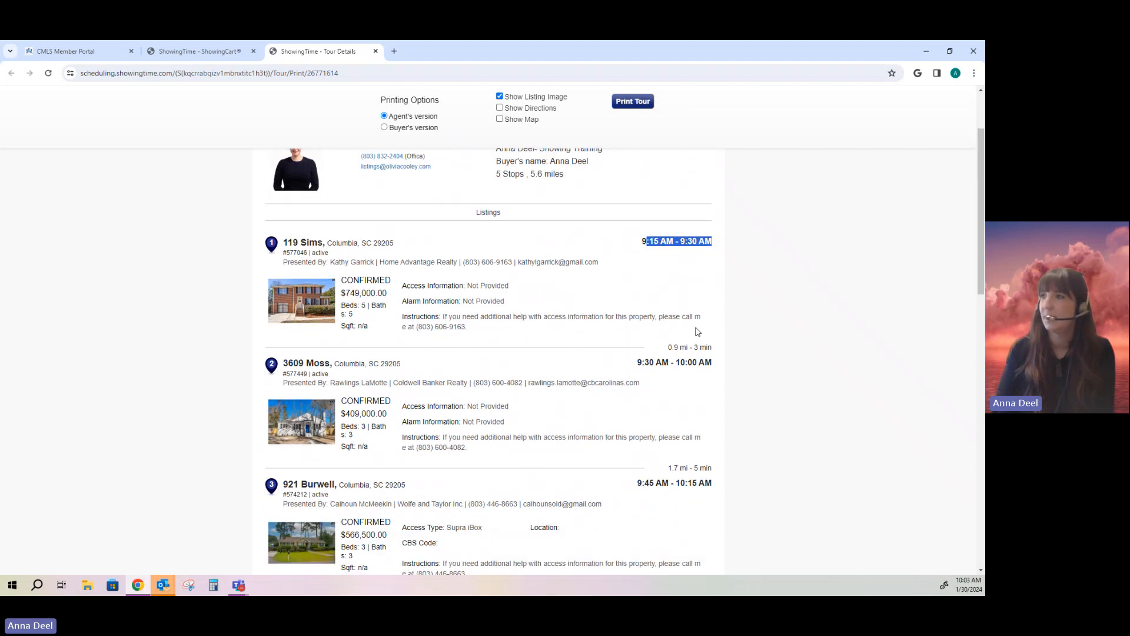
left_click_drag(672, 347, 718, 350)
left_click(720, 355)
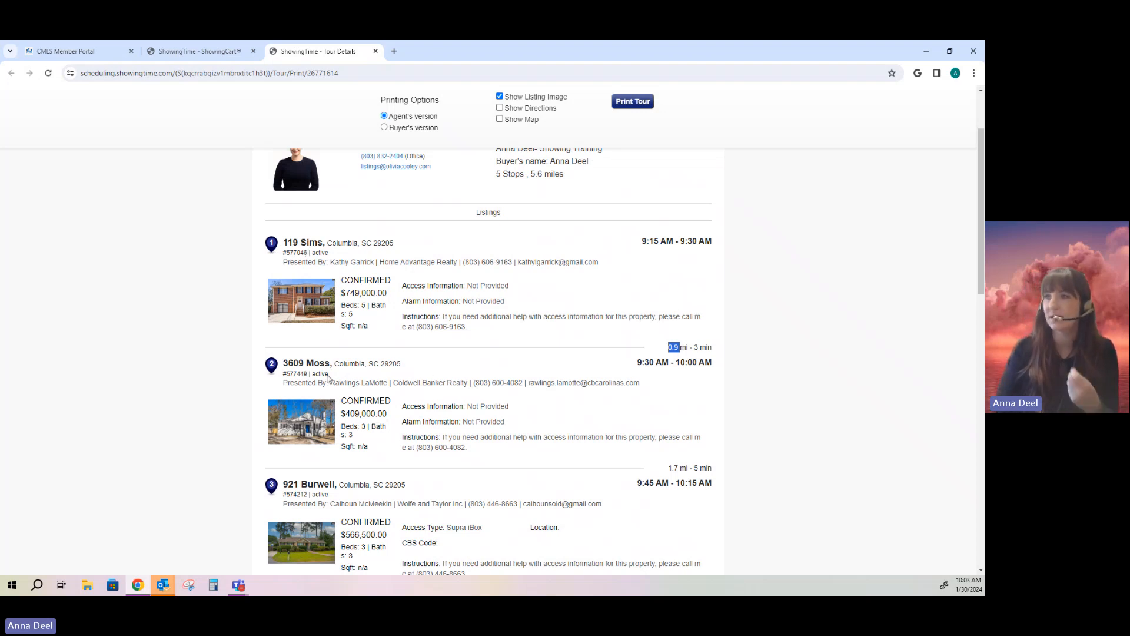
left_click(672, 376)
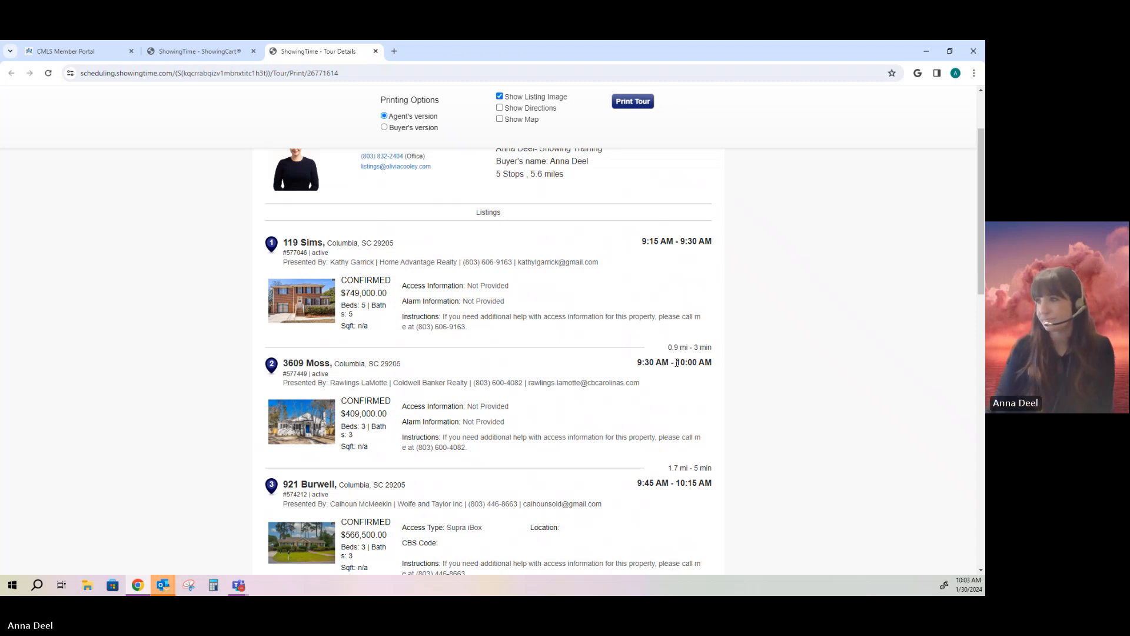
scroll(673, 365, "down", 5)
scroll(677, 363, "up", 8)
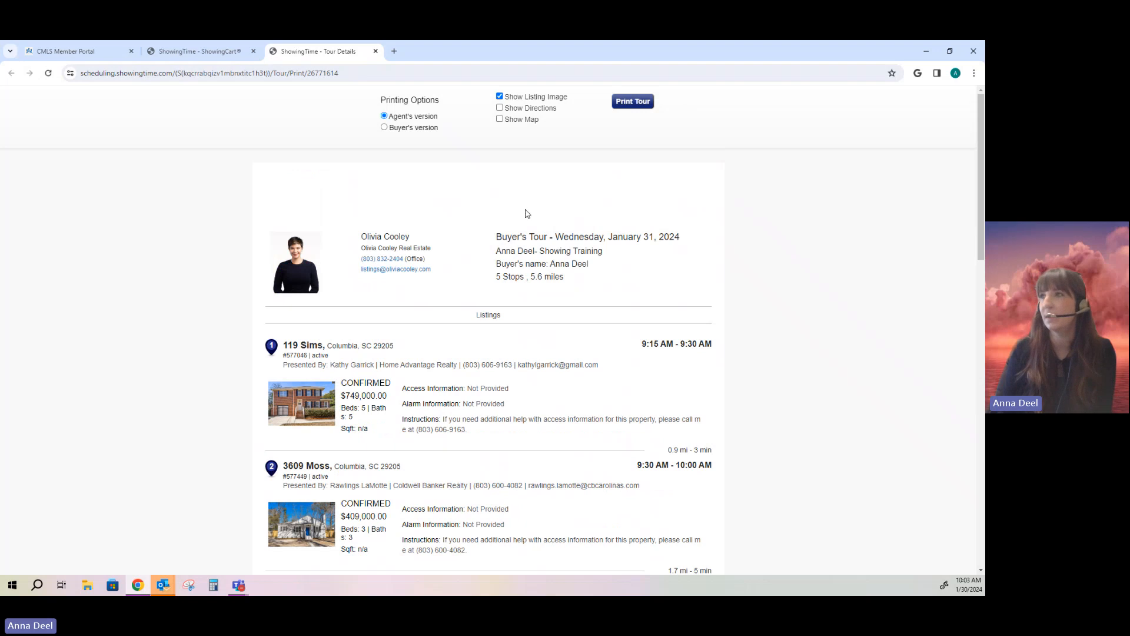
Step: Add the route map and turn-by-turn directions to the printable tour
left_click(499, 119)
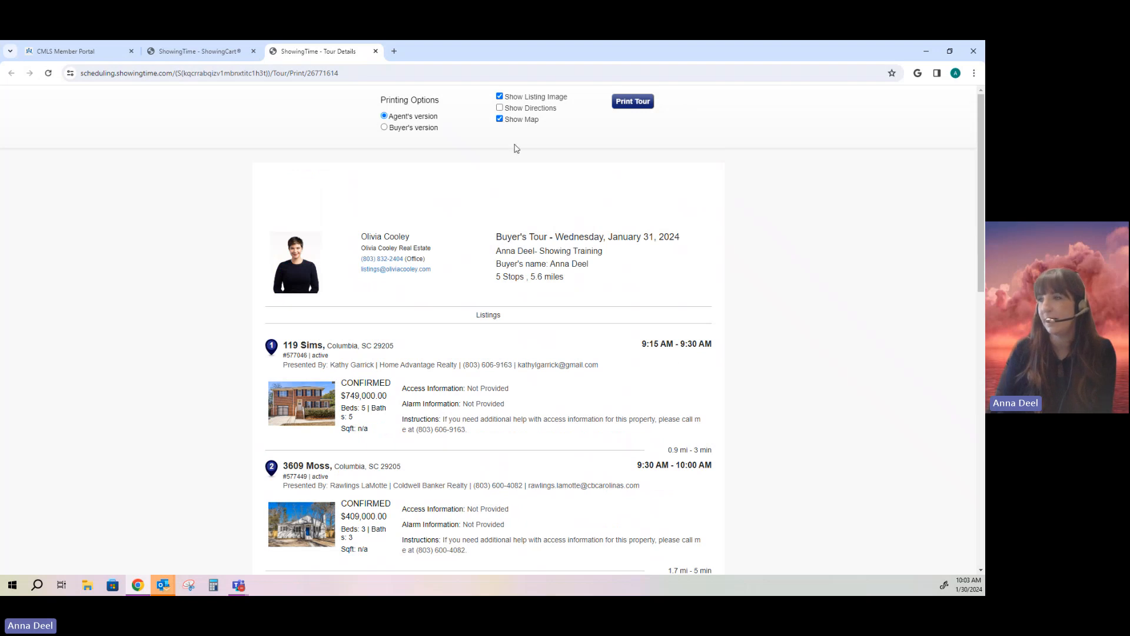
left_click(512, 109)
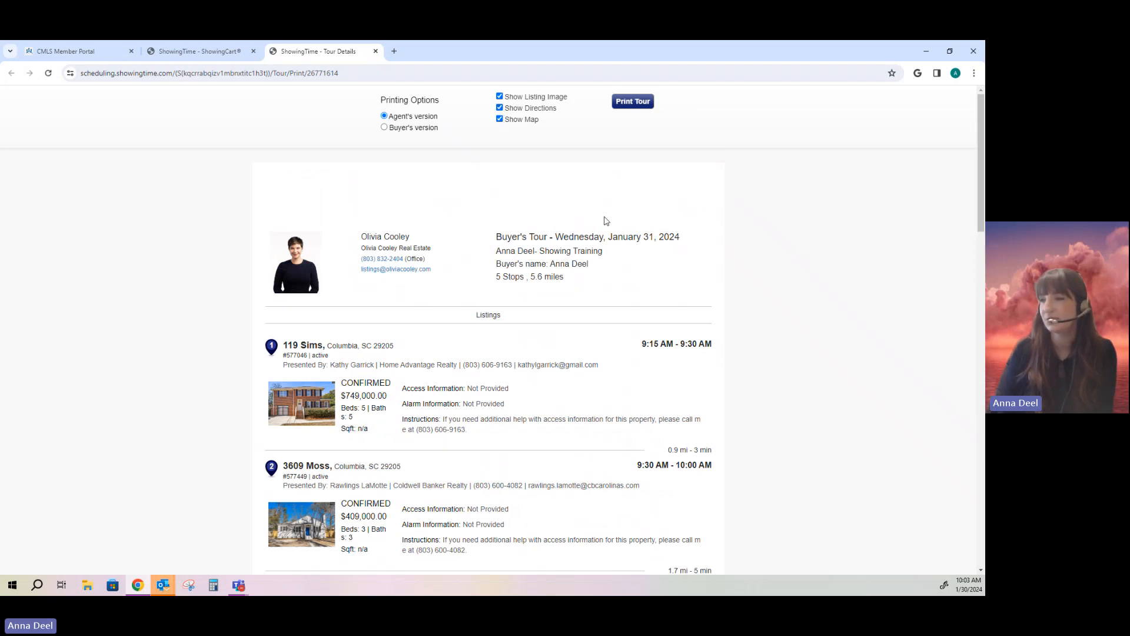
scroll(606, 221, "down", 10)
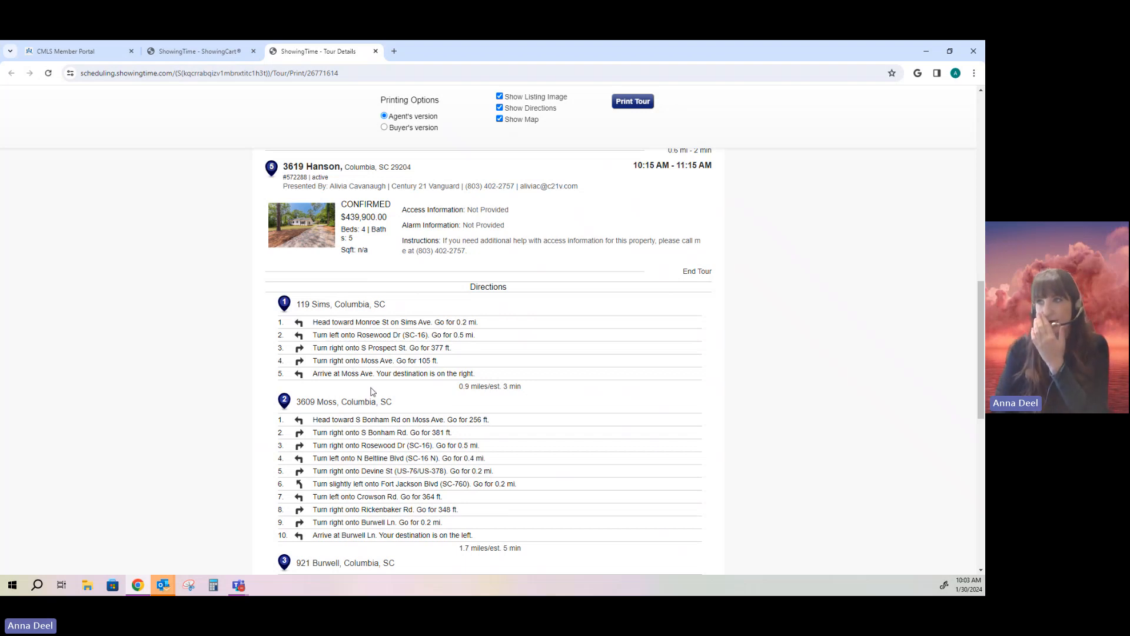
scroll(370, 391, "down", 9)
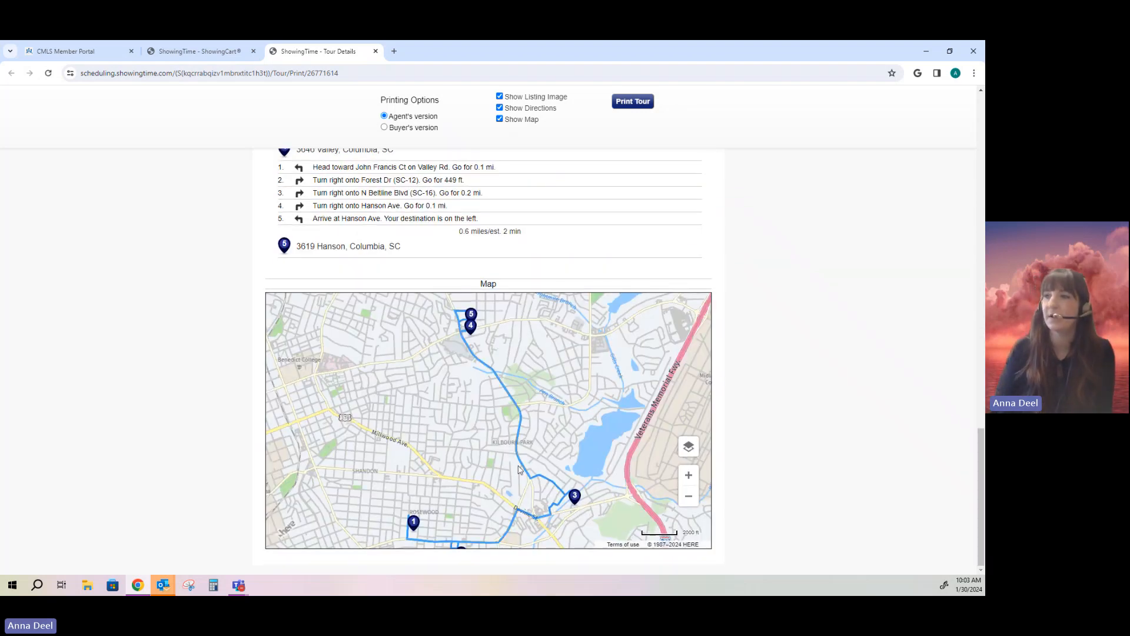
scroll(492, 465, "down", 2)
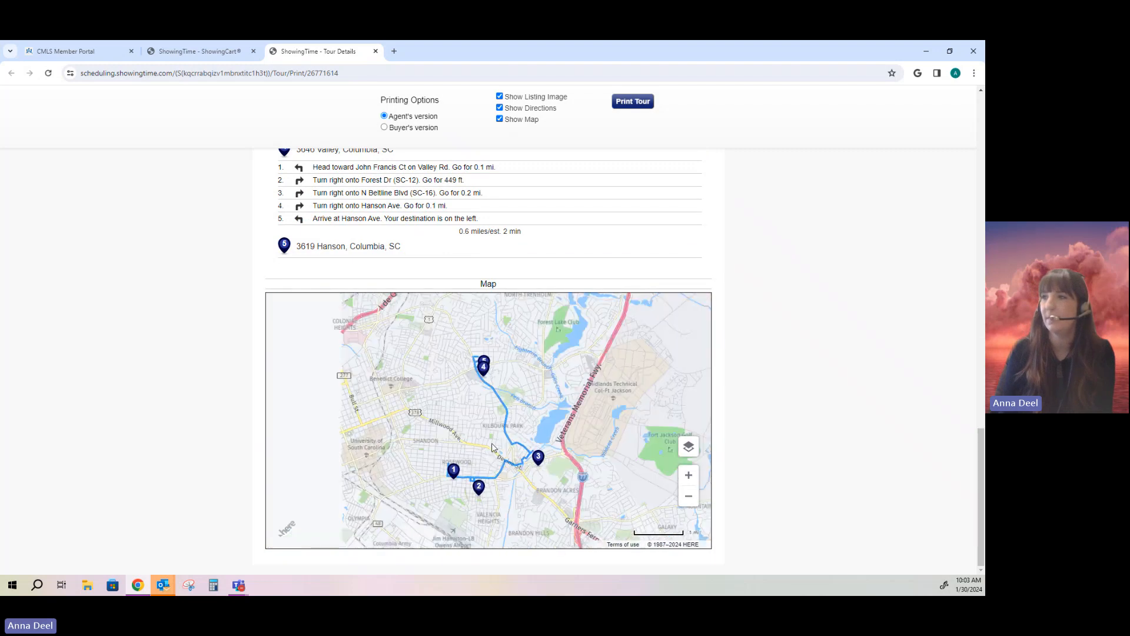
Step: Zoom the route map out to 5000 ft and center all five stops, then return to the top
scroll(492, 448, "up", 2)
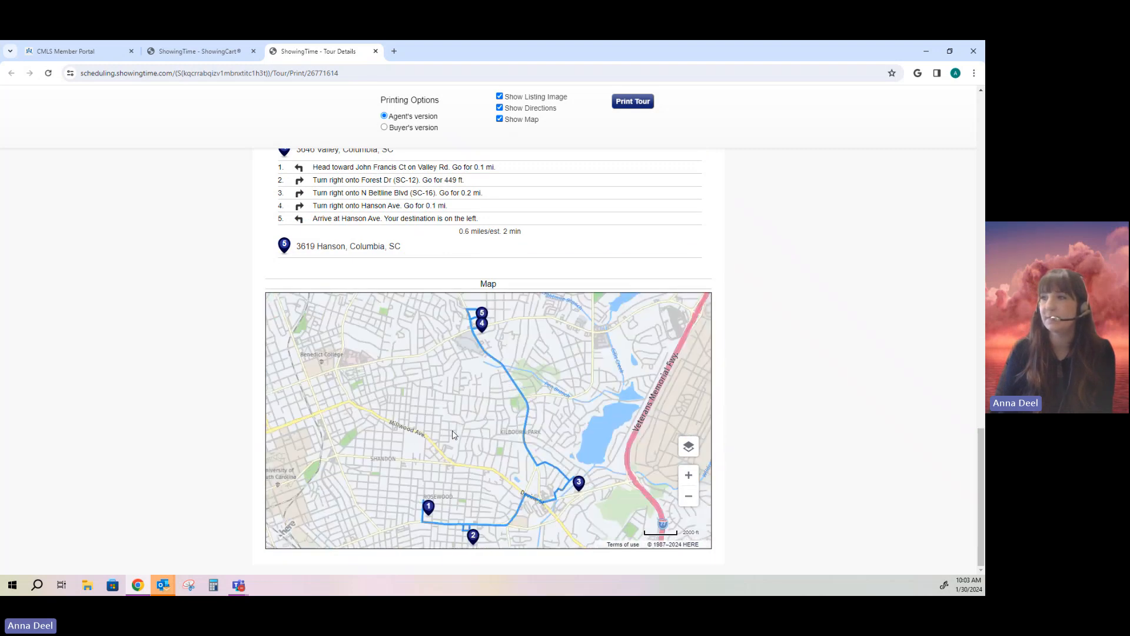
scroll(452, 434, "up", 1)
scroll(452, 435, "down", 3)
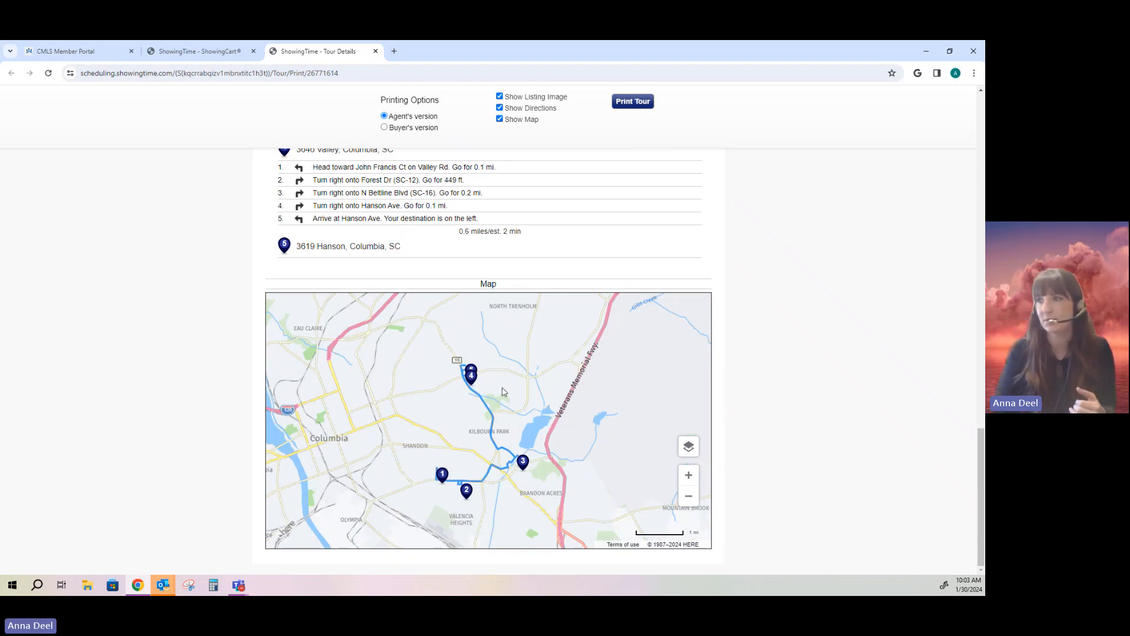
scroll(503, 391, "up", 4)
scroll(498, 412, "down", 3)
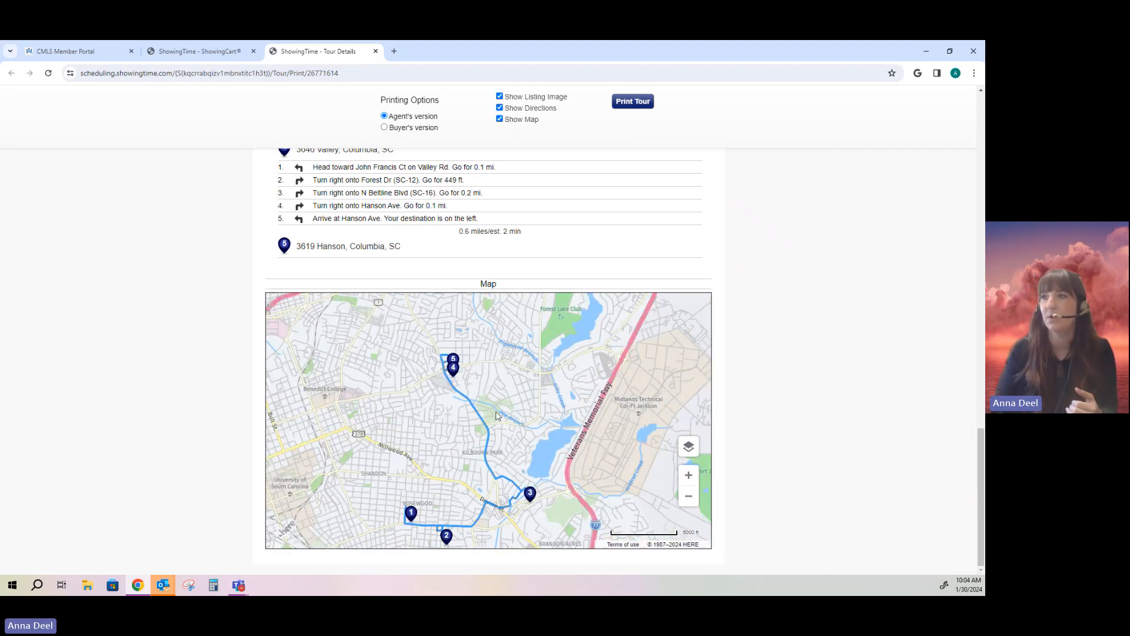
left_click_drag(495, 421, 499, 395)
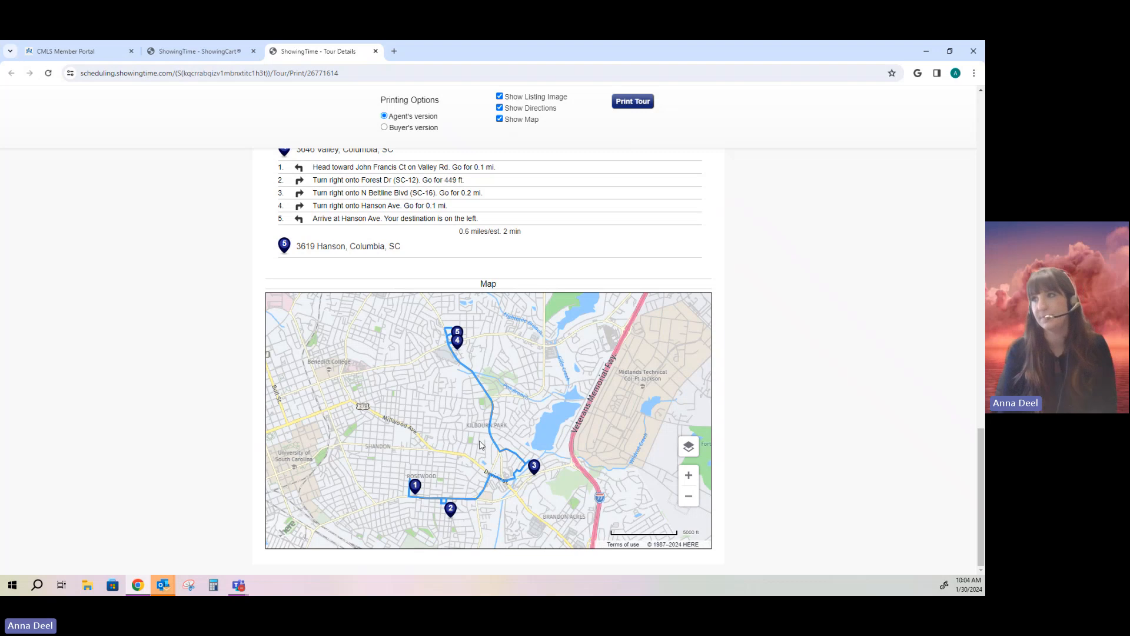
scroll(747, 400, "up", 3)
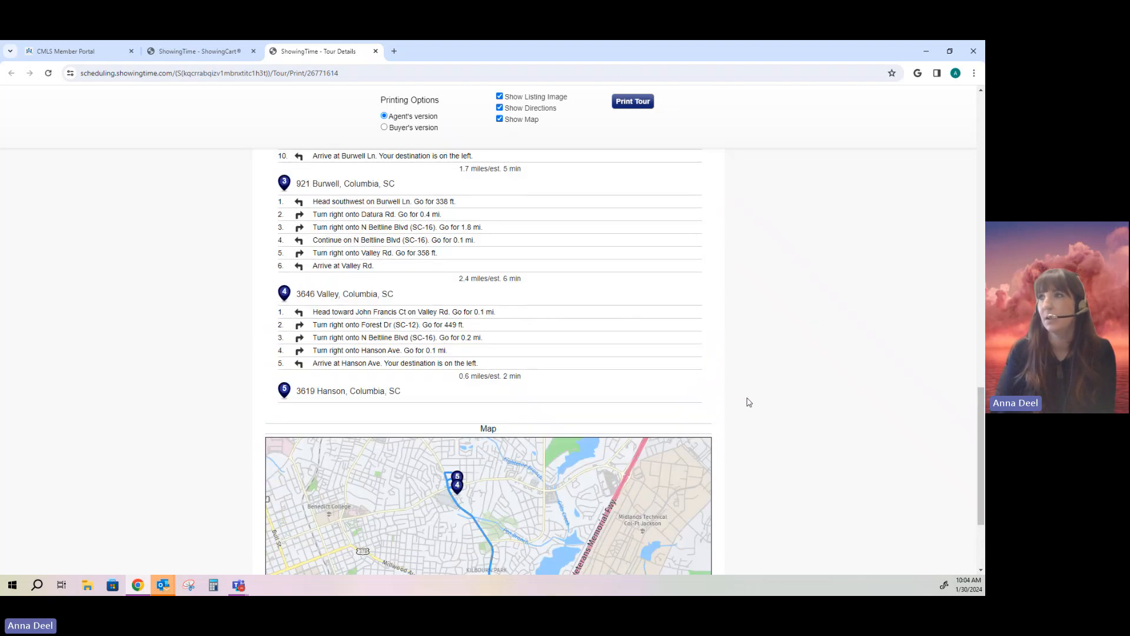
scroll(748, 400, "up", 20)
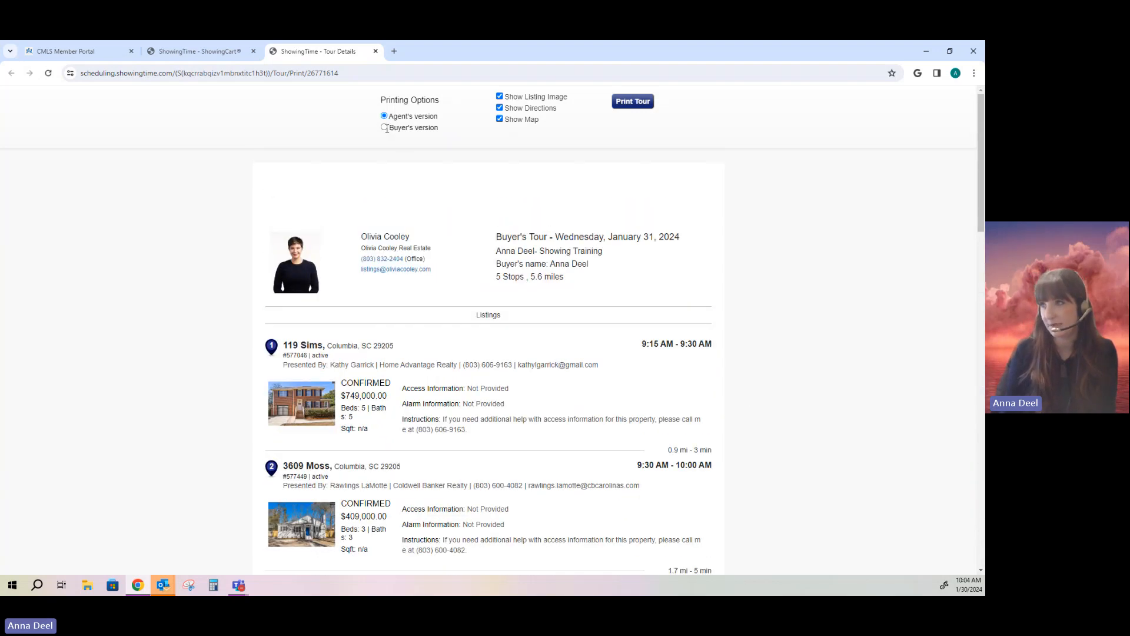
Step: Switch to the Buyer's version and review its listings, driving directions and route map
left_click(385, 128)
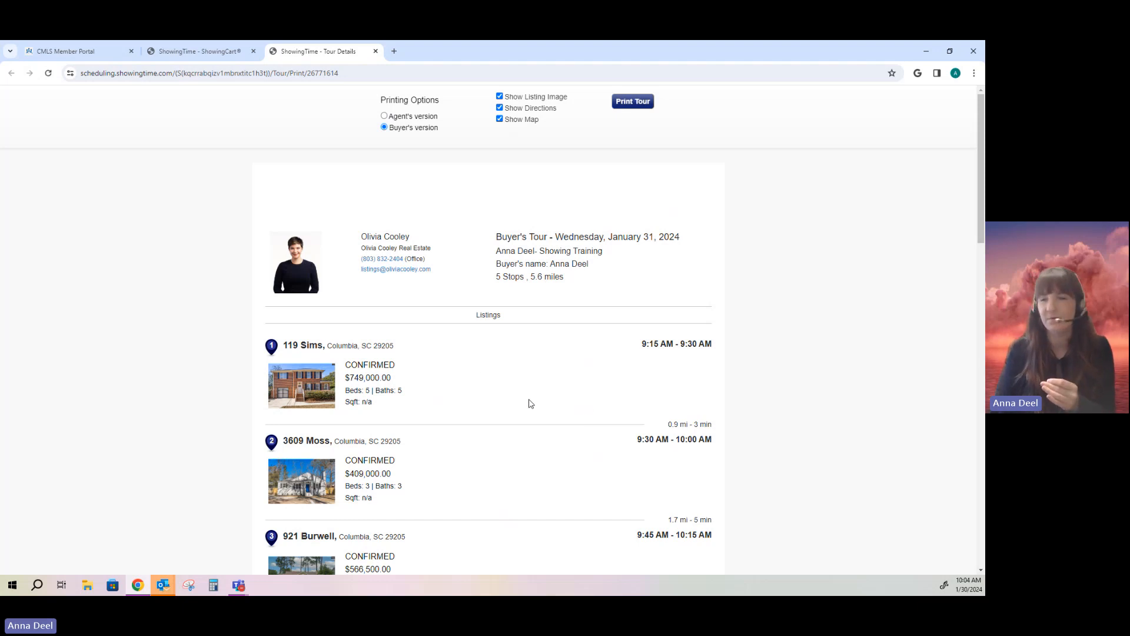
scroll(529, 403, "down", 2)
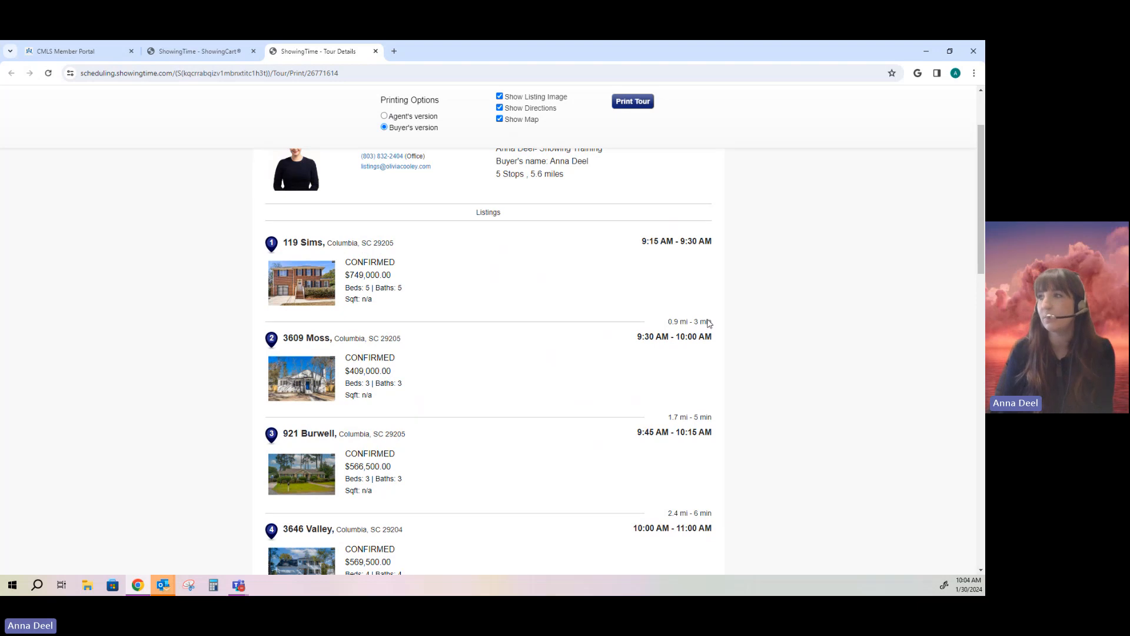
scroll(674, 434, "down", 2)
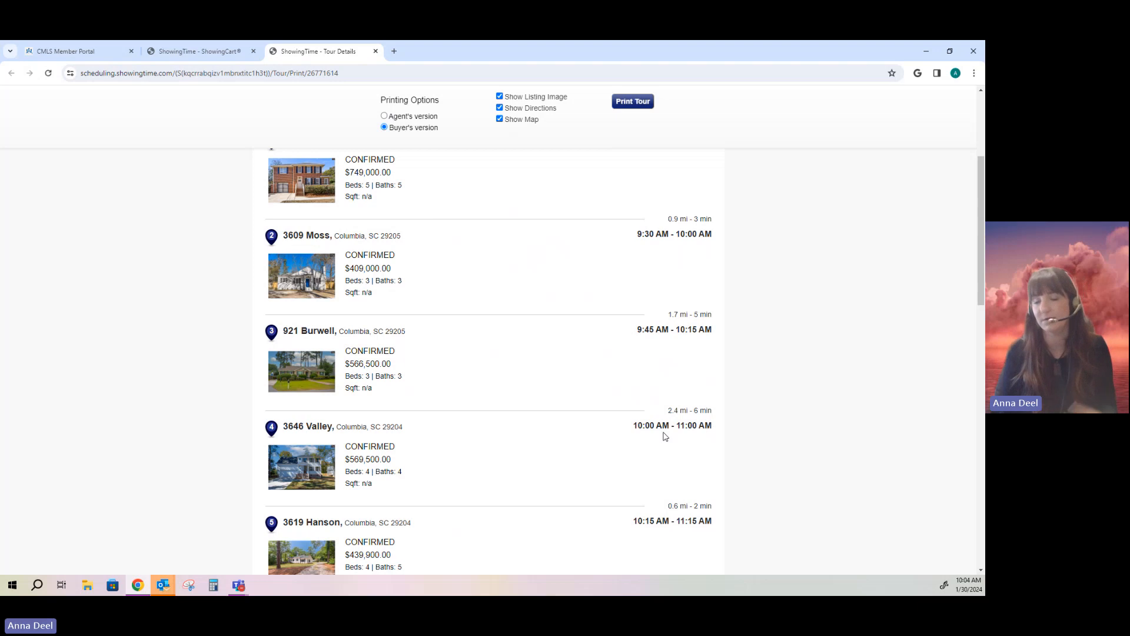
scroll(663, 430, "down", 1)
scroll(663, 429, "down", 10)
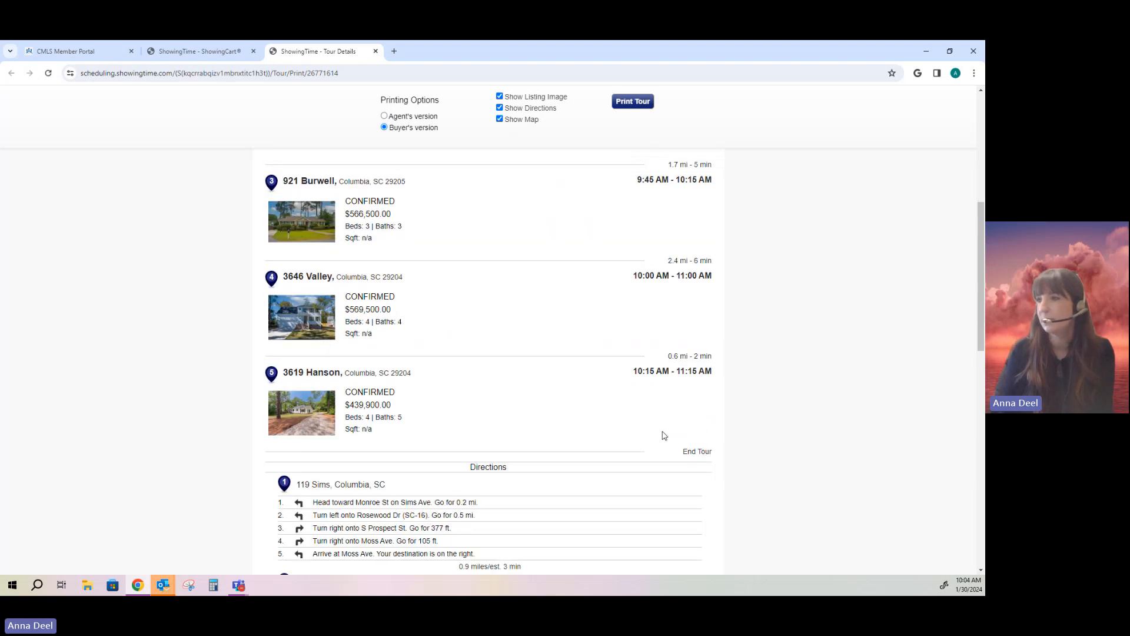
scroll(667, 437, "up", 3)
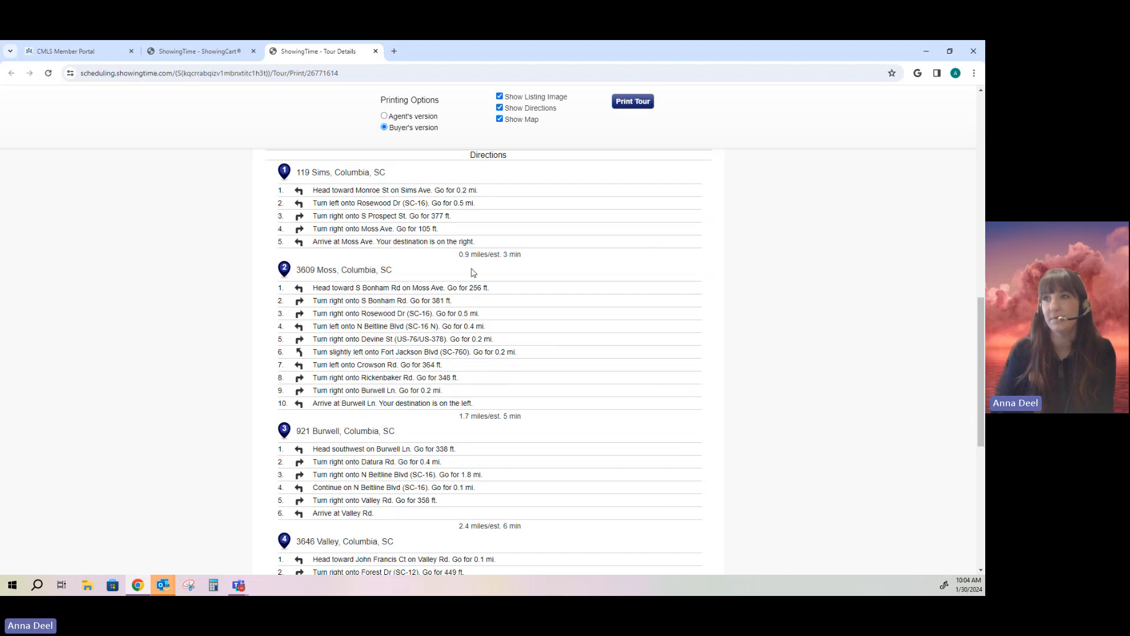
scroll(474, 273, "down", 2)
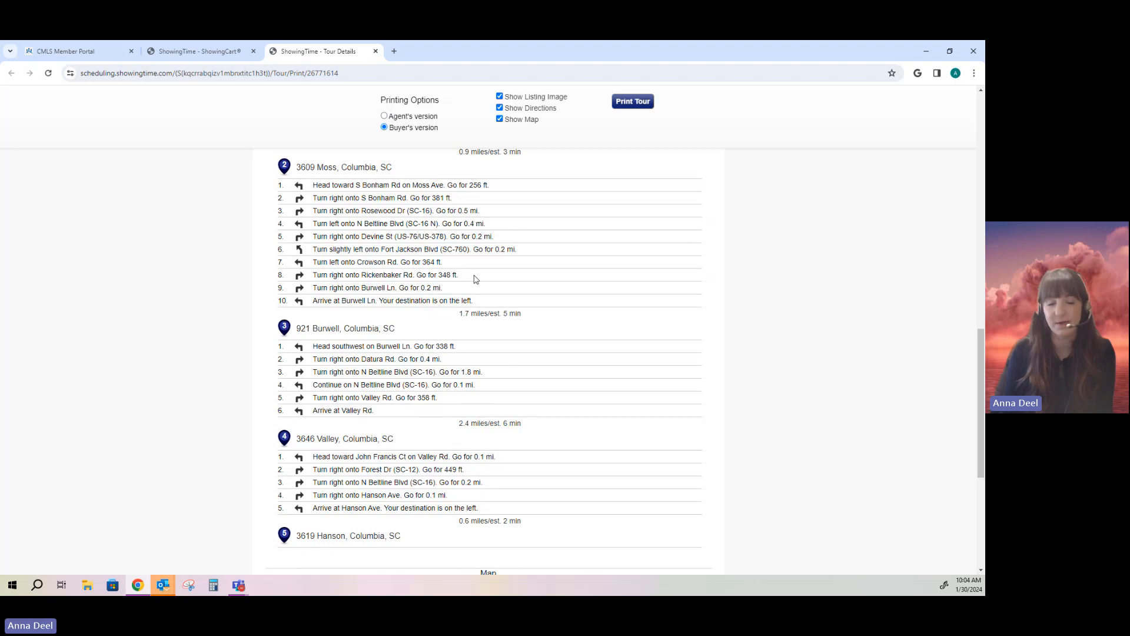
scroll(475, 278, "up", 3)
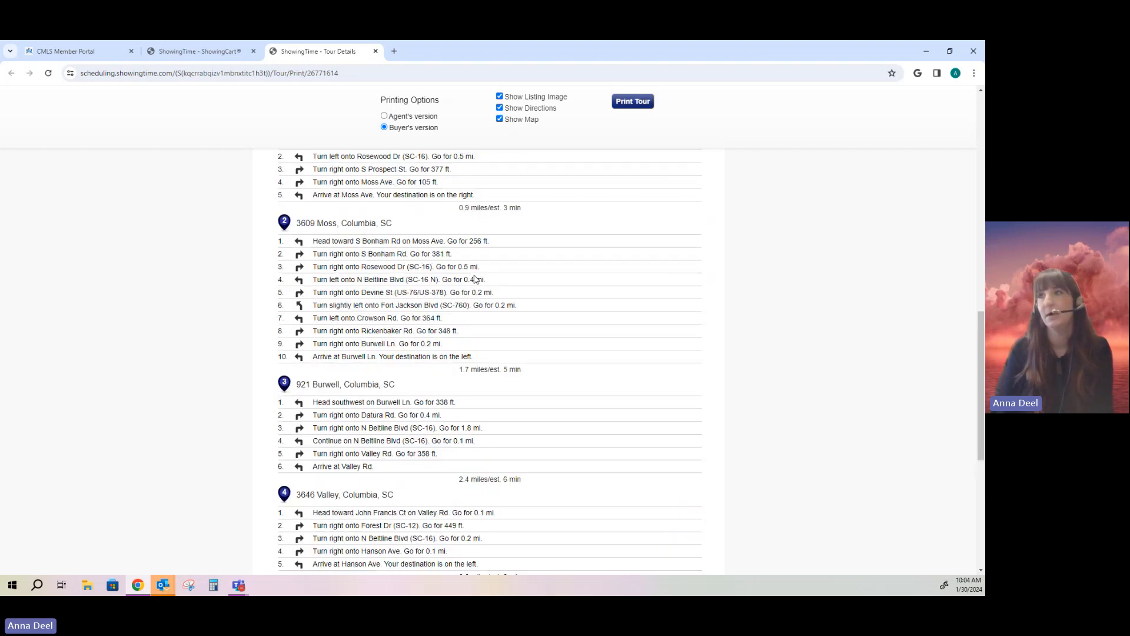
scroll(476, 278, "down", 3)
scroll(476, 279, "down", 5)
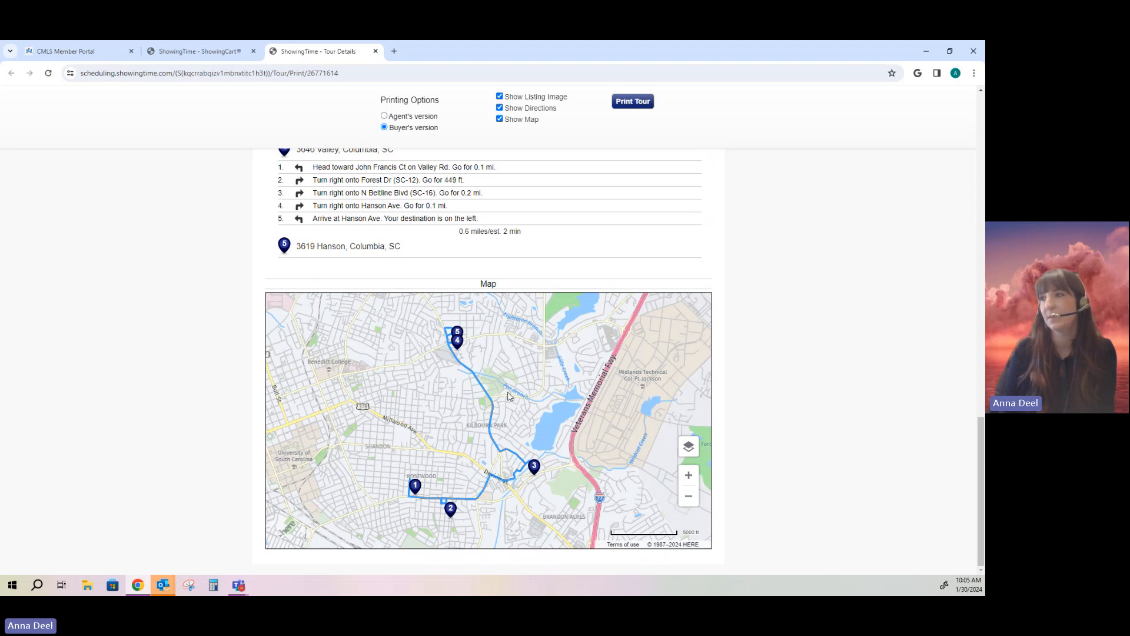
scroll(773, 419, "up", 1)
scroll(773, 419, "up", 20)
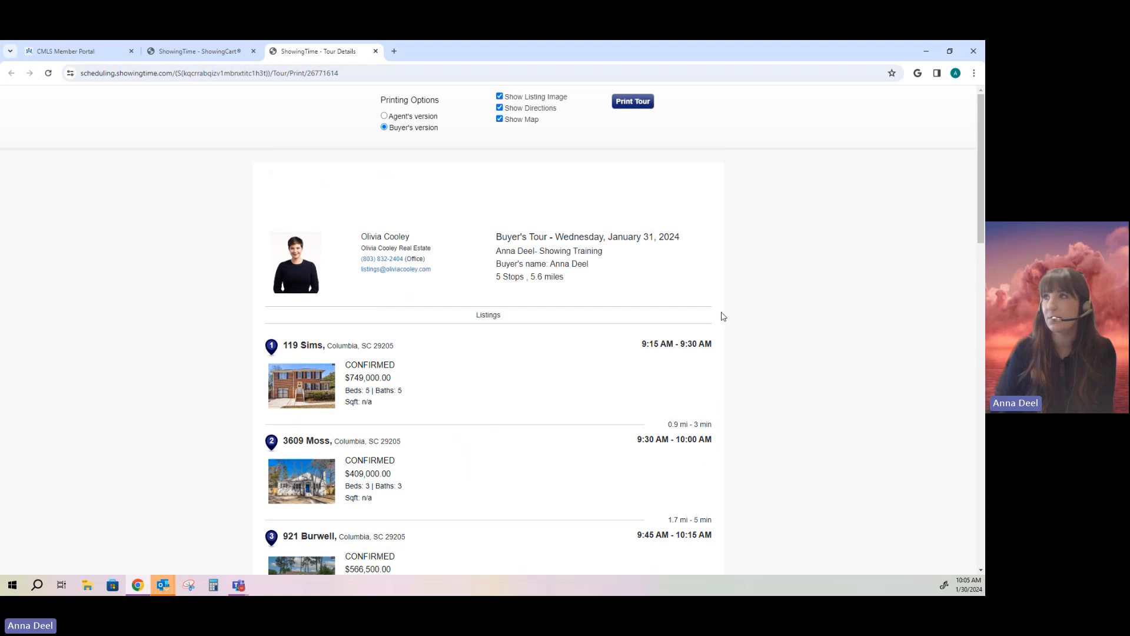
Step: Preview the buyer's tour on the HP Color LaserJet as 4 portrait colour sheets, then cancel
left_click(634, 105)
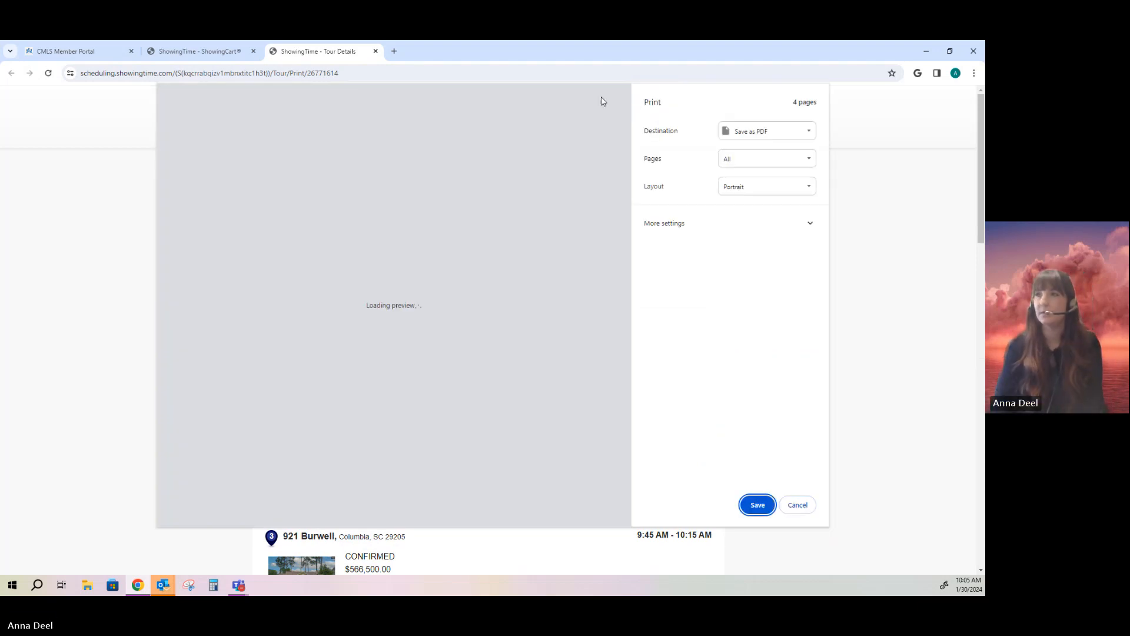
left_click(771, 130)
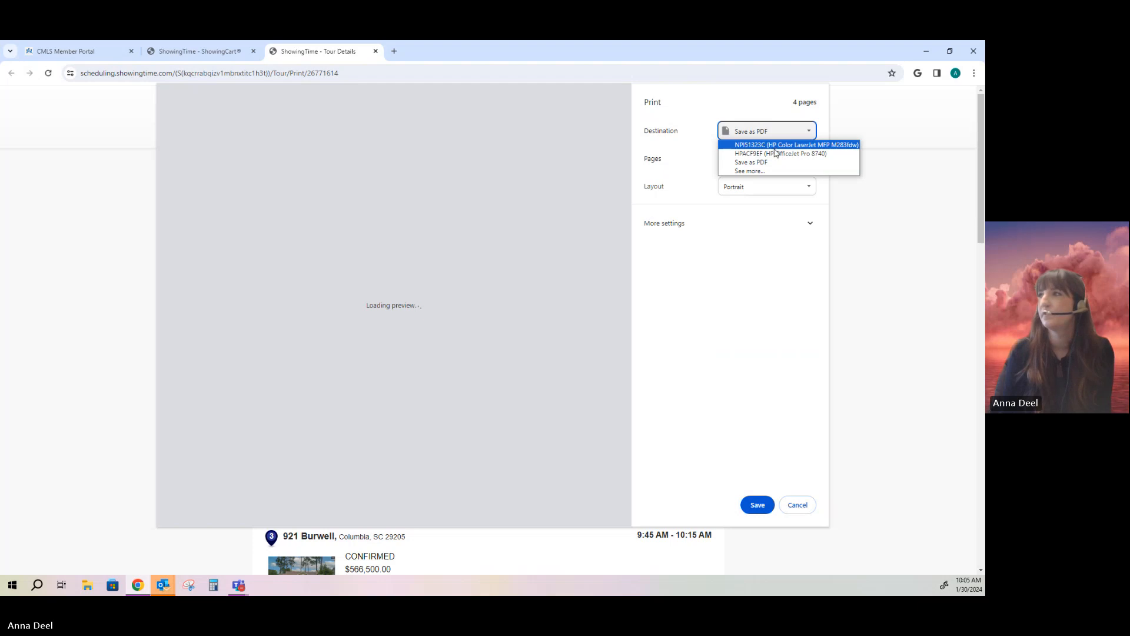
left_click(775, 149)
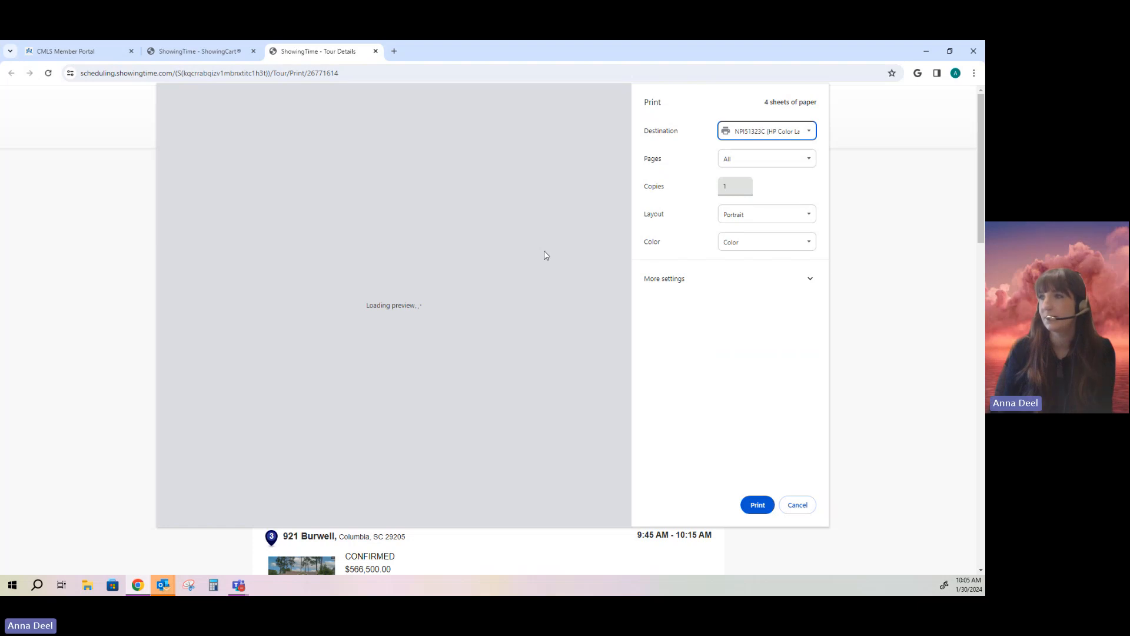
scroll(529, 252, "down", 10)
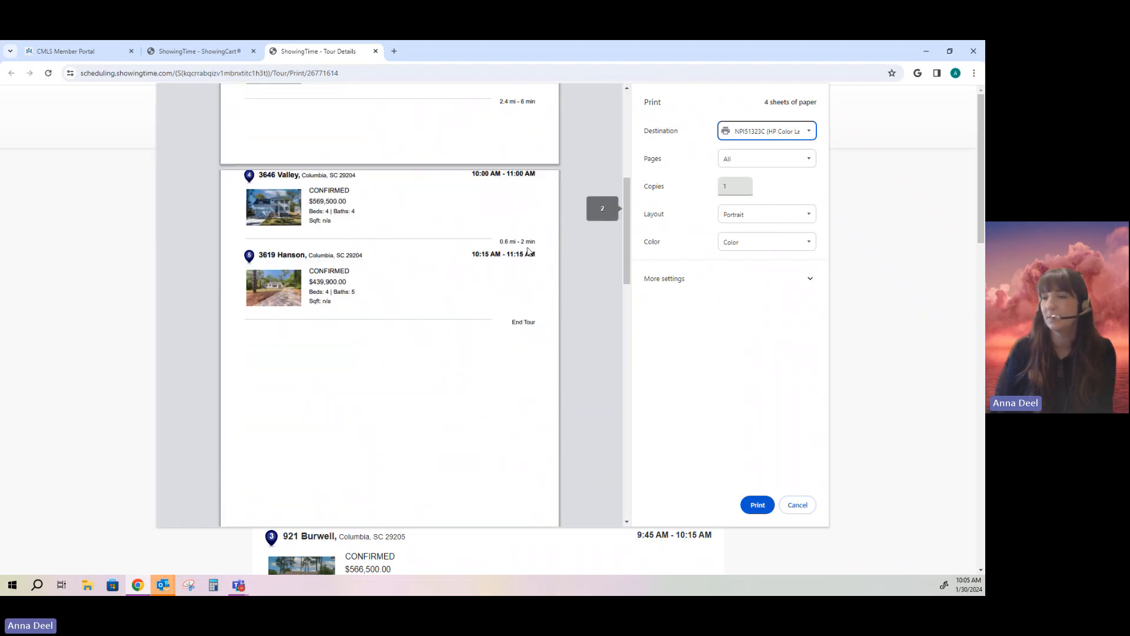
scroll(527, 252, "down", 15)
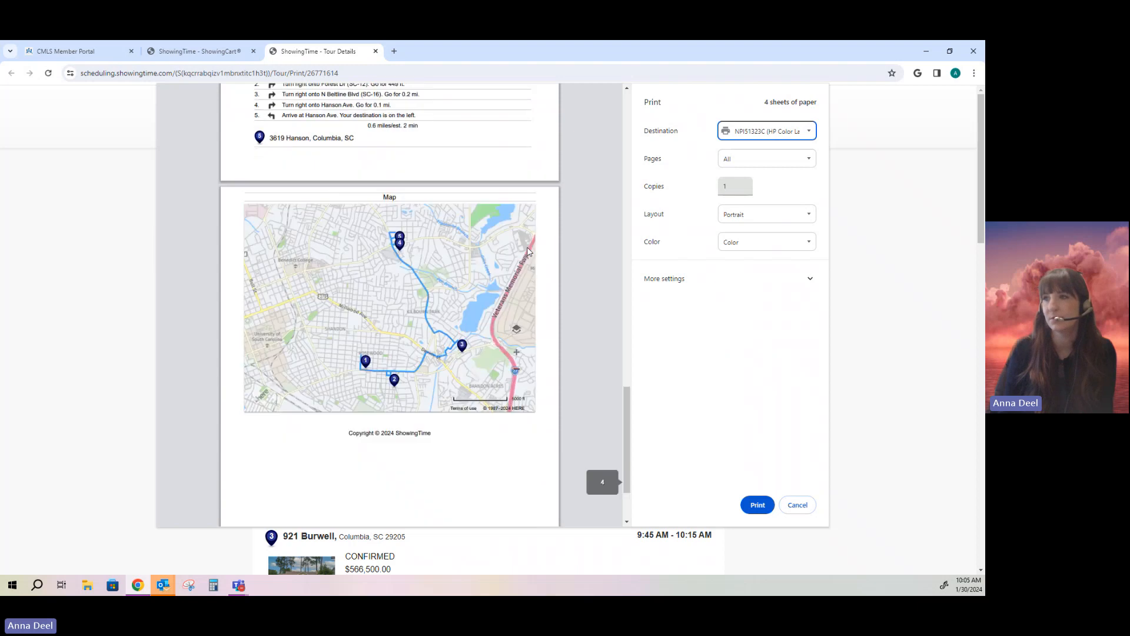
scroll(529, 251, "up", 20)
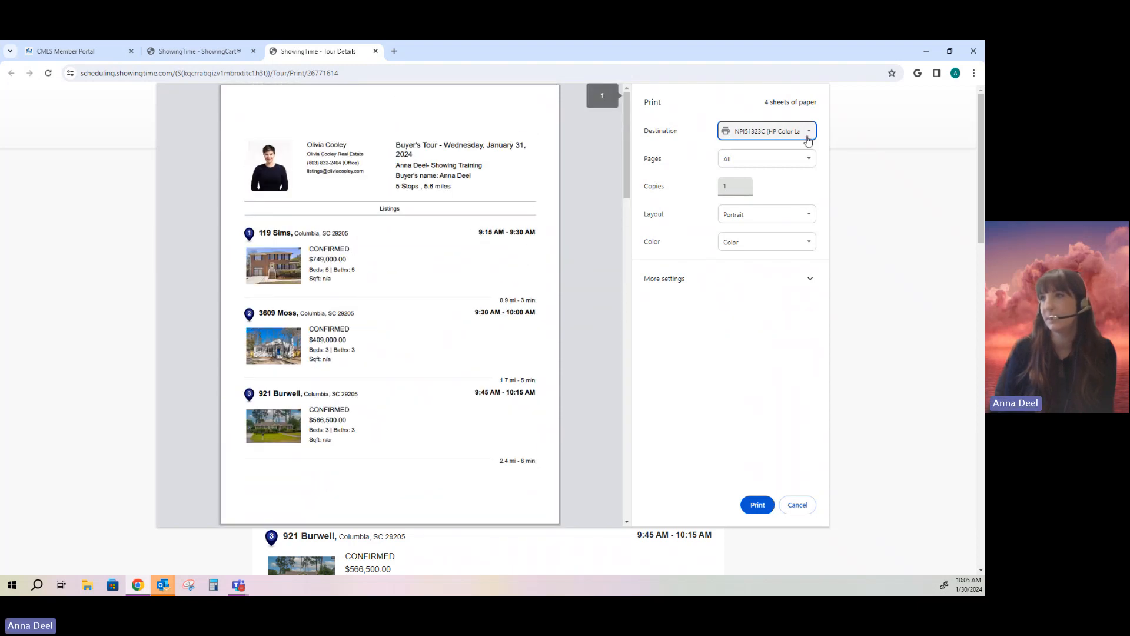
left_click(800, 505)
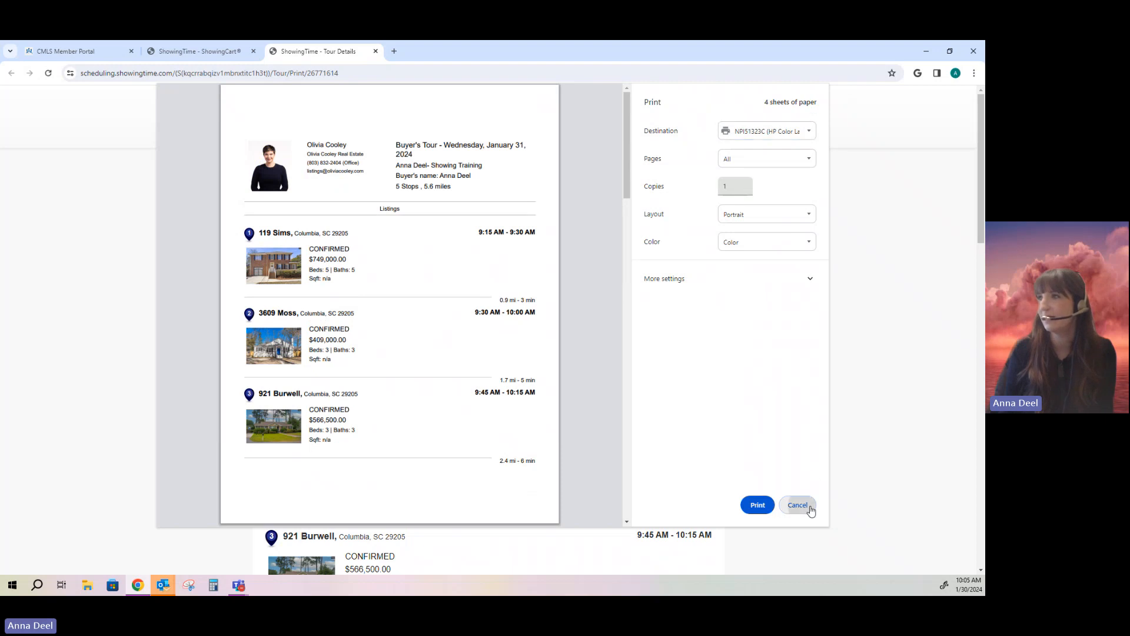
Step: Switch the tour to the Agent's version, review its four-page print preview, then cancel printing
left_click(392, 116)
left_click(633, 101)
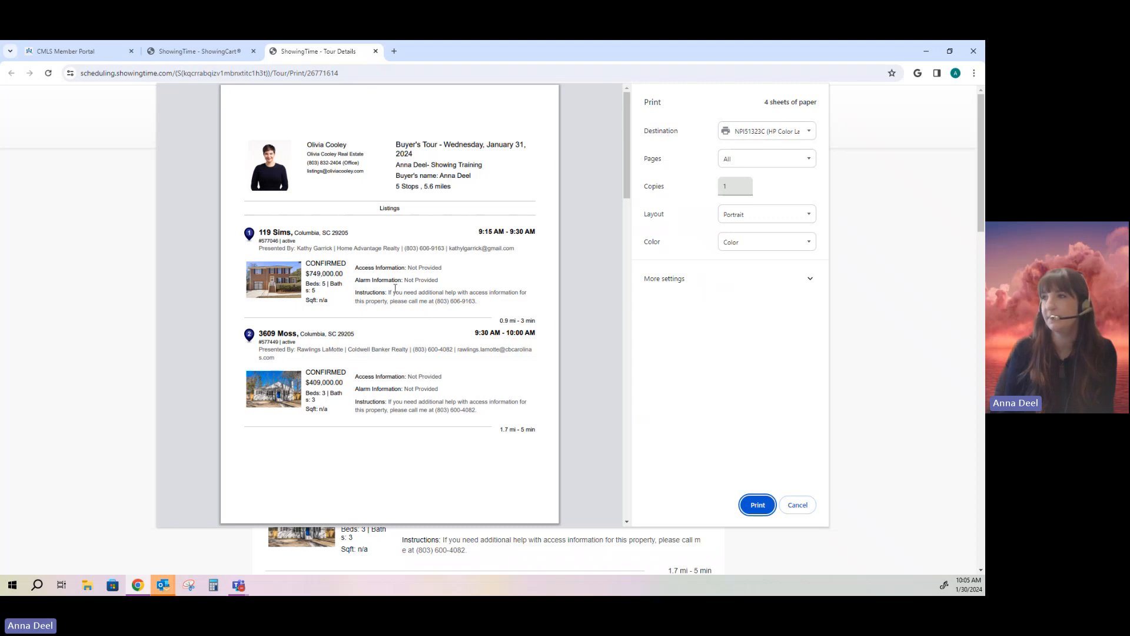
scroll(399, 307, "down", 15)
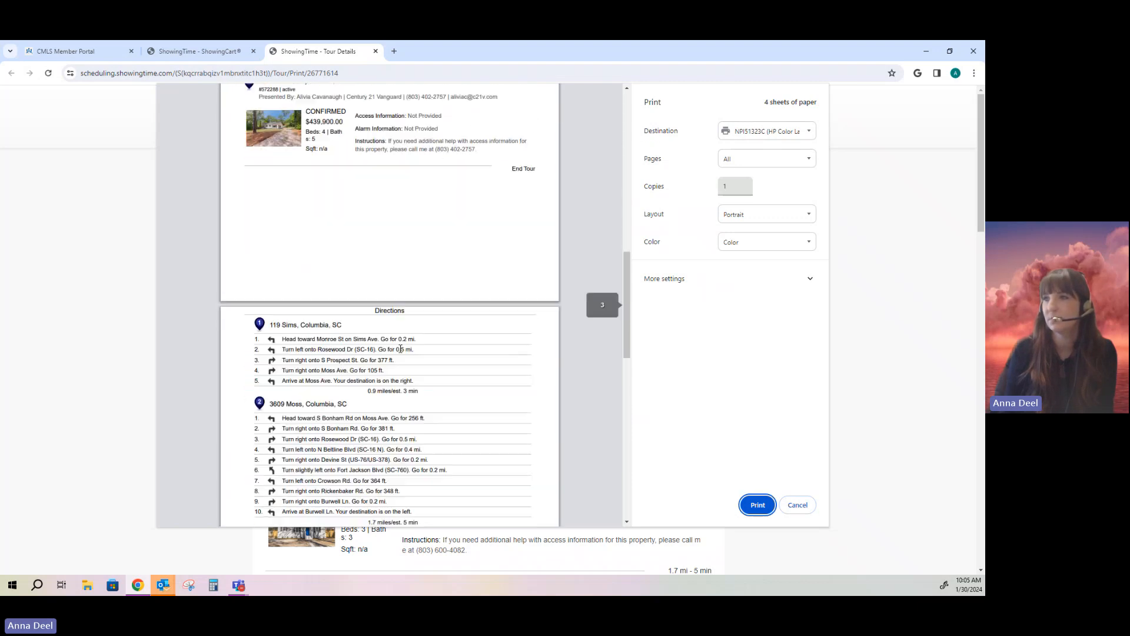
scroll(401, 350, "down", 4)
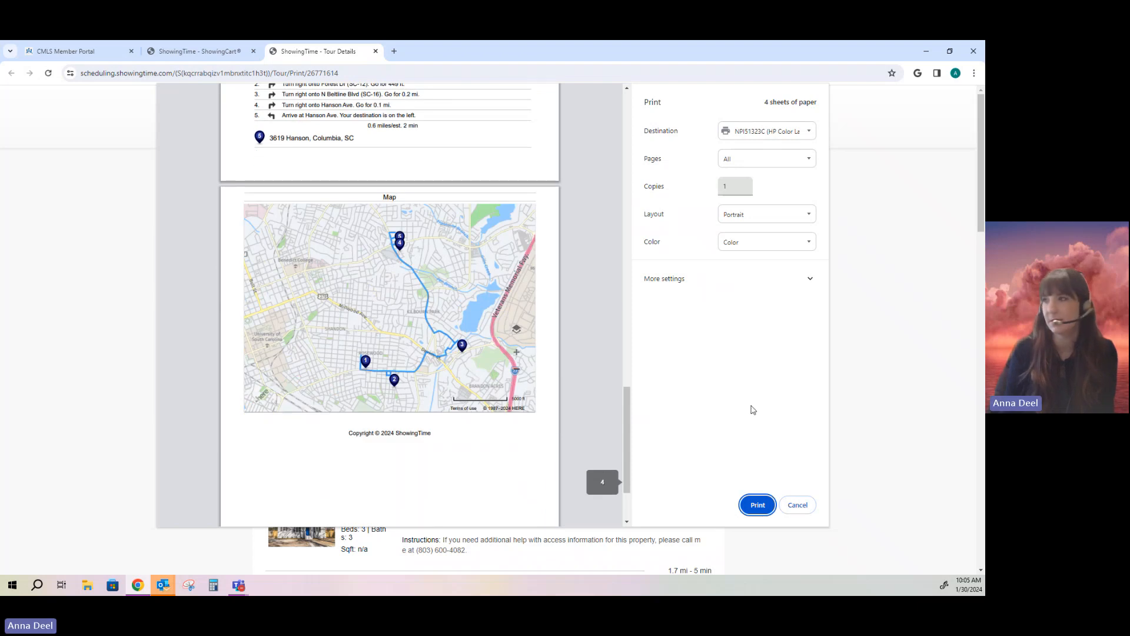
left_click(798, 505)
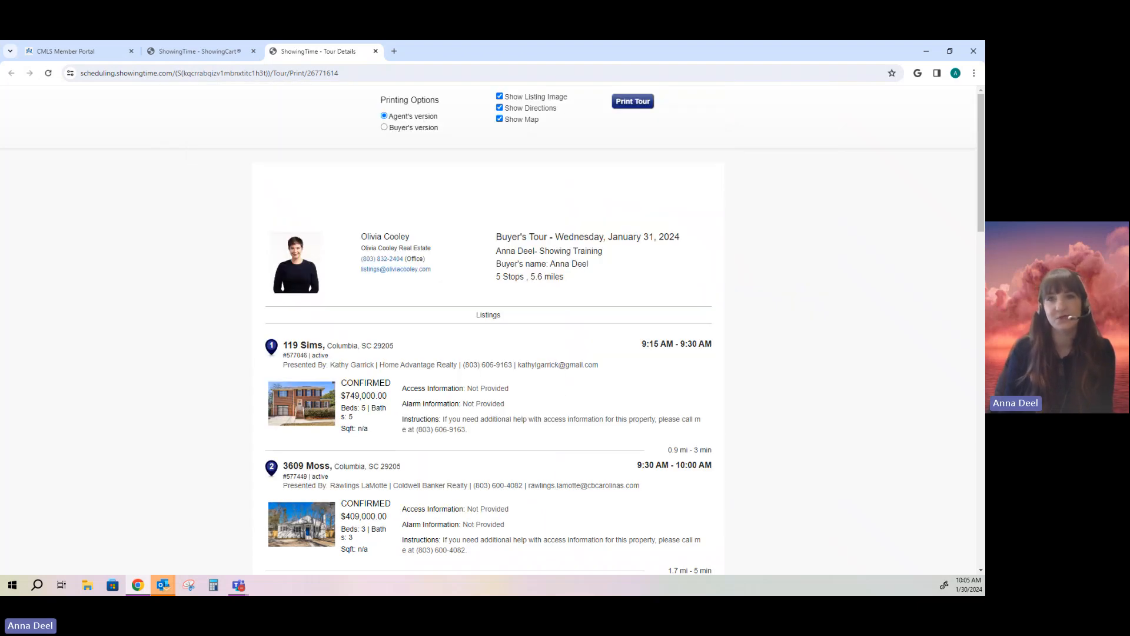